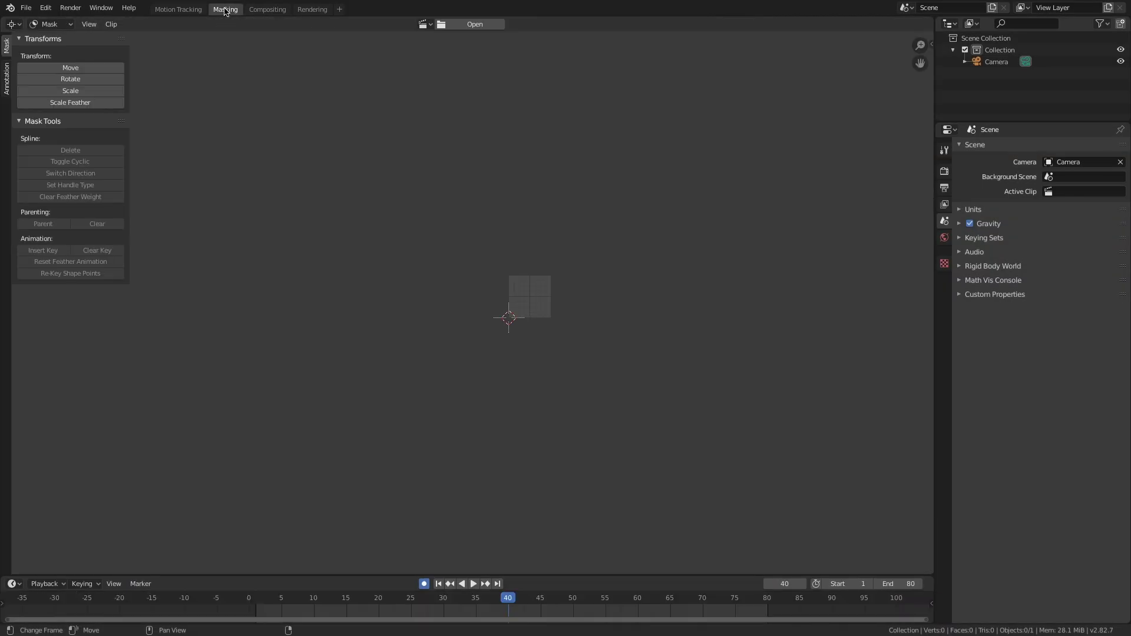
Load the Agent_inSuit.mp4 clip and draw a closed mask spline of five or six points around the walking man
{"action": "left_click", "coordinate": [426, 23]}
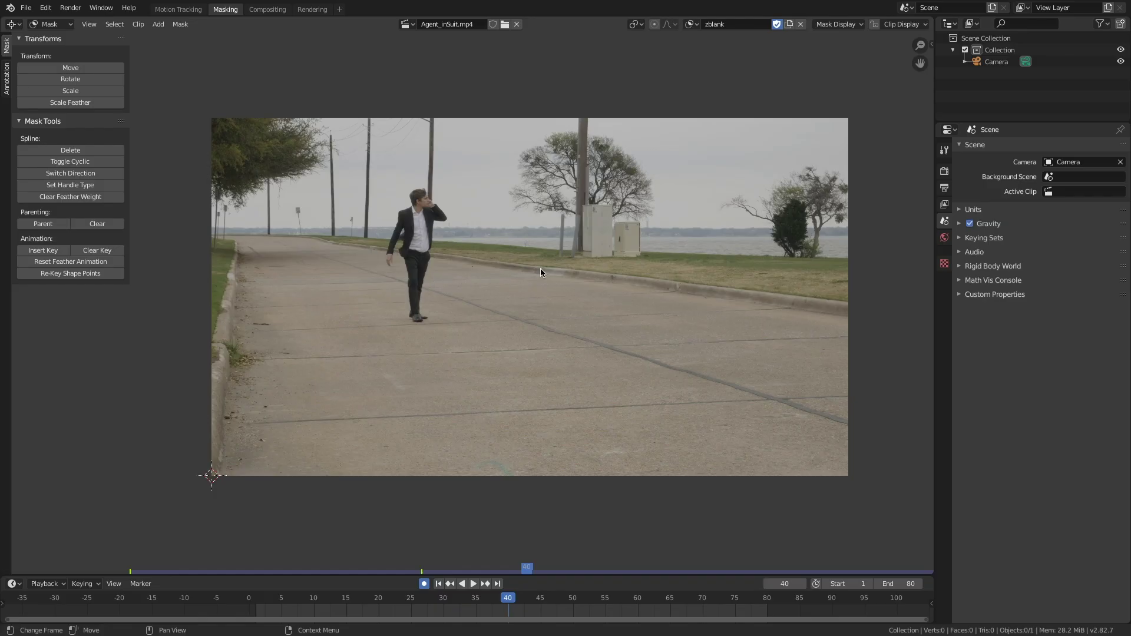
{"action": "left_click", "coordinate": [510, 294], "text": "ctrl"}
{"action": "left_click", "coordinate": [506, 221], "text": "ctrl"}
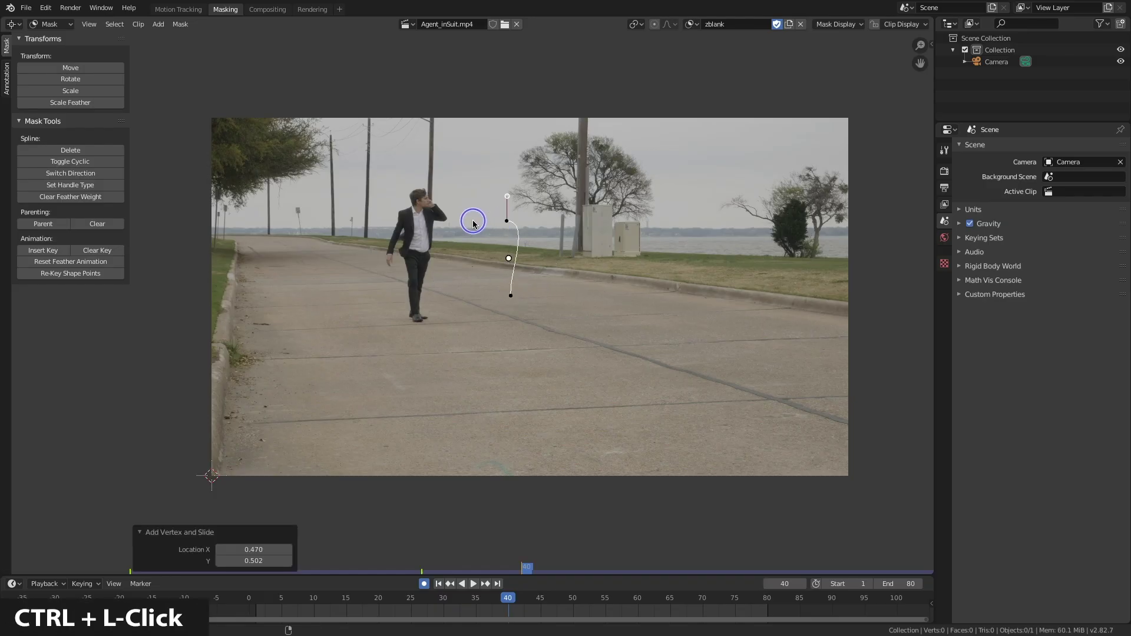
{"action": "left_click", "coordinate": [436, 164], "text": "ctrl"}
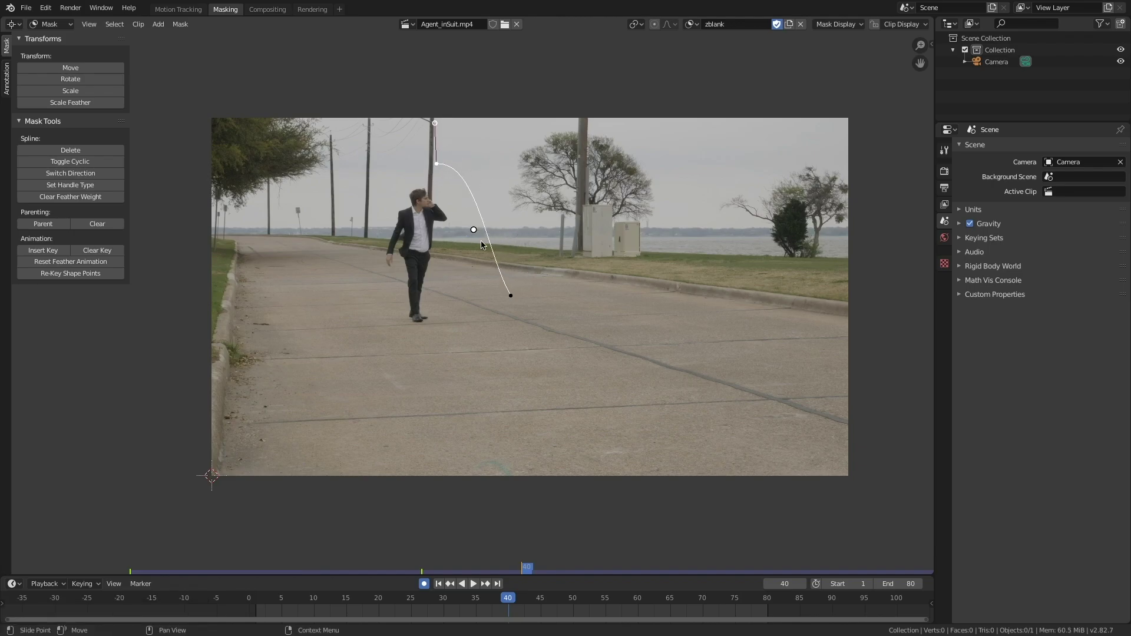
{"action": "left_click", "coordinate": [341, 224], "text": "ctrl"}
{"action": "left_click_drag", "start_coordinate": [343, 221], "coordinate": [357, 235]}
{"action": "left_click_drag", "start_coordinate": [390, 329], "coordinate": [426, 342], "text": "ctrl"}
{"action": "left_click", "coordinate": [500, 322], "text": "ctrl"}
{"action": "left_click_drag", "start_coordinate": [510, 295], "coordinate": [506, 242]}
{"action": "key", "text": "alt+c"}
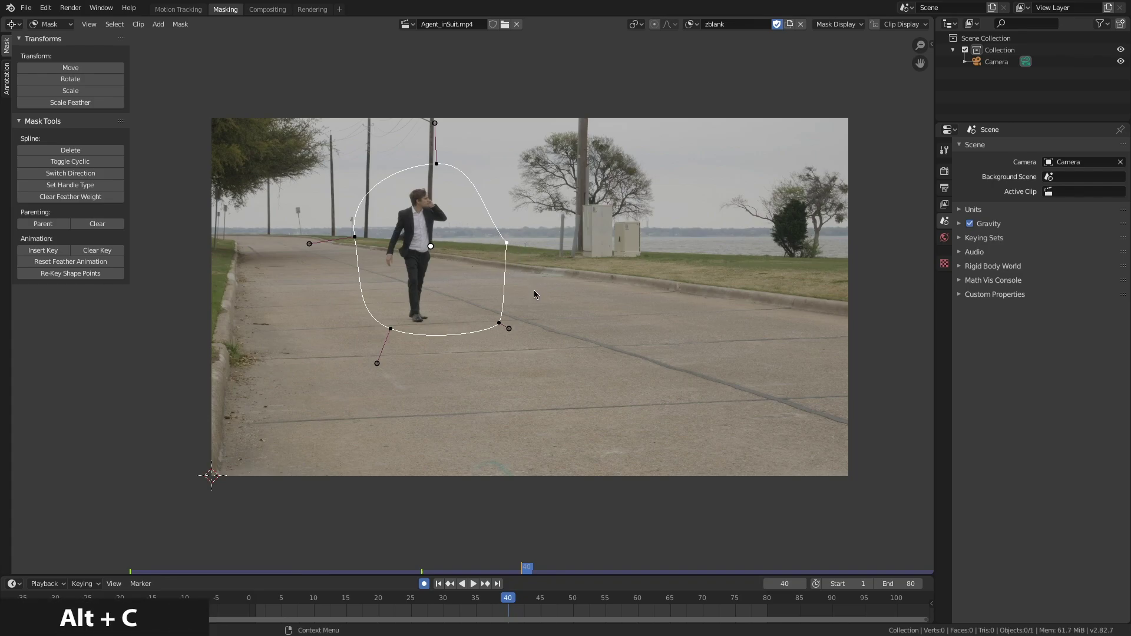
Change the handle type of the spline's right-hand point and move the mask points in closer around the man
{"action": "key", "text": "v"}
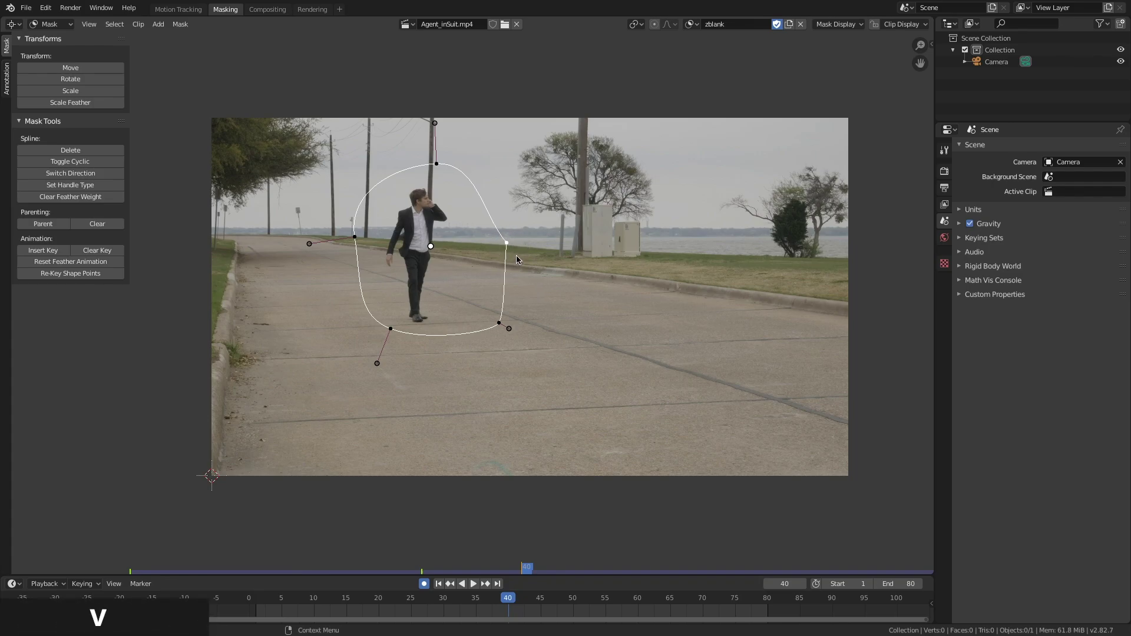
{"action": "left_click", "coordinate": [483, 286]}
{"action": "left_click_drag", "start_coordinate": [507, 242], "coordinate": [539, 219]}
{"action": "left_click_drag", "start_coordinate": [510, 227], "coordinate": [476, 231]}
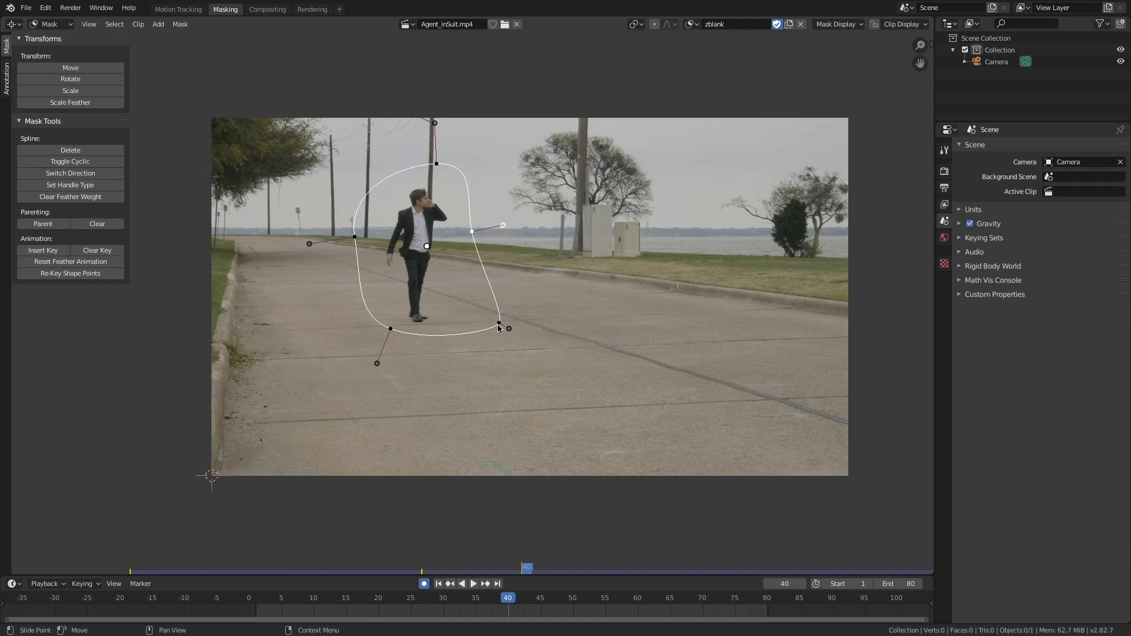
{"action": "left_click_drag", "start_coordinate": [498, 328], "coordinate": [459, 321]}
{"action": "left_click_drag", "start_coordinate": [392, 329], "coordinate": [377, 341]}
{"action": "left_click_drag", "start_coordinate": [355, 237], "coordinate": [334, 248]}
{"action": "left_click_drag", "start_coordinate": [436, 165], "coordinate": [423, 177]}
{"action": "left_click_drag", "start_coordinate": [473, 232], "coordinate": [469, 231]}
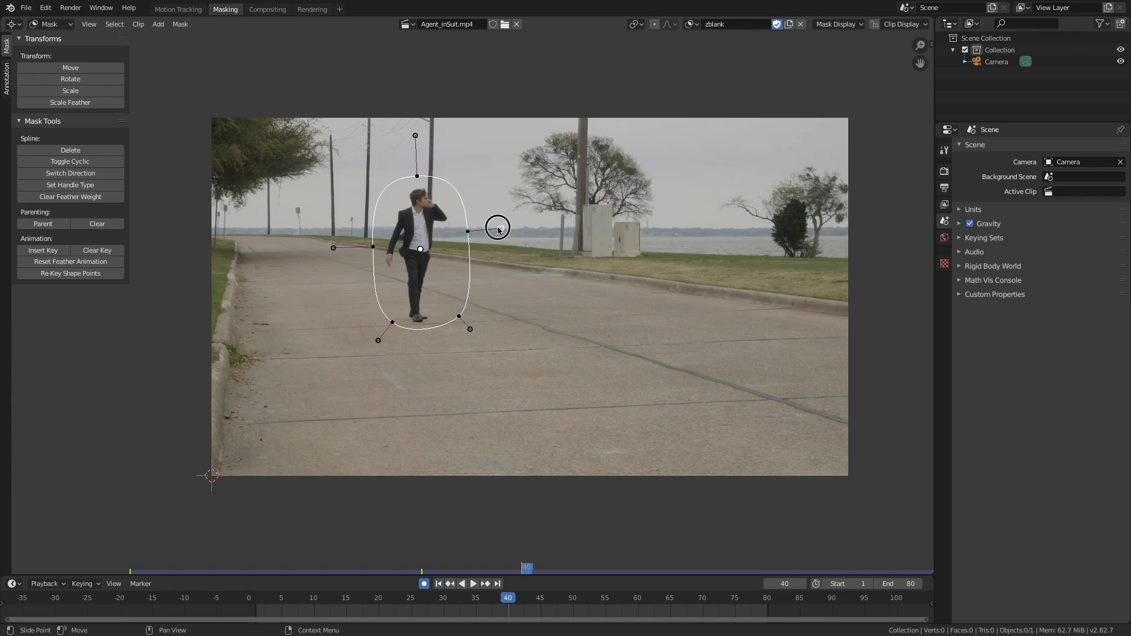
Switch the mask spline's direction and back again, and set the handle type of all its points to Vector
{"action": "key", "text": "a"}
{"action": "left_click", "coordinate": [84, 177]}
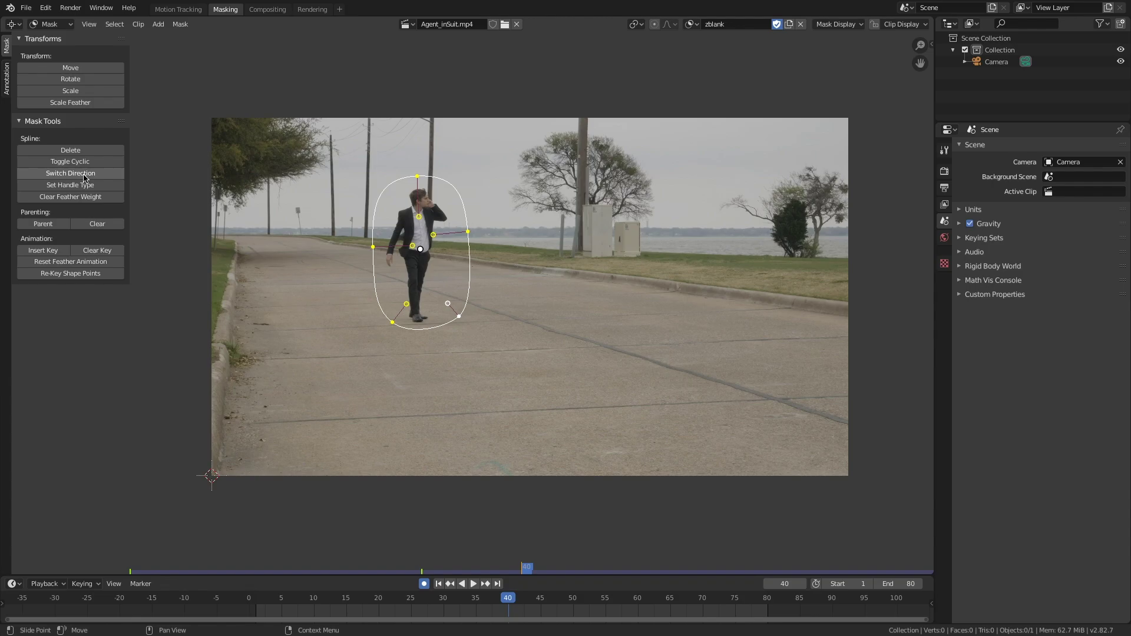
{"action": "left_click", "coordinate": [84, 177]}
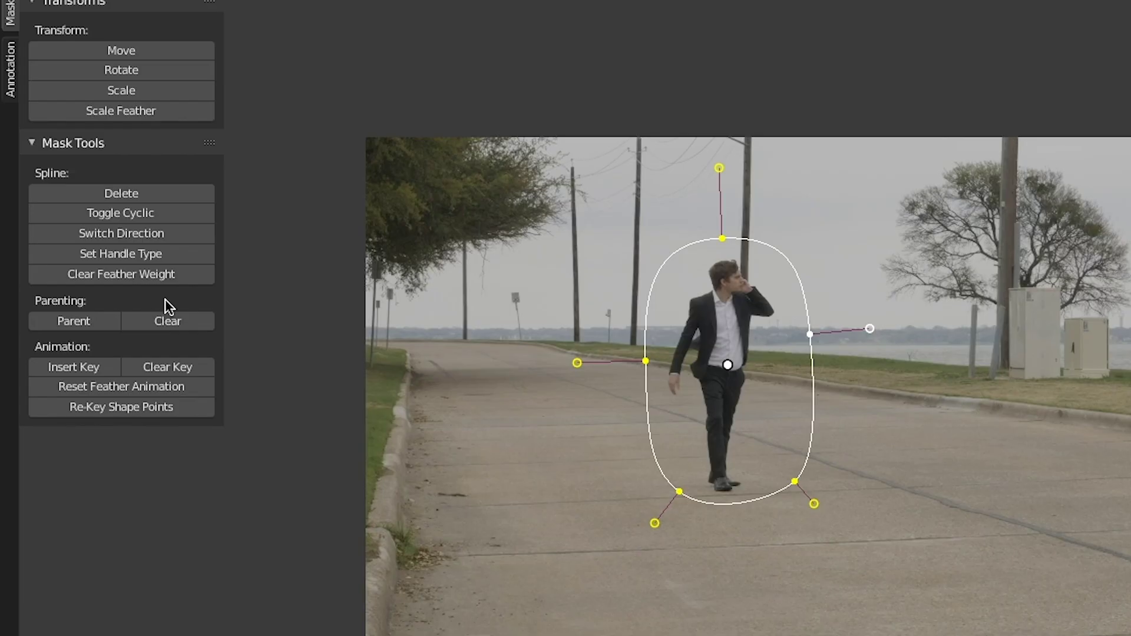
{"action": "left_click", "coordinate": [77, 188]}
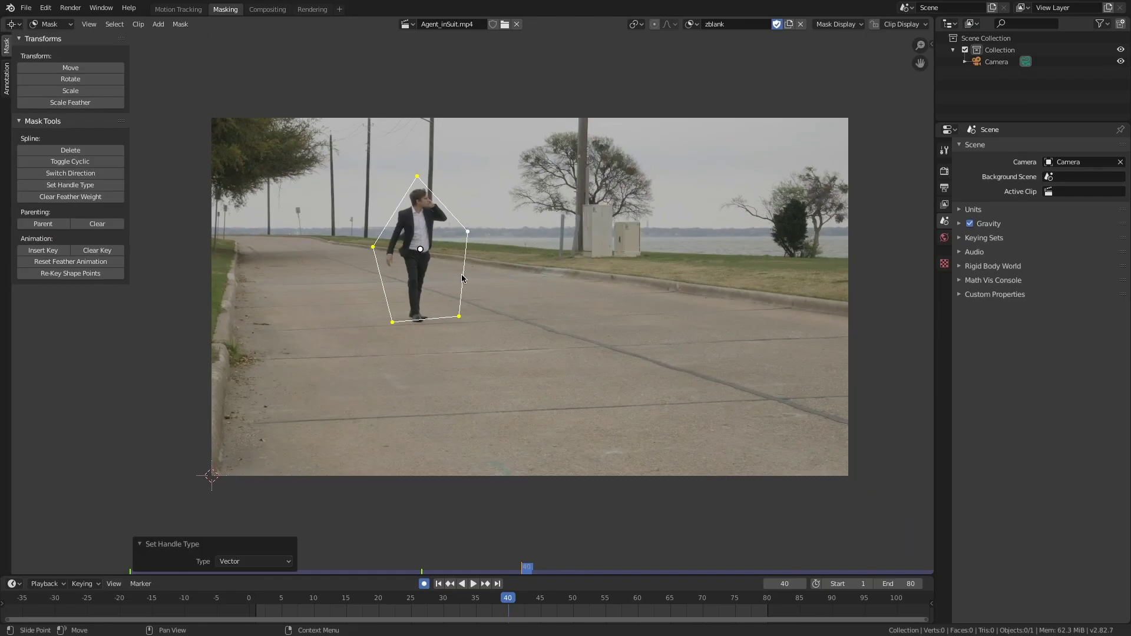
Add more points along the mask polygon's upper edges and sides, and reposition its points to follow the man's silhouette
{"action": "left_click_drag", "start_coordinate": [468, 232], "coordinate": [470, 215]}
{"action": "left_click_drag", "start_coordinate": [358, 245], "coordinate": [367, 249]}
{"action": "left_click", "coordinate": [387, 210], "text": "ctrl"}
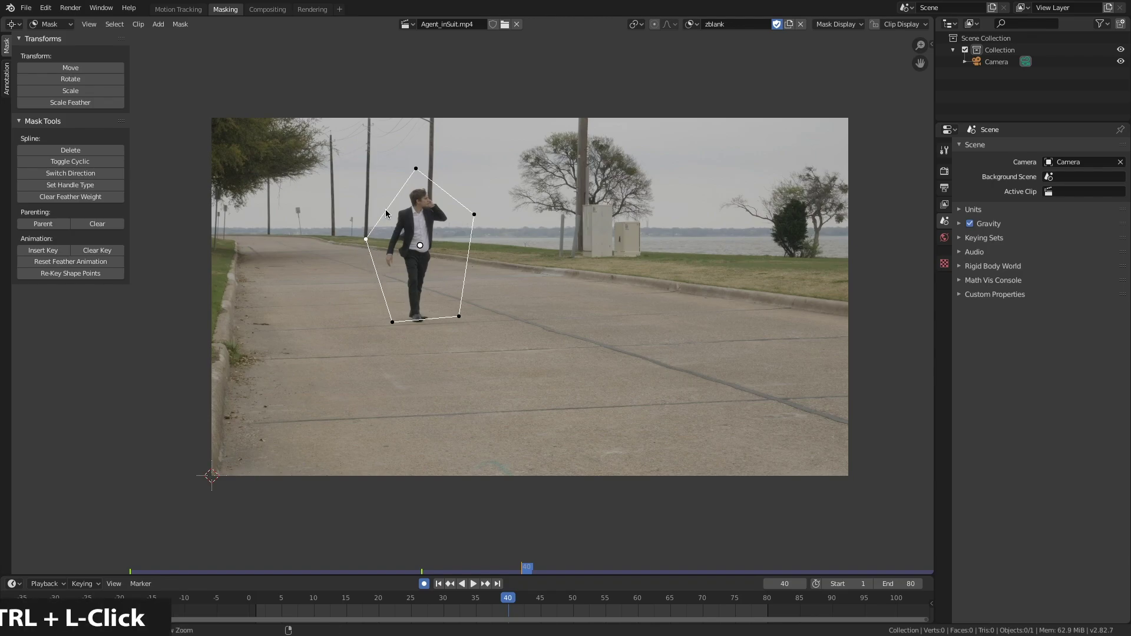
{"action": "left_click", "coordinate": [452, 186], "text": "ctrl"}
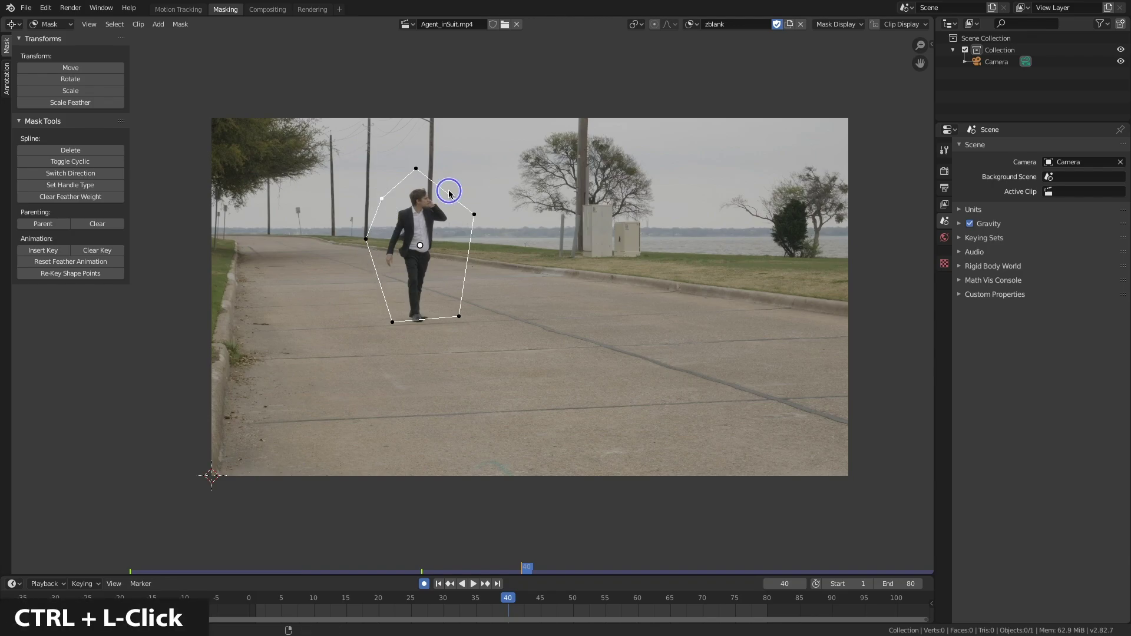
{"action": "left_click_drag", "start_coordinate": [418, 175], "coordinate": [418, 181]}
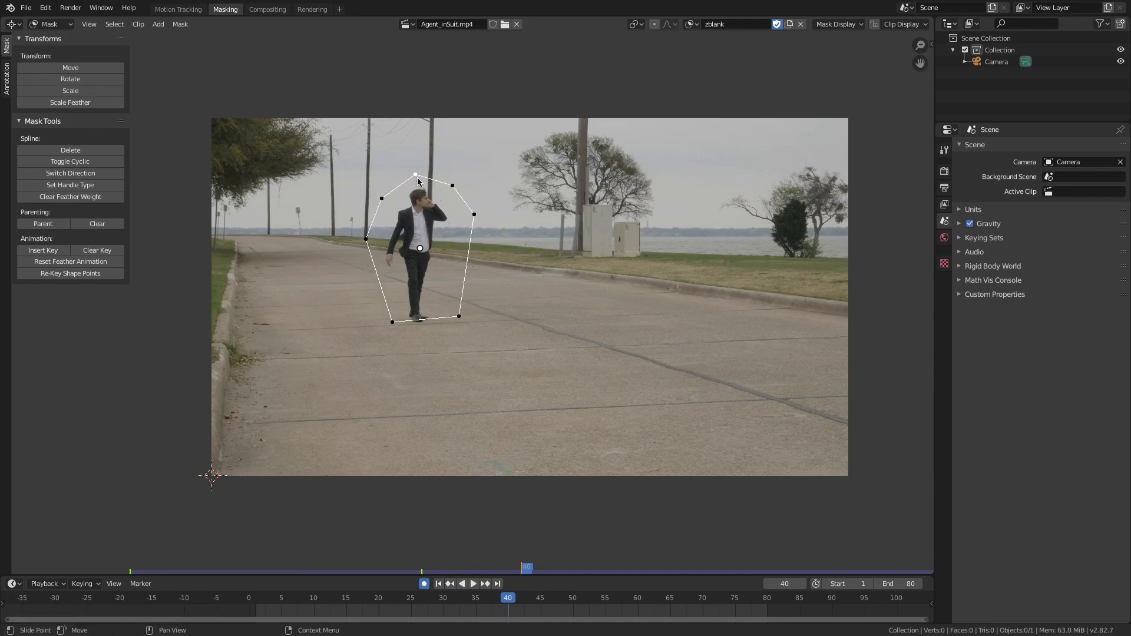
{"action": "left_click_drag", "start_coordinate": [459, 316], "coordinate": [436, 326]}
{"action": "left_click", "coordinate": [463, 257], "text": "ctrl"}
{"action": "left_click_drag", "start_coordinate": [378, 276], "coordinate": [370, 282], "text": "ctrl"}
{"action": "left_click_drag", "start_coordinate": [394, 325], "coordinate": [440, 328]}
Set all mask points to Aligned Single handles and refine the curve along the man's left side and feet
{"action": "key", "text": "v"}
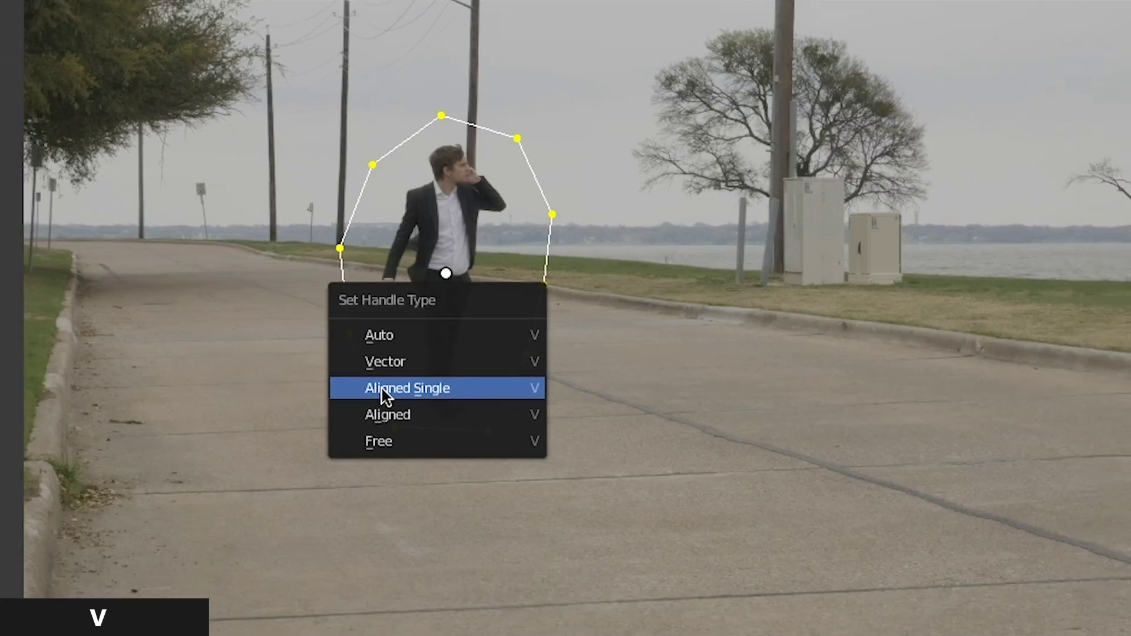
{"action": "left_click", "coordinate": [381, 389]}
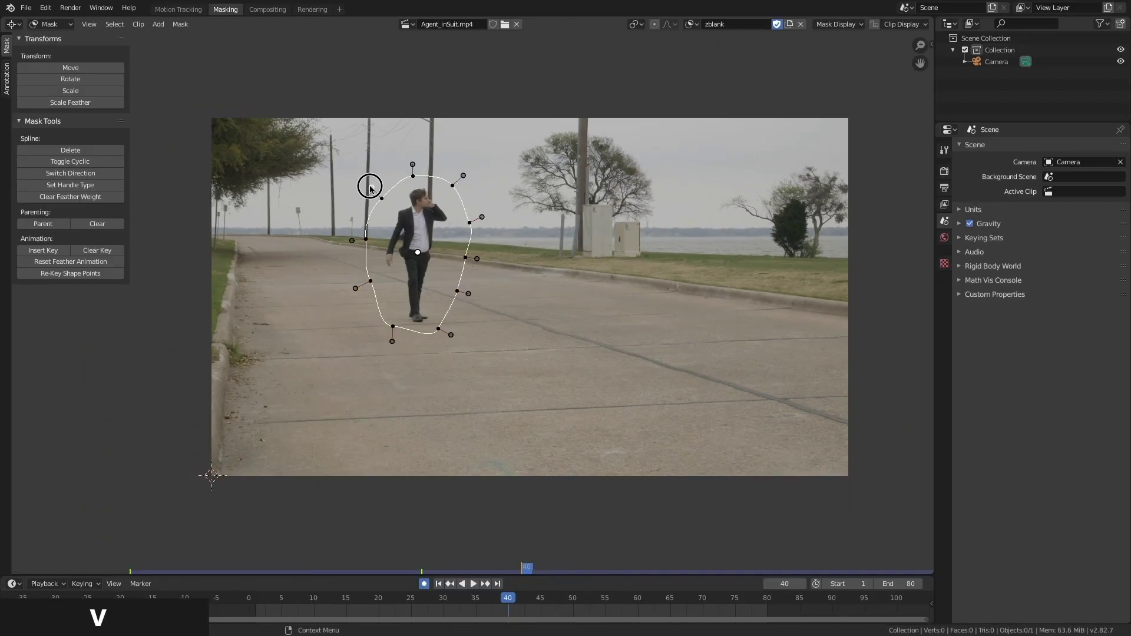
{"action": "left_click", "coordinate": [371, 189]}
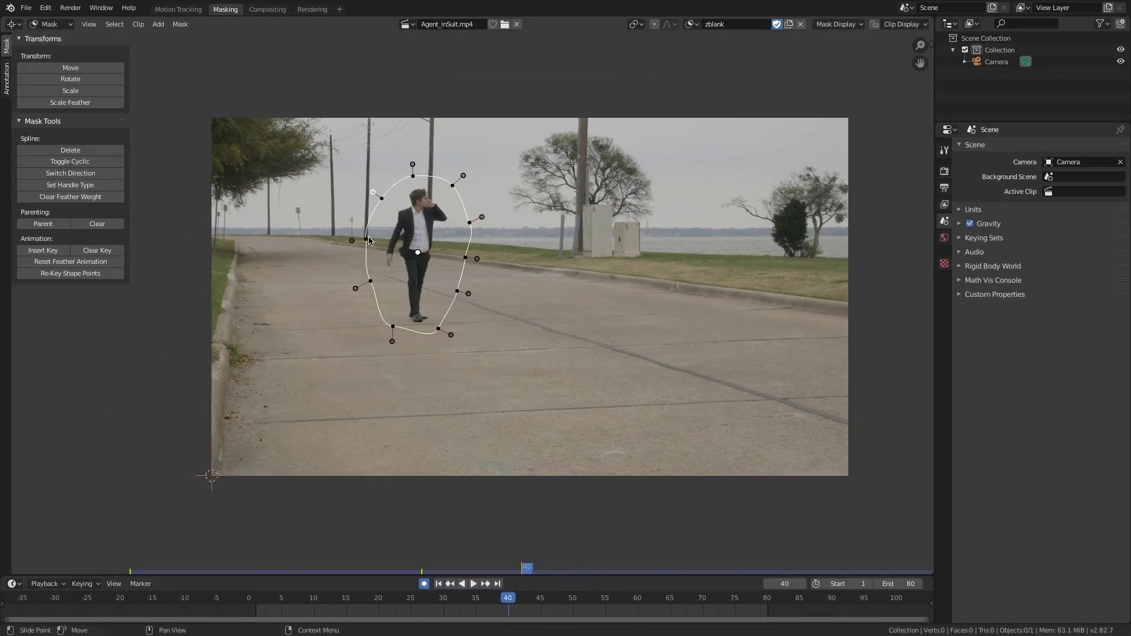
{"action": "mouse_move", "coordinate": [370, 281]}
{"action": "left_mouse_down"}
{"action": "mouse_move", "coordinate": [381, 287]}
{"action": "mouse_move", "coordinate": [364, 292]}
{"action": "left_mouse_up"}
{"action": "left_click_drag", "start_coordinate": [393, 326], "coordinate": [403, 334]}
{"action": "left_click_drag", "start_coordinate": [402, 349], "coordinate": [391, 351]}
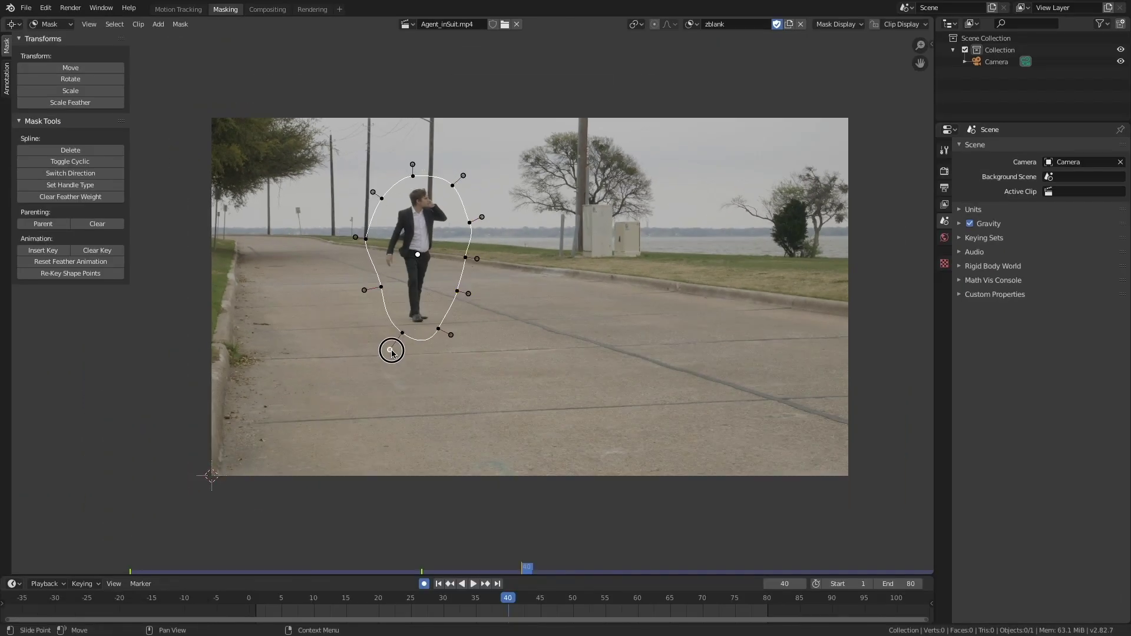
Try a scaled feather on all mask points with the mask overlay enabled, and clear the feather weight
{"action": "key", "text": "a"}
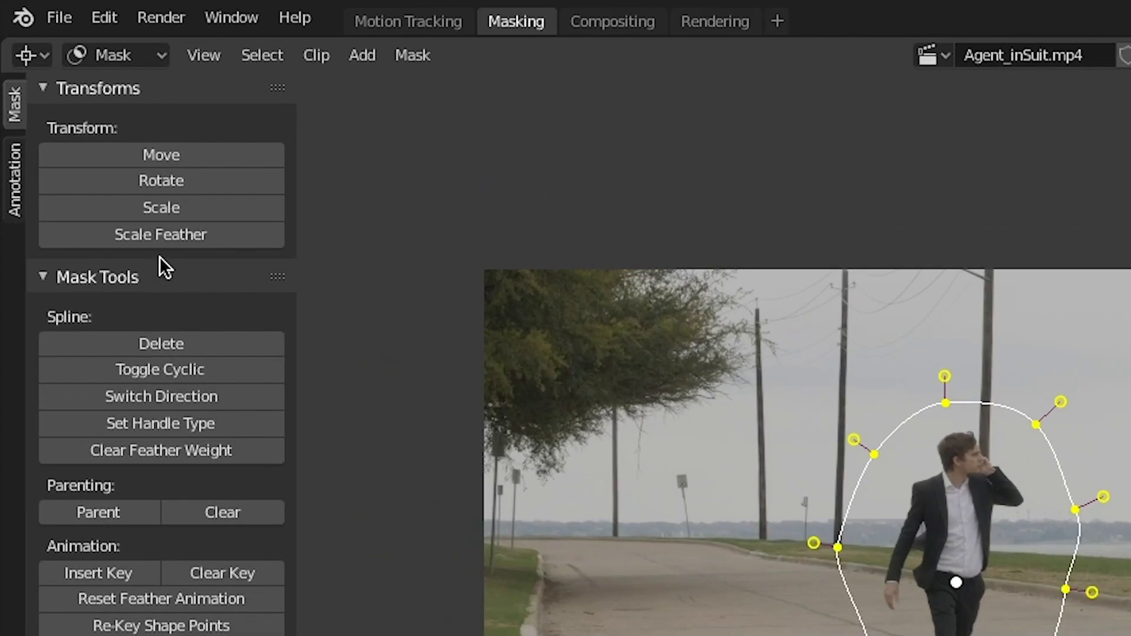
{"action": "key", "text": "alt+s"}
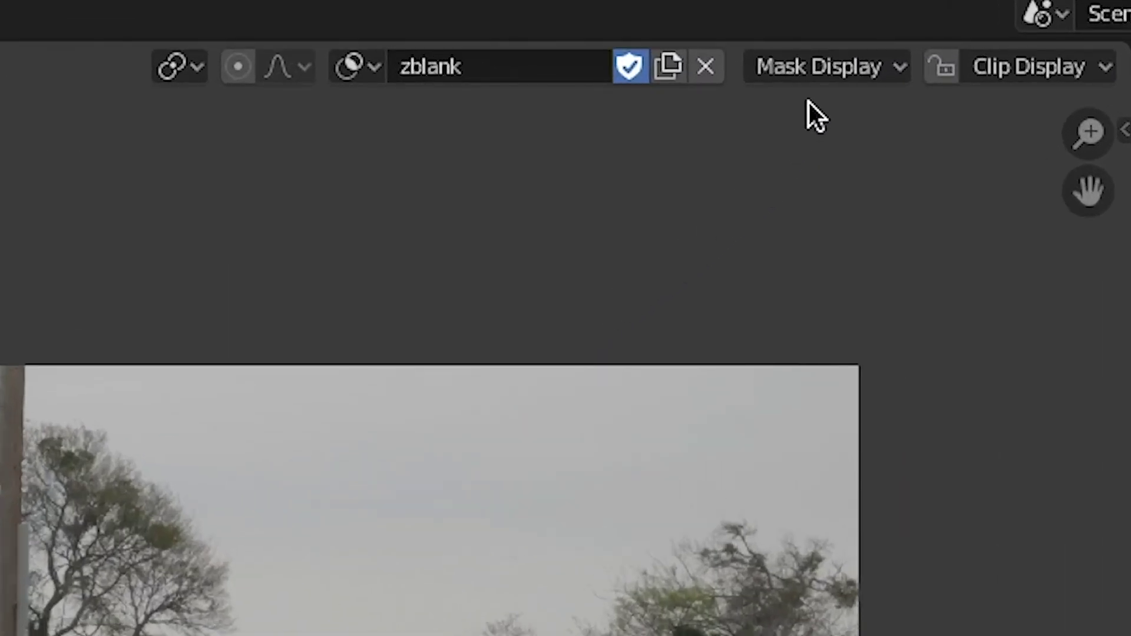
{"action": "left_click", "coordinate": [820, 66]}
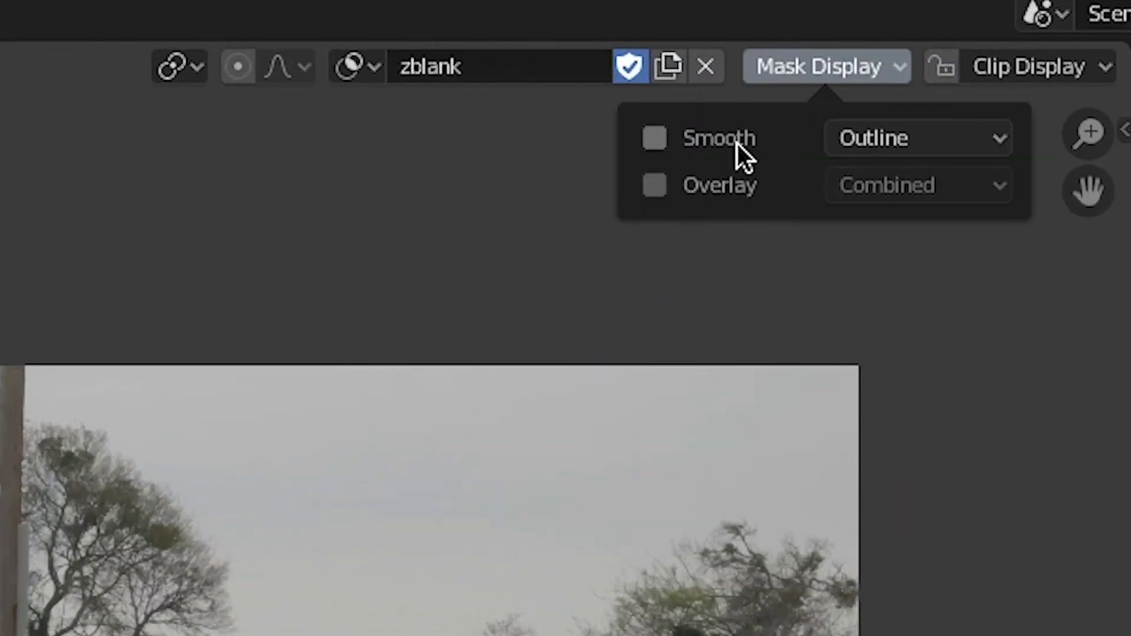
{"action": "left_click", "coordinate": [654, 185]}
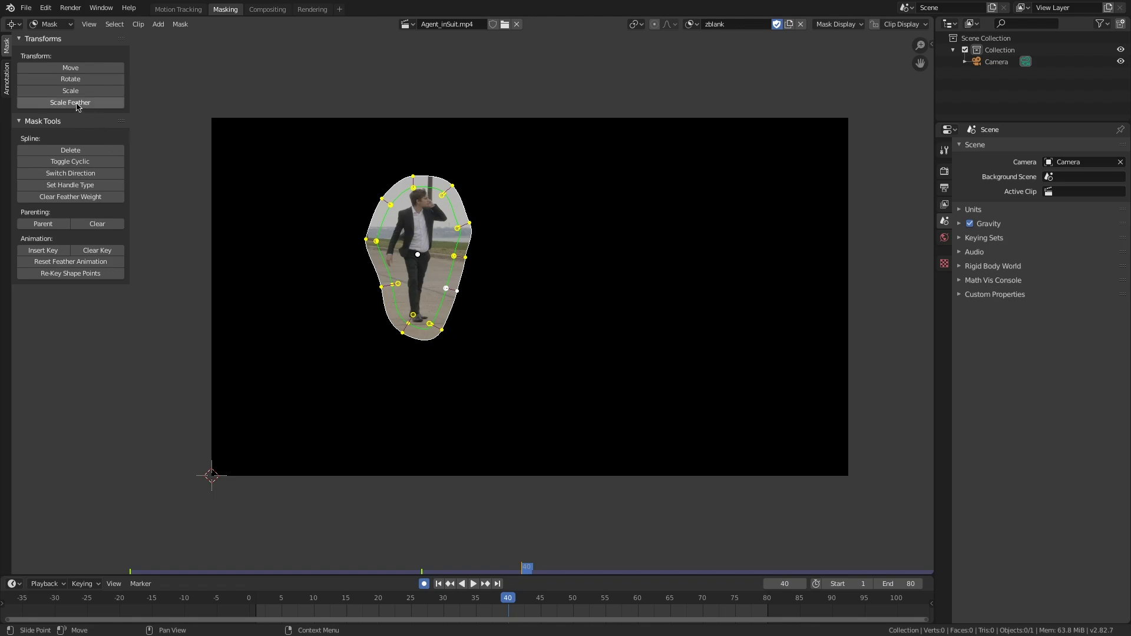
{"action": "left_click", "coordinate": [75, 198]}
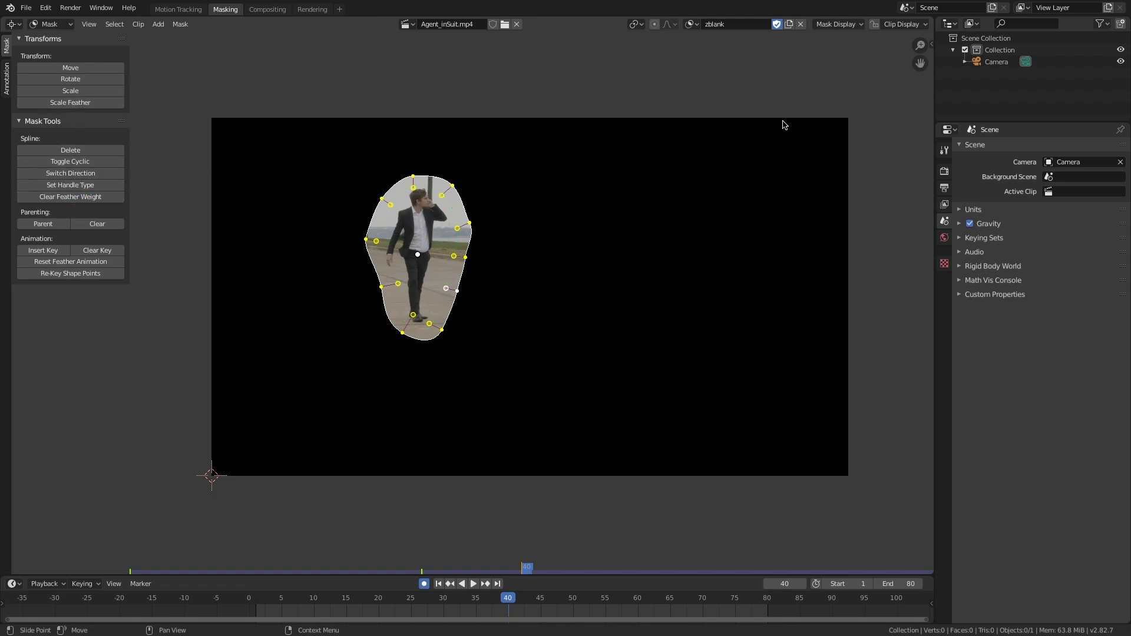
Show the mask overlay as Alpha Channel and set it back to Combined
{"action": "left_click", "coordinate": [844, 24]}
{"action": "left_click", "coordinate": [856, 59]}
{"action": "left_click", "coordinate": [866, 73]}
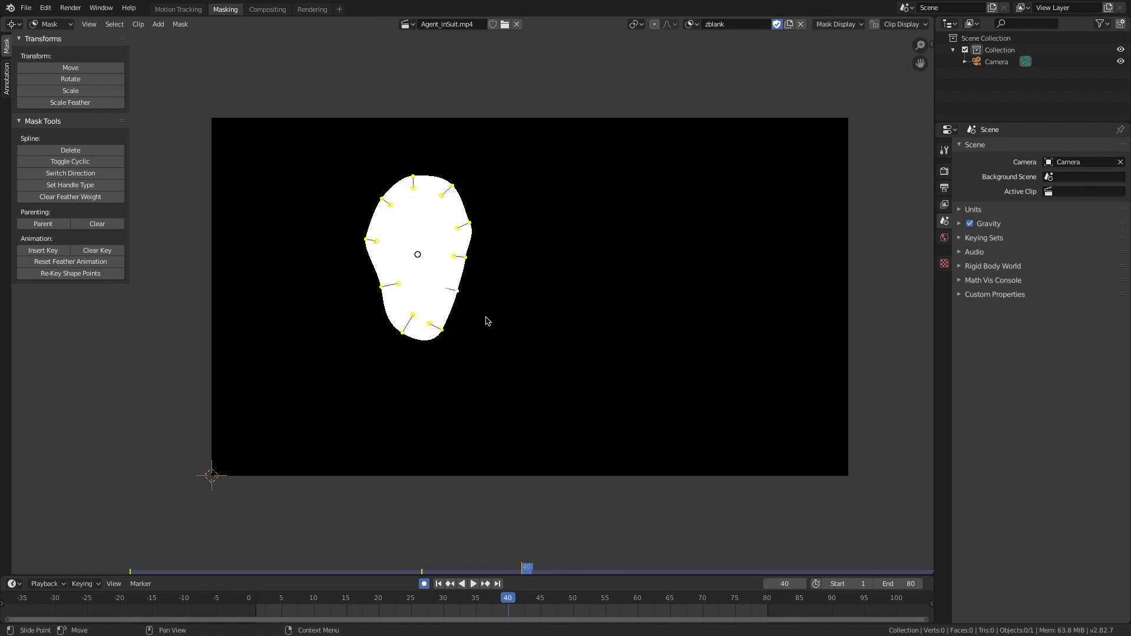
{"action": "left_click", "coordinate": [857, 26]}
{"action": "left_click", "coordinate": [861, 60]}
{"action": "left_click", "coordinate": [866, 85]}
Switch the mask spline's direction so its handles point outward, and go to frame 20
{"action": "left_click", "coordinate": [69, 174]}
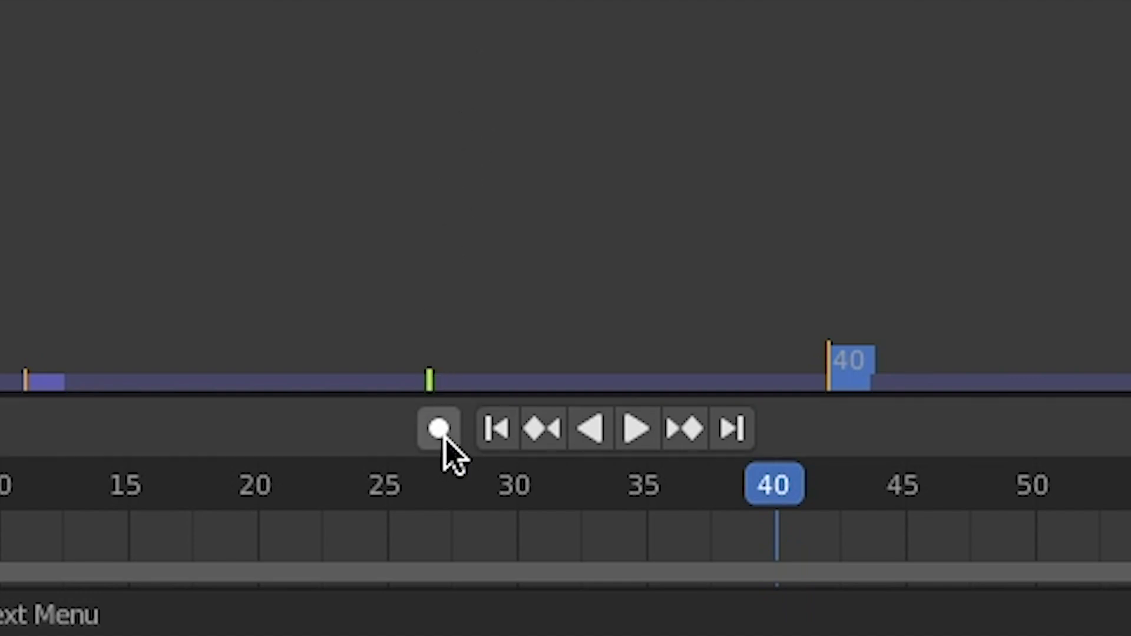
{"action": "left_click", "coordinate": [792, 426]}
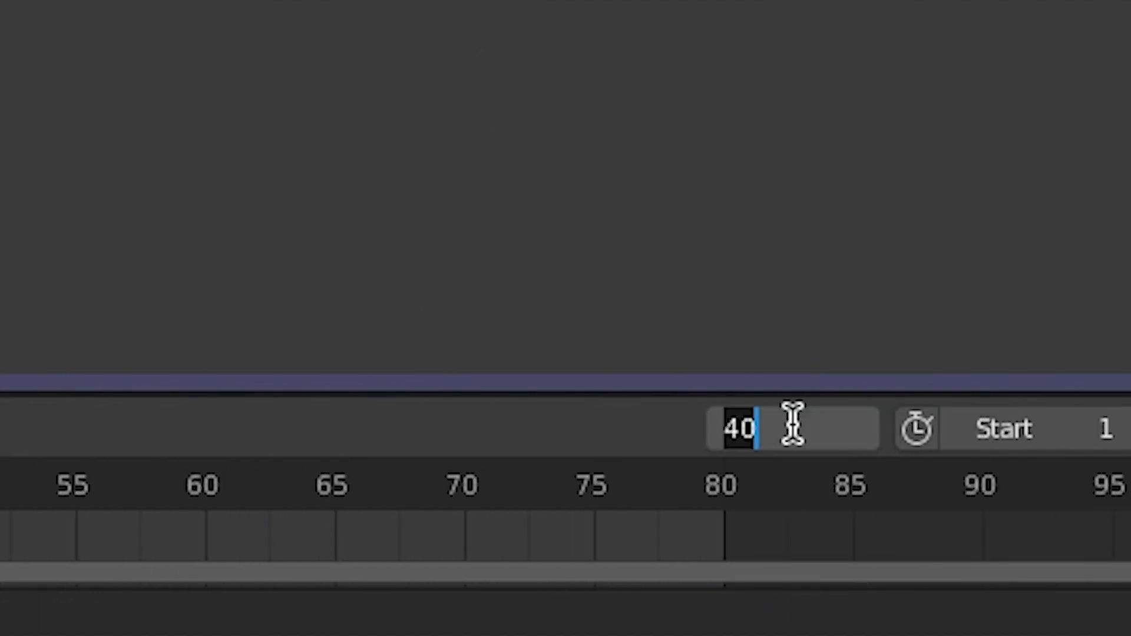
{"action": "type", "text": "20"}
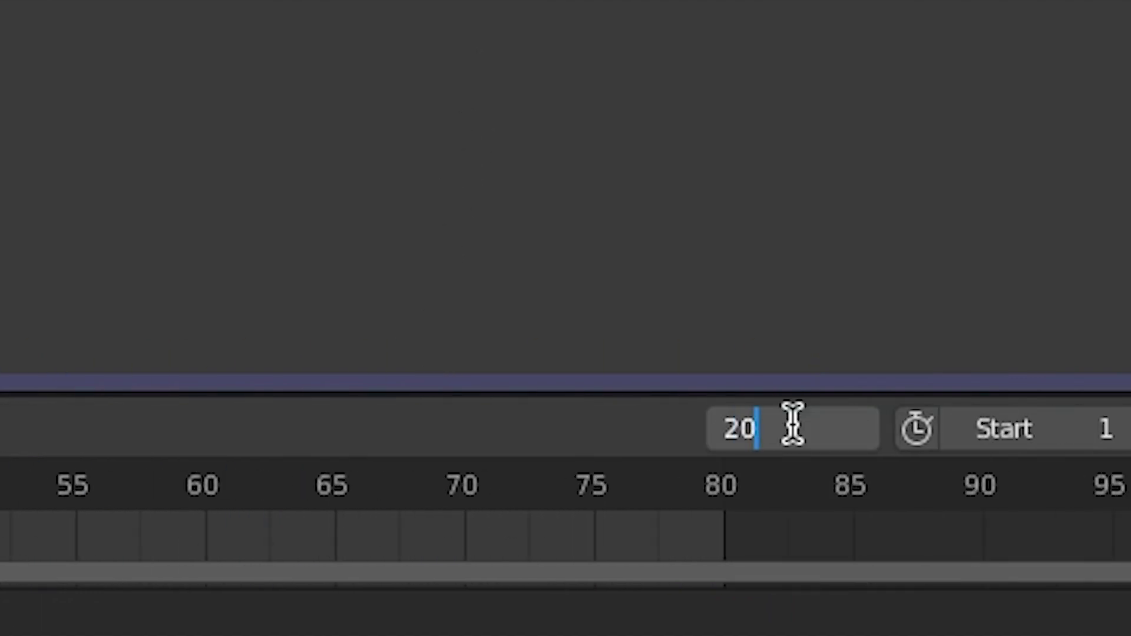
{"action": "key", "text": "Return"}
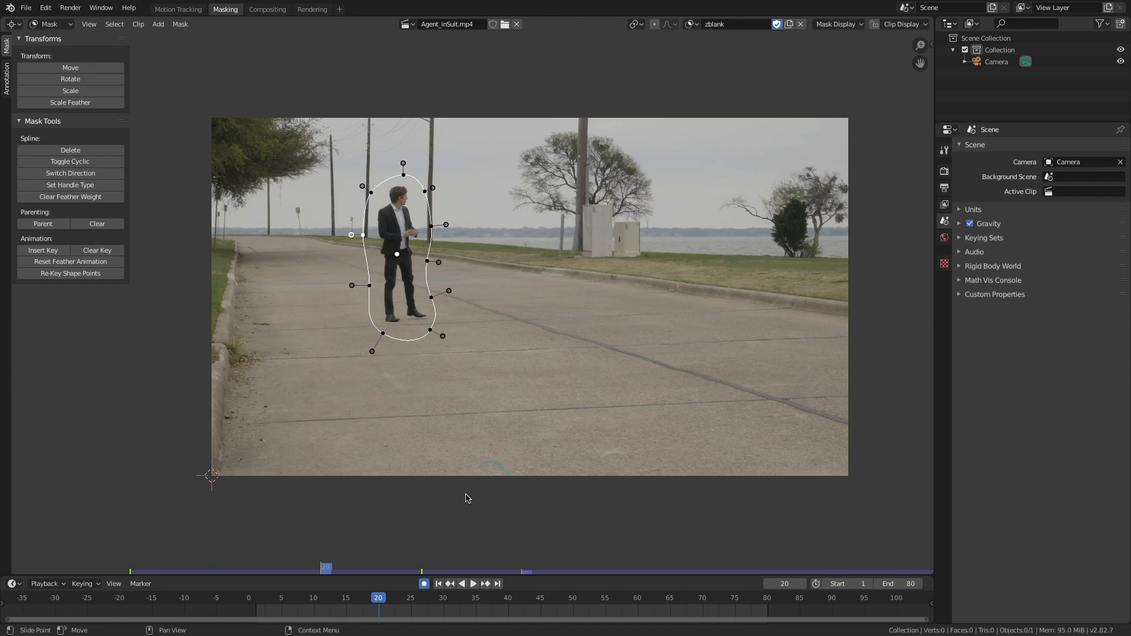
Go to frame 10, move the whole mask over the man and rotate it about 4.2°
{"action": "type", "text": "0"}
{"action": "key", "text": "Return"}
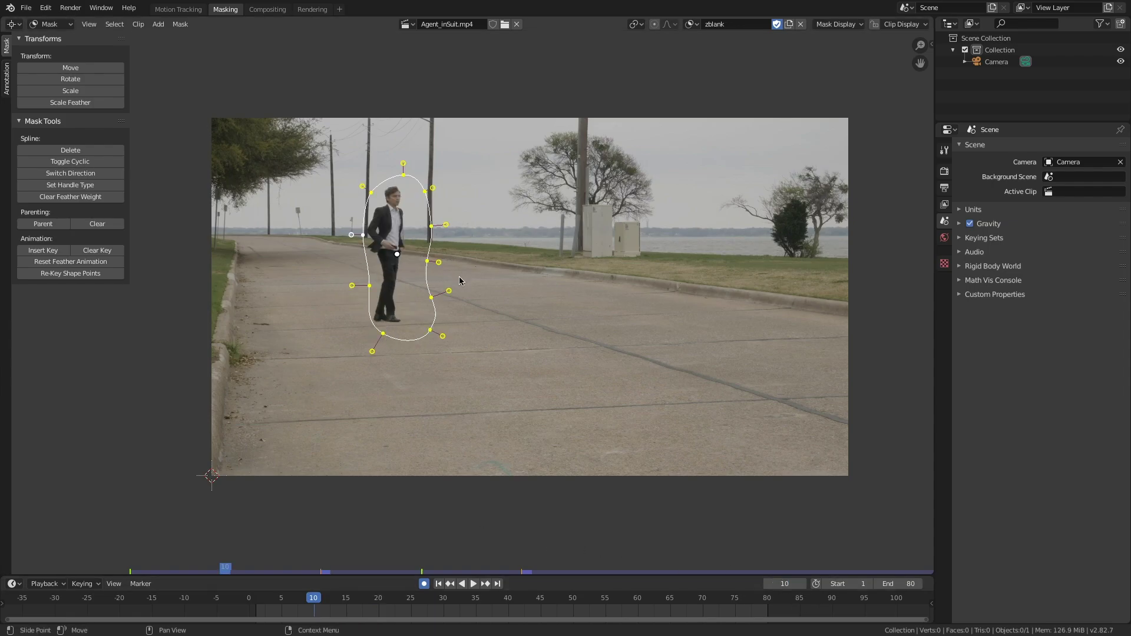
{"action": "key", "text": "g"}
{"action": "left_click", "coordinate": [449, 279]}
{"action": "key", "text": "r"}
{"action": "left_click", "coordinate": [460, 284]}
Go to frame 1, rotate the mask slightly and move it about -0.006 m in X and -0.003 m in Y
{"action": "left_click", "coordinate": [785, 584]}
{"action": "type", "text": "1"}
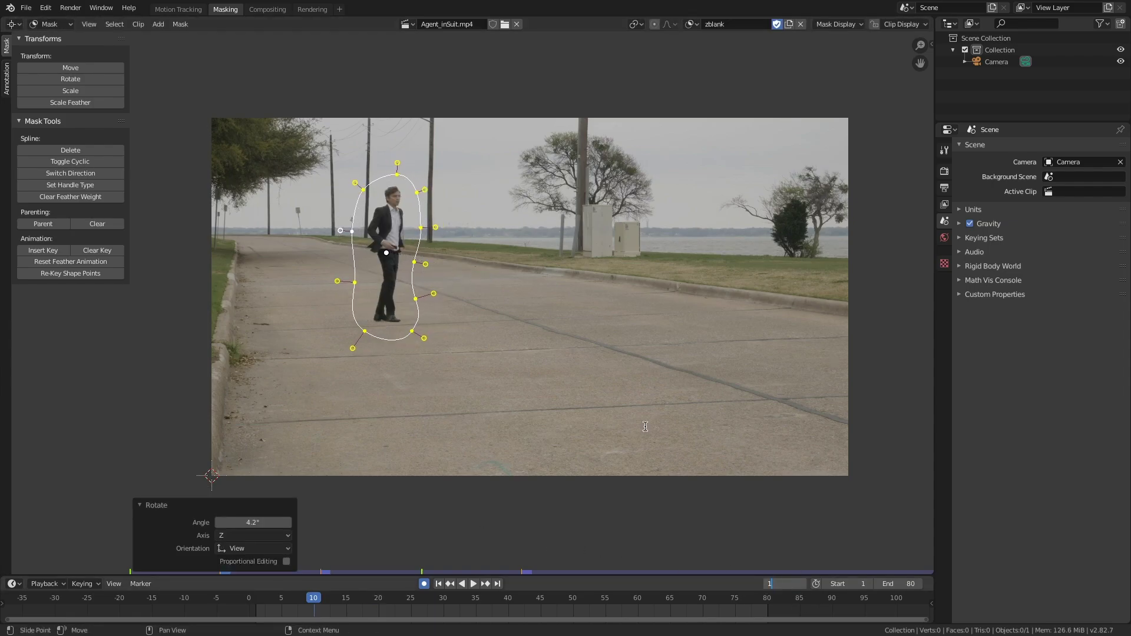
{"action": "key", "text": "Return"}
{"action": "key", "text": "r"}
{"action": "left_click", "coordinate": [501, 308]}
{"action": "key", "text": "g"}
{"action": "left_click", "coordinate": [497, 309]}
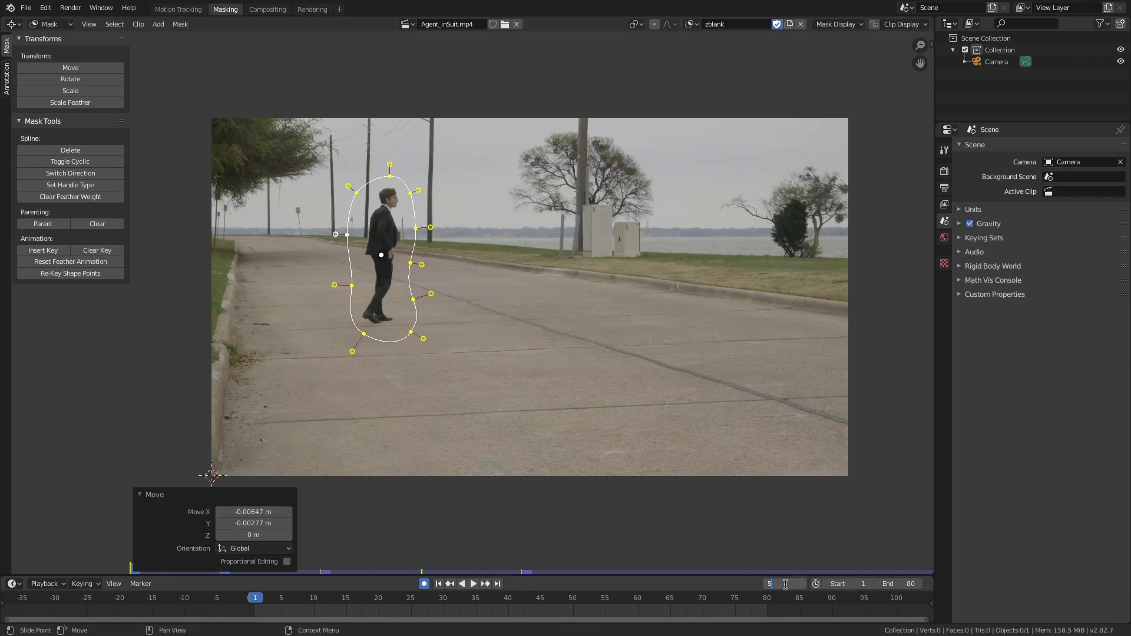
Go to frame 50, move the whole mask onto the man and adjust the points along its left edge
{"action": "type", "text": "50"}
{"action": "key", "text": "Return"}
{"action": "left_click_drag", "start_coordinate": [366, 238], "coordinate": [369, 237]}
{"action": "key", "text": "a"}
{"action": "key", "text": "g"}
{"action": "left_click", "coordinate": [374, 234]}
{"action": "left_click_drag", "start_coordinate": [384, 283], "coordinate": [388, 283]}
{"action": "left_click_drag", "start_coordinate": [372, 234], "coordinate": [369, 238]}
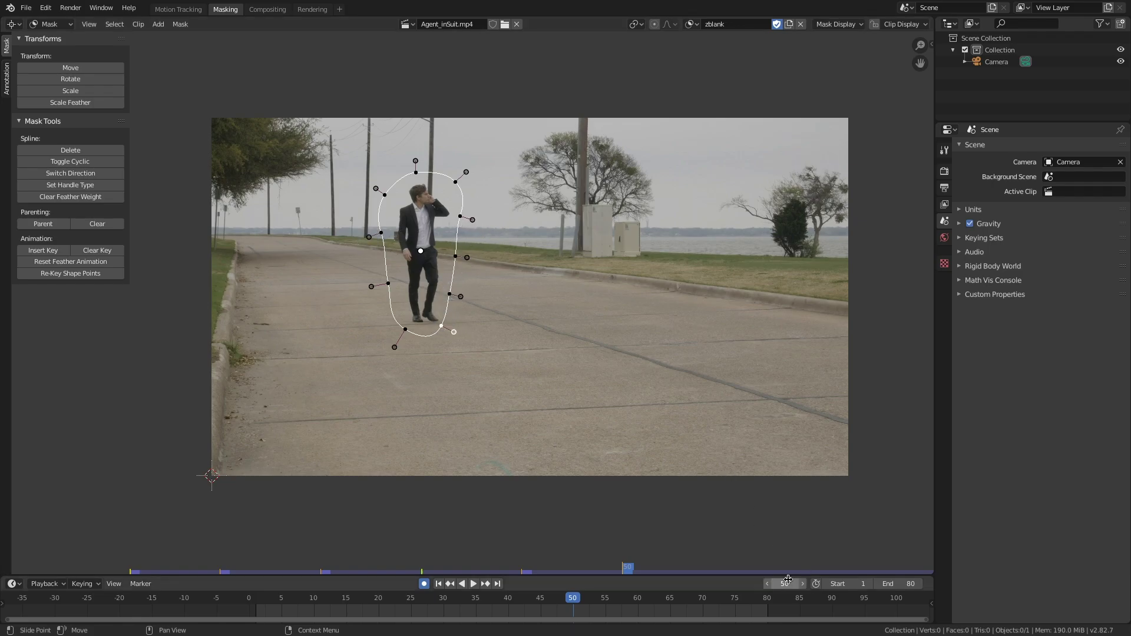
Go to another frame and move the whole mask to follow the man's position
{"action": "key", "text": "Return"}
{"action": "key", "text": "a"}
{"action": "key", "text": "g"}
{"action": "left_click", "coordinate": [478, 275]}
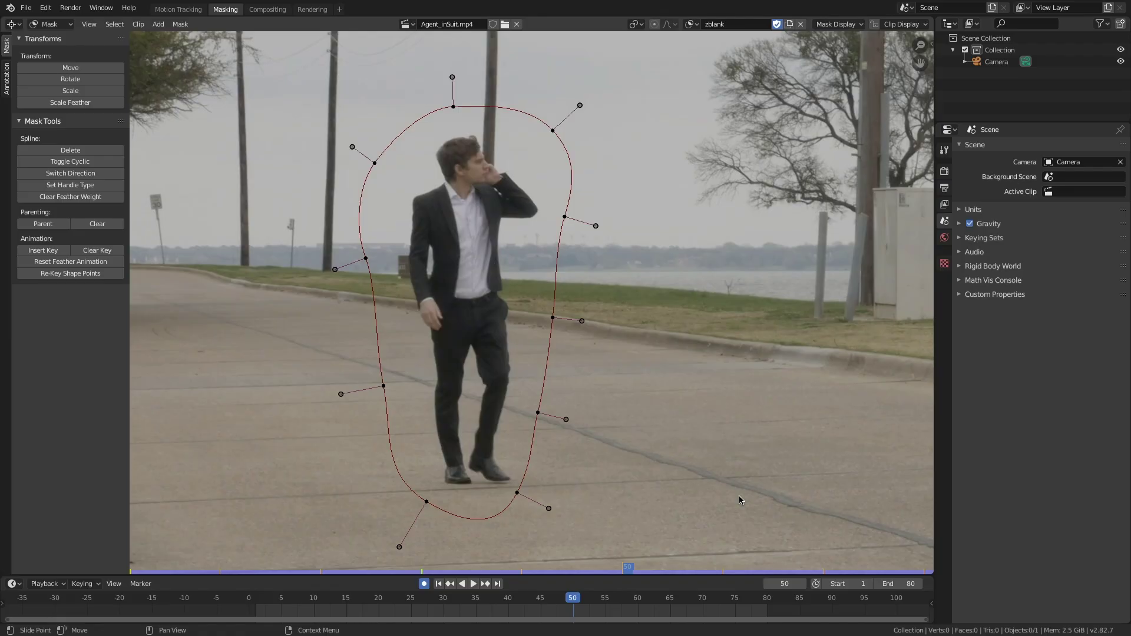
Return to frame 1 and scrub through the timeline to review how the animated mask follows the man
{"action": "left_click", "coordinate": [439, 584]}
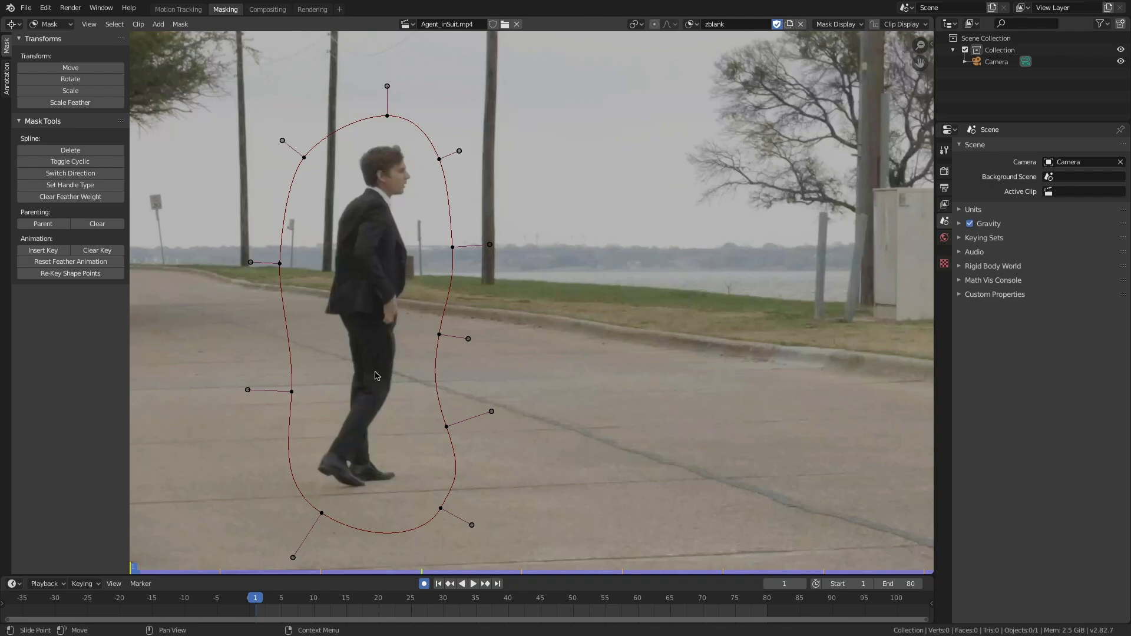
{"action": "left_click_drag", "start_coordinate": [295, 599], "coordinate": [599, 601]}
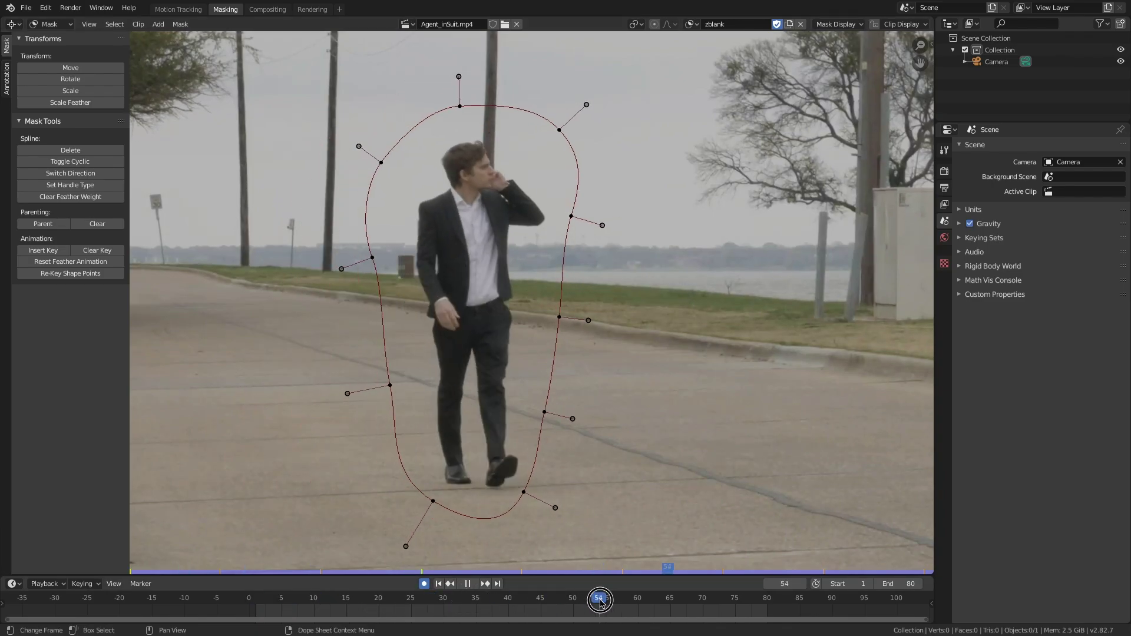
{"action": "left_click_drag", "start_coordinate": [466, 600], "coordinate": [571, 607]}
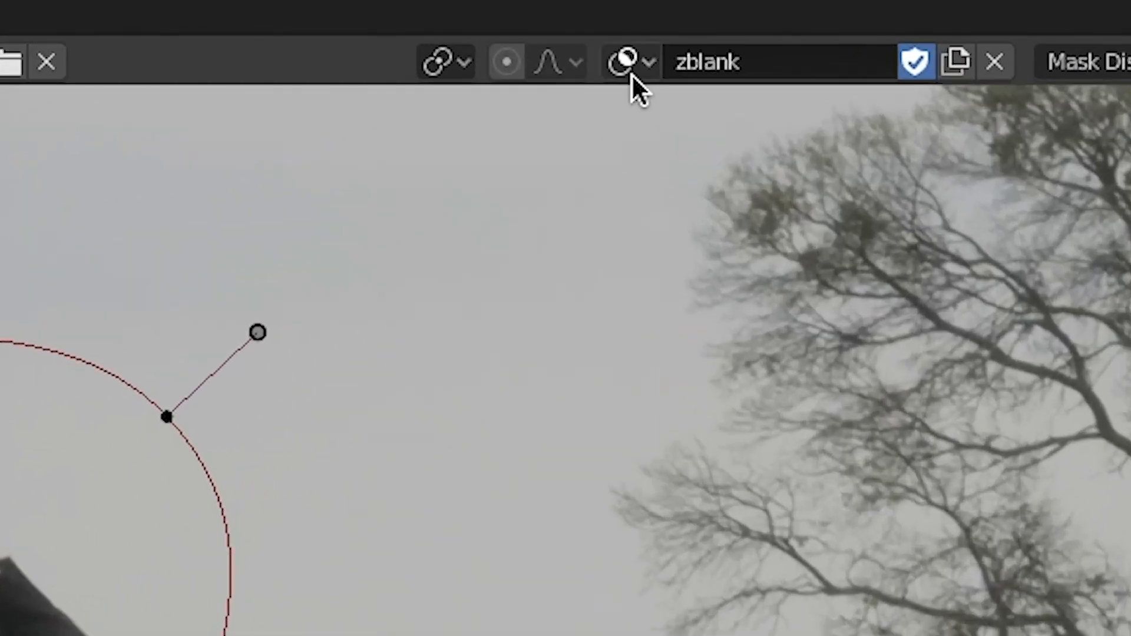
Switch the active mask to head and turn on the Combined mask overlay to isolate the masked area
{"action": "left_click", "coordinate": [692, 25]}
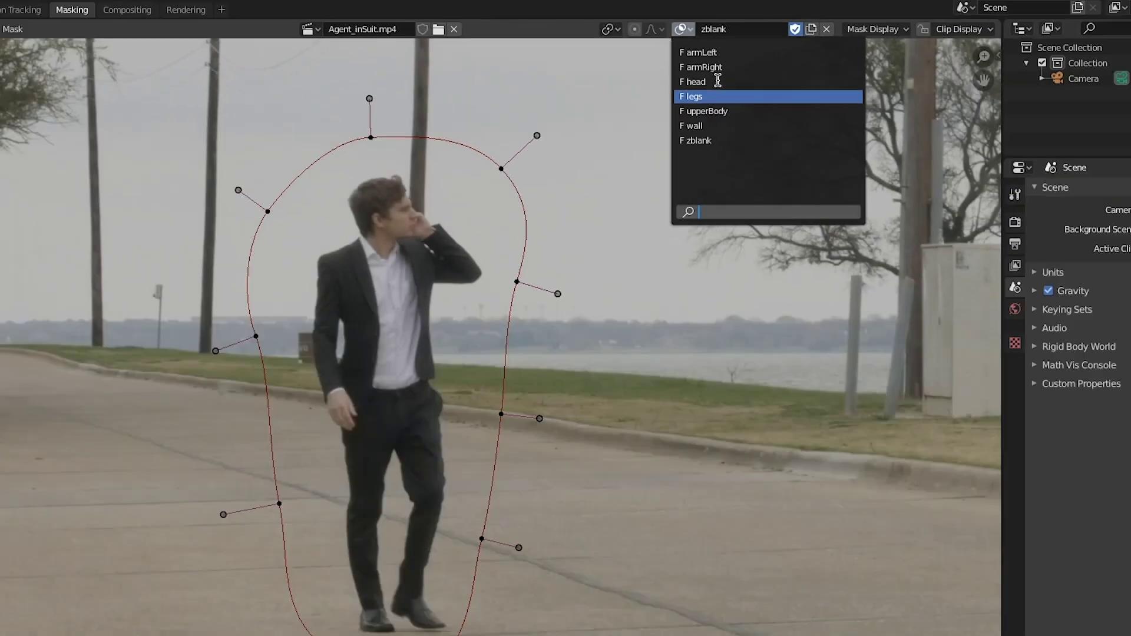
{"action": "left_click", "coordinate": [718, 80]}
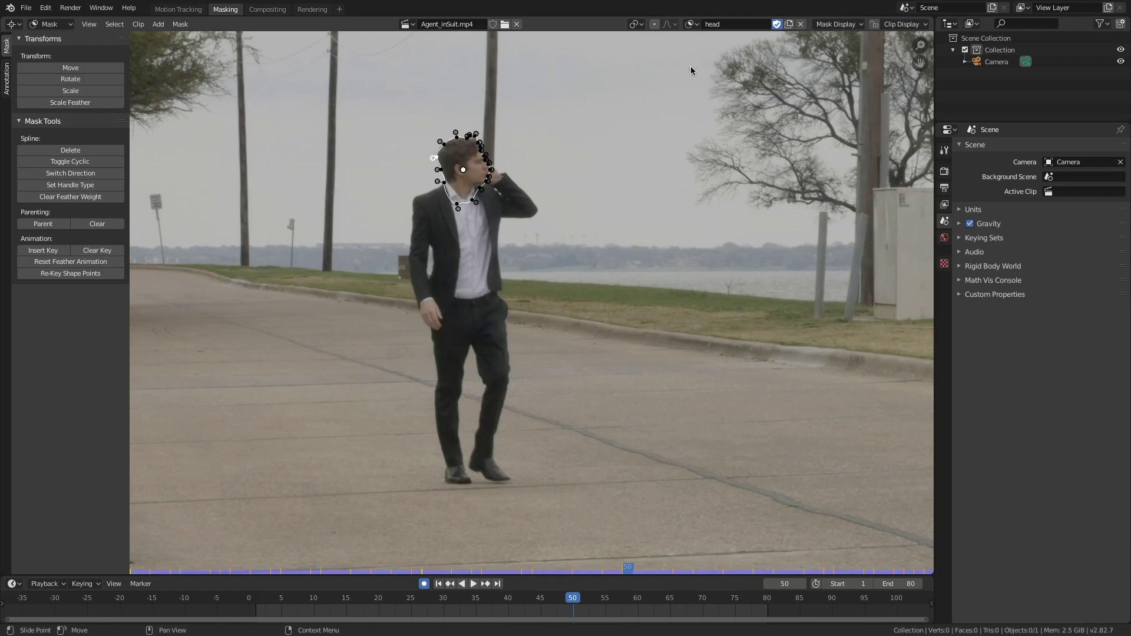
{"action": "scroll", "coordinate": [393, 133], "scroll_direction": "up", "scroll_amount": 2}
{"action": "middle_click_drag", "start_coordinate": [408, 133], "coordinate": [464, 146]}
{"action": "scroll", "coordinate": [462, 145], "scroll_direction": "down", "scroll_amount": 1}
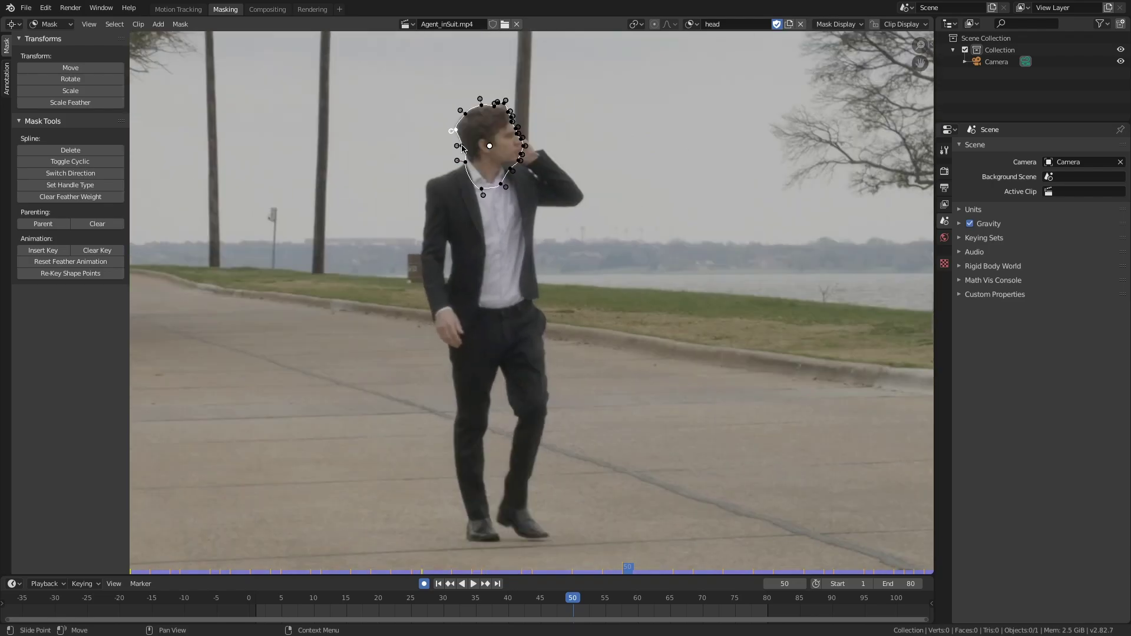
{"action": "left_click", "coordinate": [822, 25]}
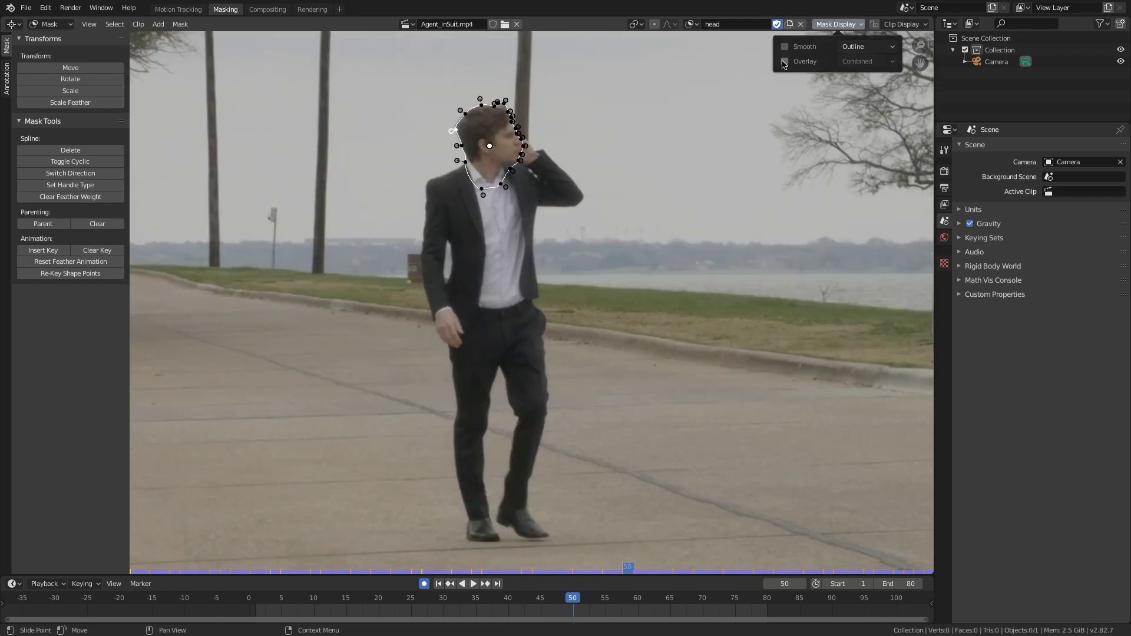
{"action": "left_click", "coordinate": [784, 61]}
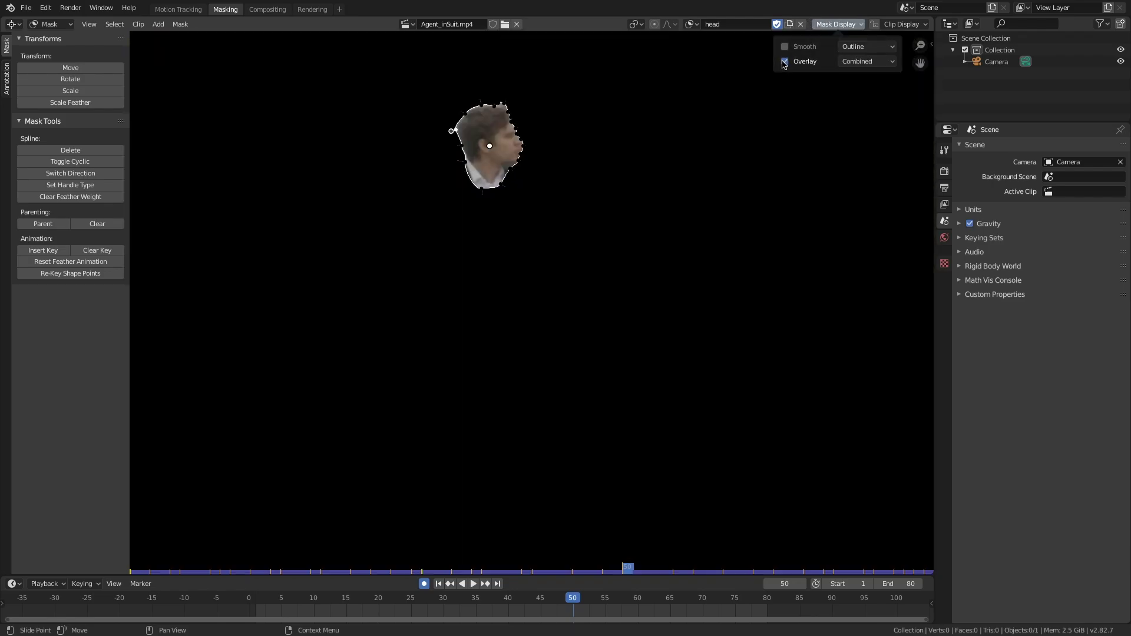
Display the legs, armRight and armLeft masks one after another with the overlay on
{"action": "left_click", "coordinate": [693, 26]}
{"action": "left_click", "coordinate": [709, 78]}
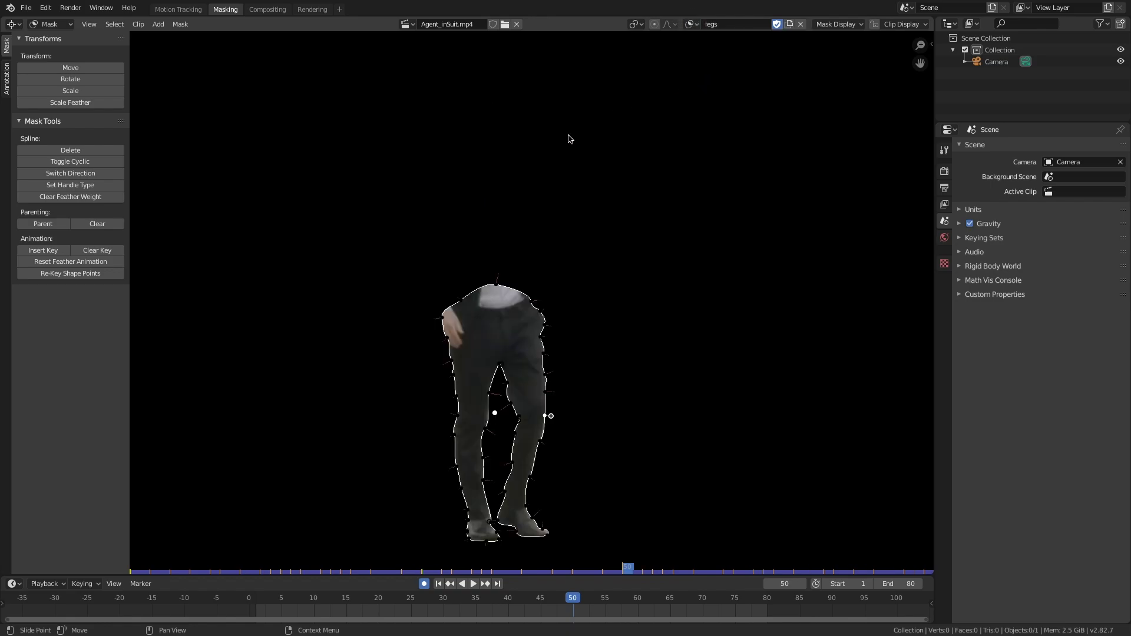
{"action": "left_click", "coordinate": [693, 26]}
{"action": "left_click", "coordinate": [708, 53]}
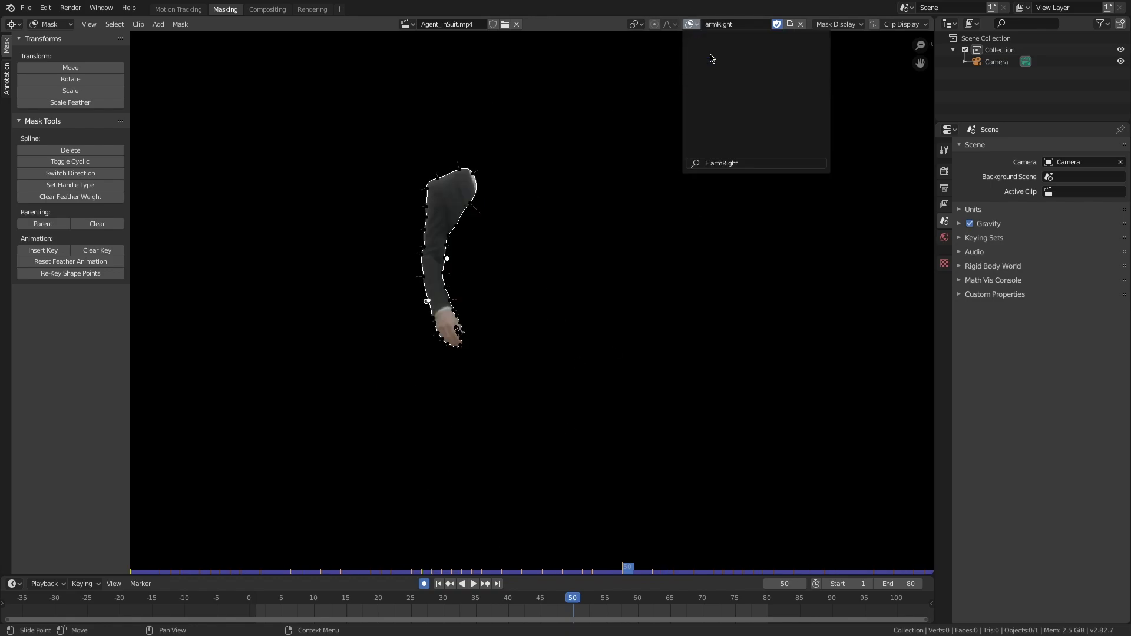
{"action": "left_click", "coordinate": [692, 26]}
{"action": "left_click", "coordinate": [709, 41]}
Switch to the upperBody mask, play its animation, and return to the first frame
{"action": "left_click", "coordinate": [692, 25]}
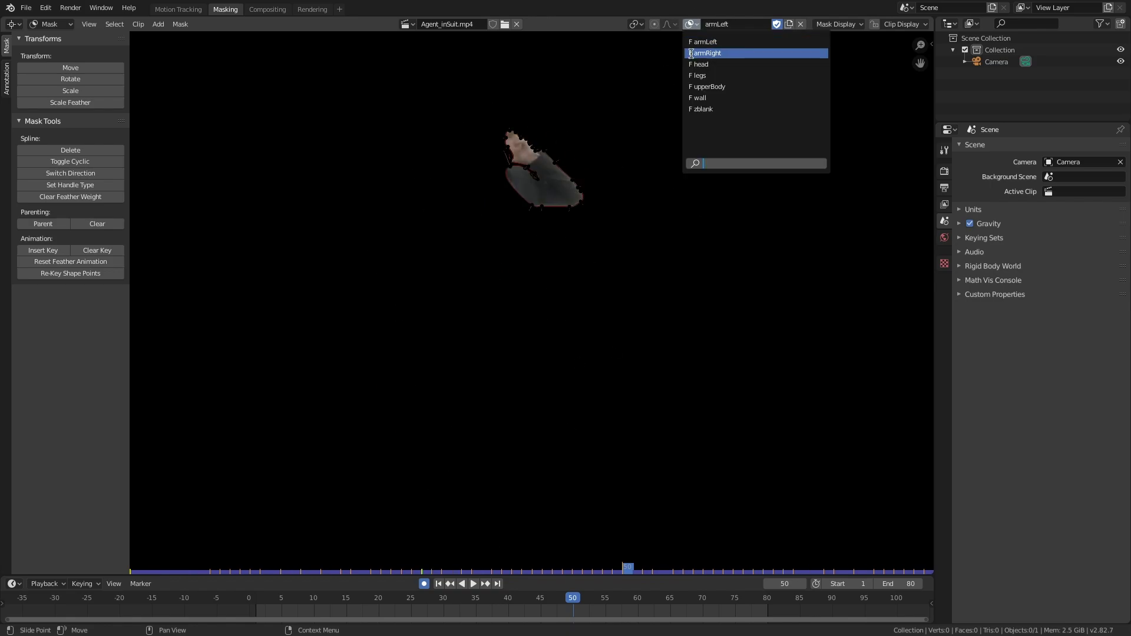
{"action": "left_click", "coordinate": [707, 86]}
{"action": "key", "text": "space"}
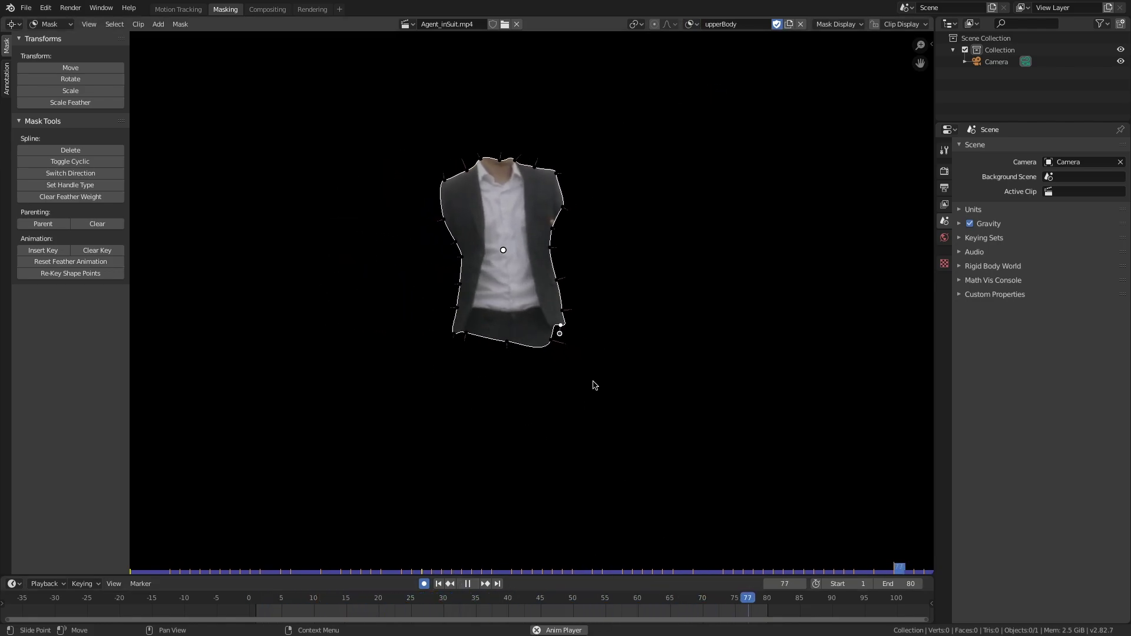
{"action": "key", "text": "space"}
{"action": "left_click", "coordinate": [438, 584]}
Switch to the armLeft mask, play its animation, and go back to the first frame
{"action": "left_click", "coordinate": [692, 25]}
{"action": "left_click", "coordinate": [708, 41]}
{"action": "key", "text": "space"}
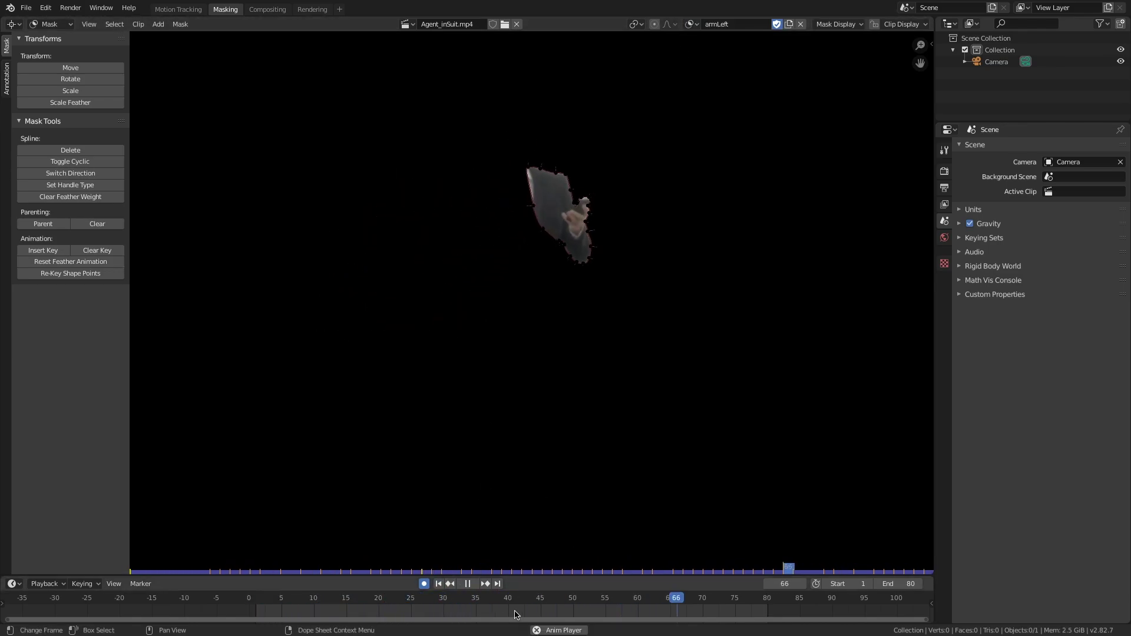
{"action": "left_click", "coordinate": [467, 586]}
{"action": "left_click", "coordinate": [438, 584]}
Switch to the armRight mask and play through its animation
{"action": "left_click", "coordinate": [692, 25]}
{"action": "left_click", "coordinate": [710, 53]}
{"action": "left_click", "coordinate": [477, 586]}
{"action": "left_click", "coordinate": [475, 583]}
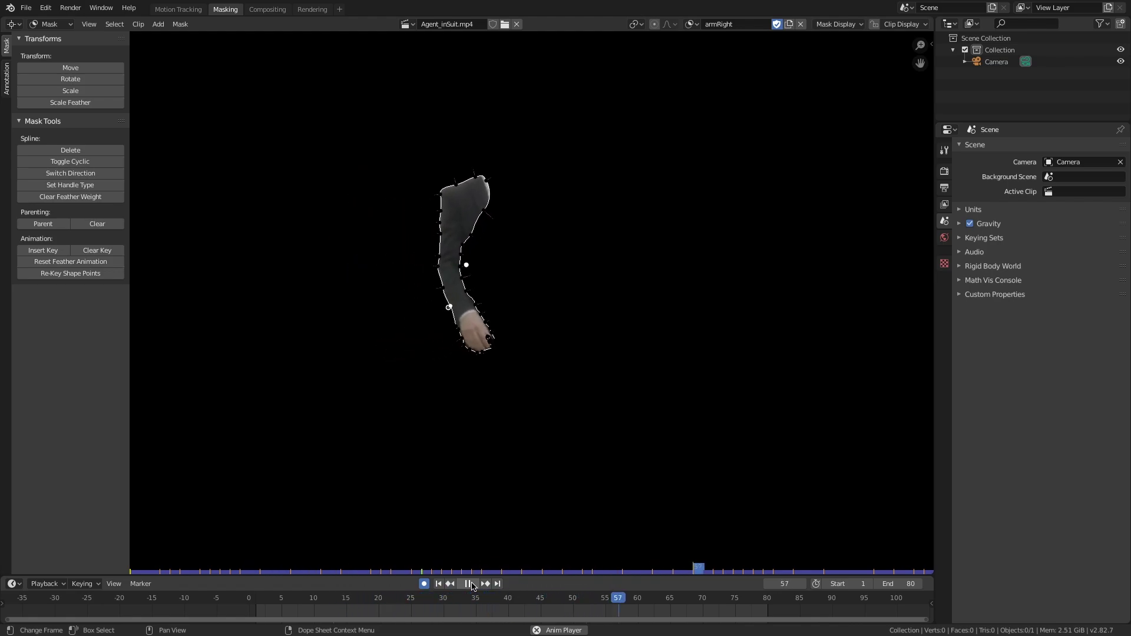
{"action": "key", "text": "Escape"}
Play through the animation of the legs mask and the head mask in turn
{"action": "left_click", "coordinate": [692, 24]}
{"action": "left_click", "coordinate": [712, 67]}
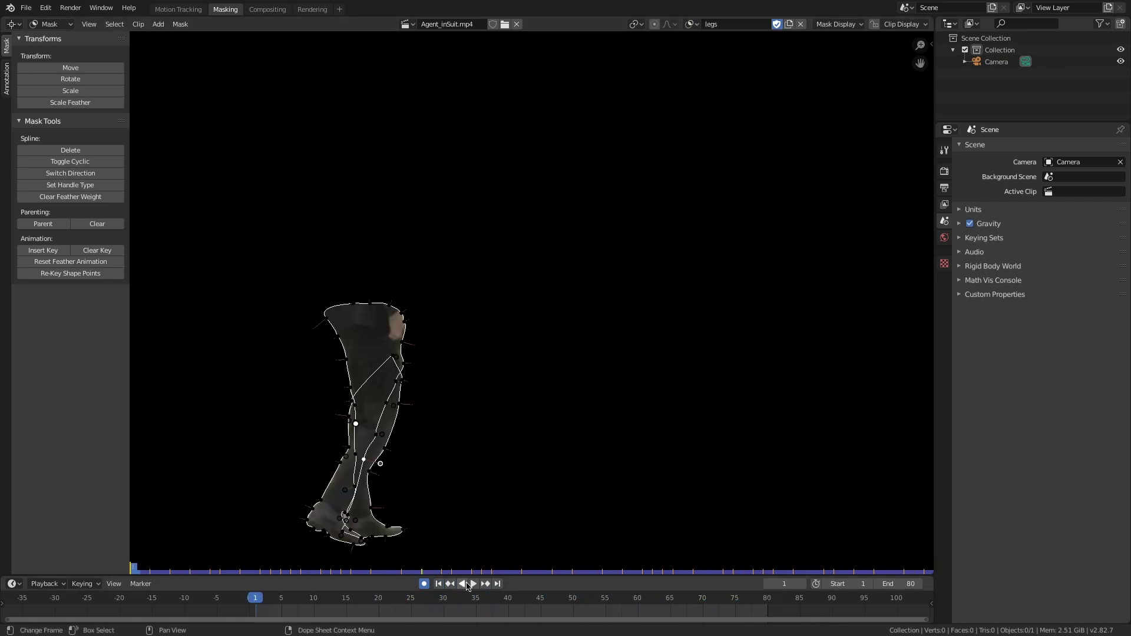
{"action": "left_click", "coordinate": [474, 584]}
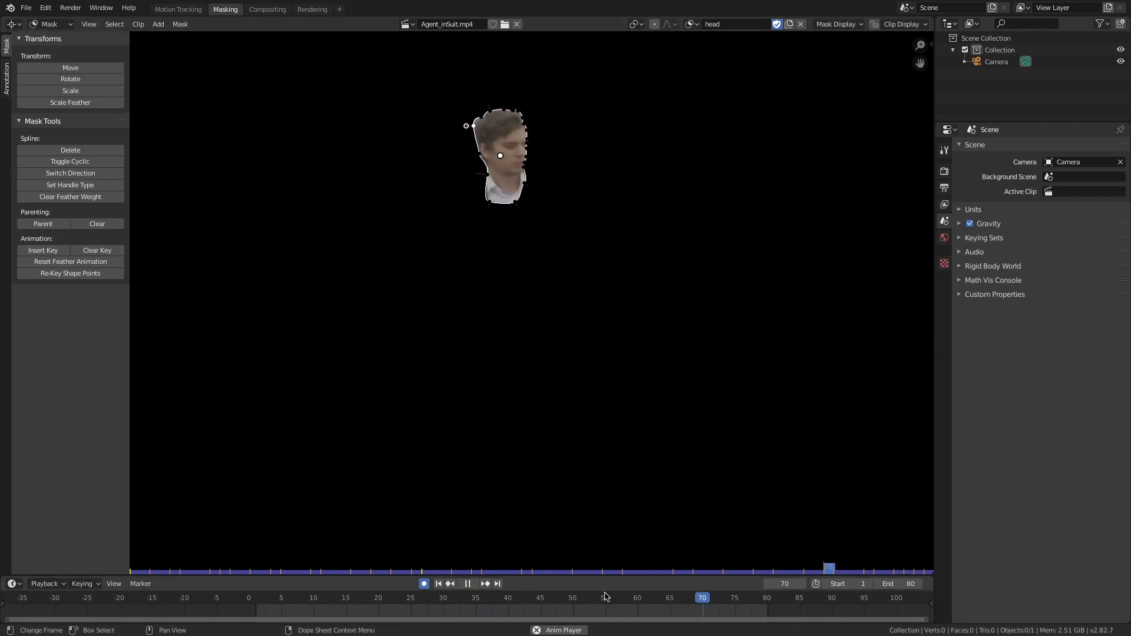
{"action": "key", "text": "Escape"}
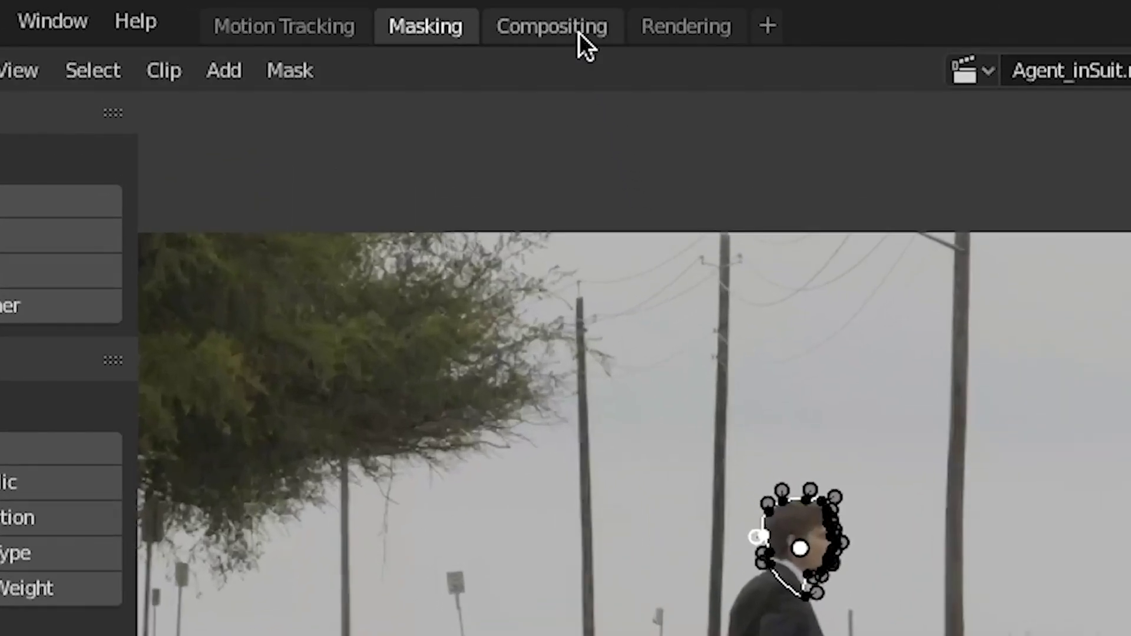
Open the Compositing workspace and add a Mask node below the Movie Clip node
{"action": "left_click", "coordinate": [275, 10]}
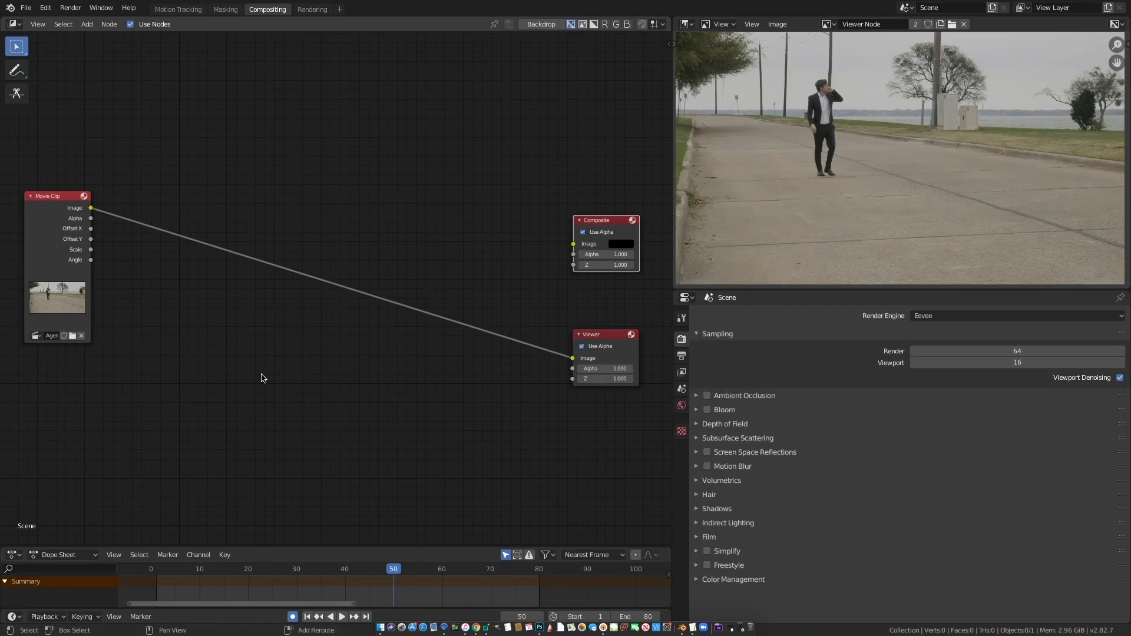
{"action": "key", "text": "shift+a"}
{"action": "left_click", "coordinate": [262, 375]}
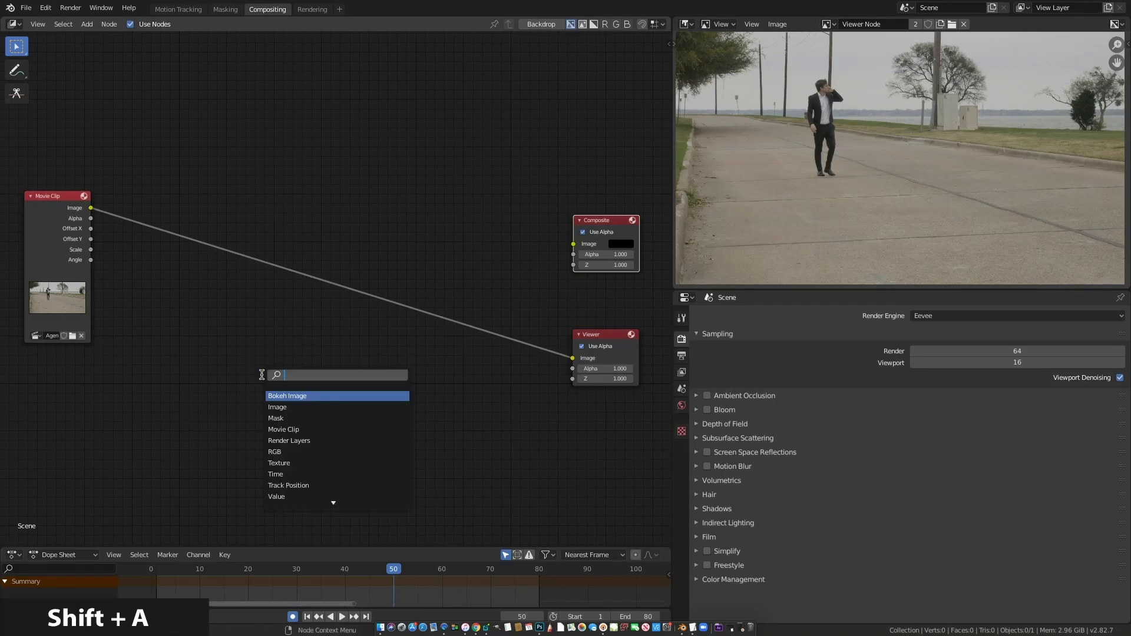
{"action": "type", "text": "mask"}
{"action": "key", "text": "Return"}
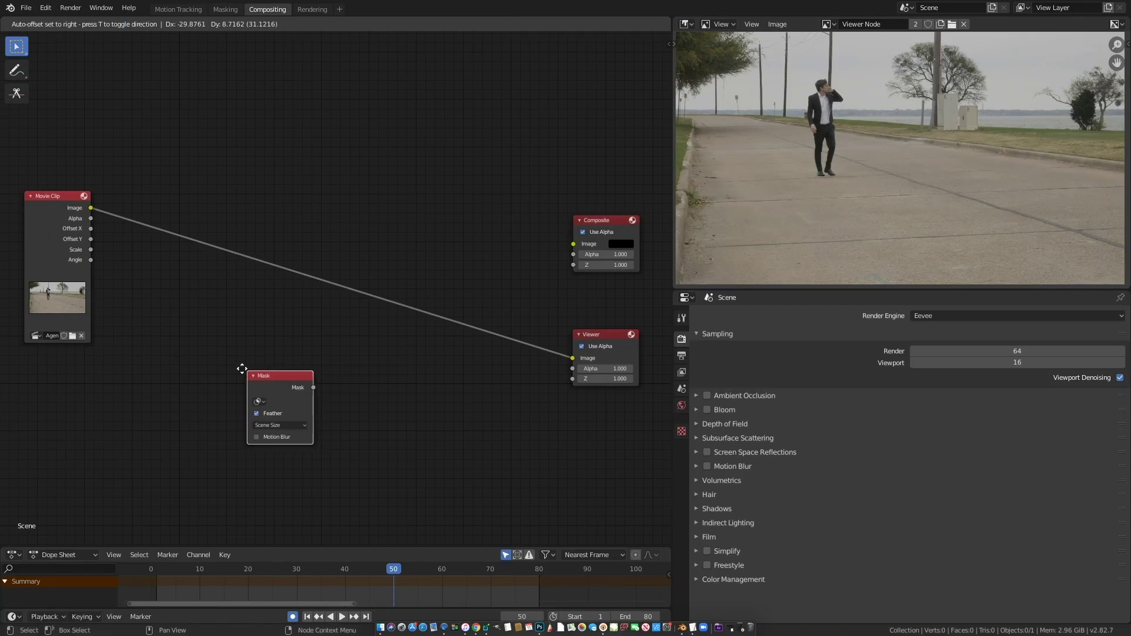
{"action": "left_click", "coordinate": [20, 369]}
Assign the upperBody mask to the Mask node and preview its output through the Viewer node
{"action": "middle_click_drag", "start_coordinate": [166, 370], "coordinate": [164, 332]}
{"action": "left_click", "coordinate": [31, 362]}
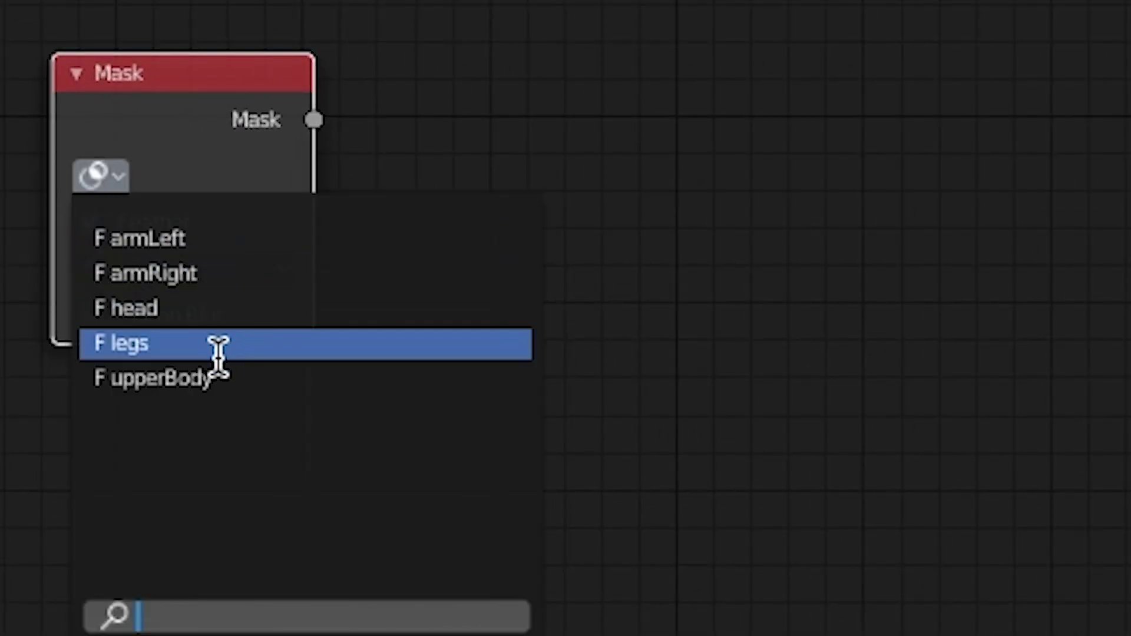
{"action": "left_click", "coordinate": [213, 380]}
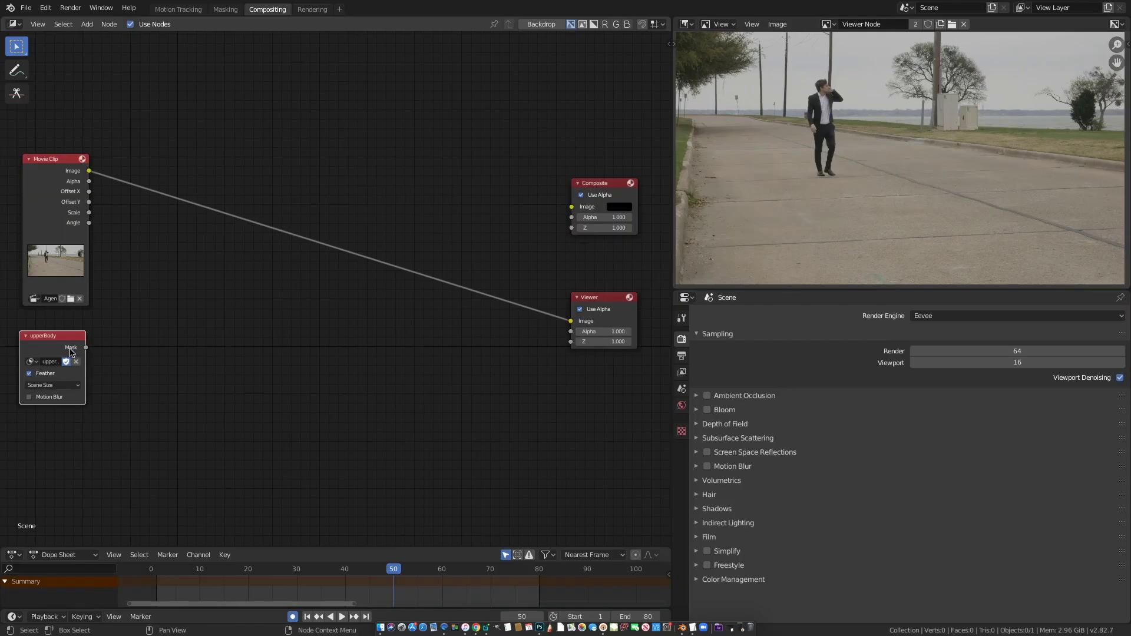
{"action": "left_click", "coordinate": [70, 352], "text": "ctrl+shift"}
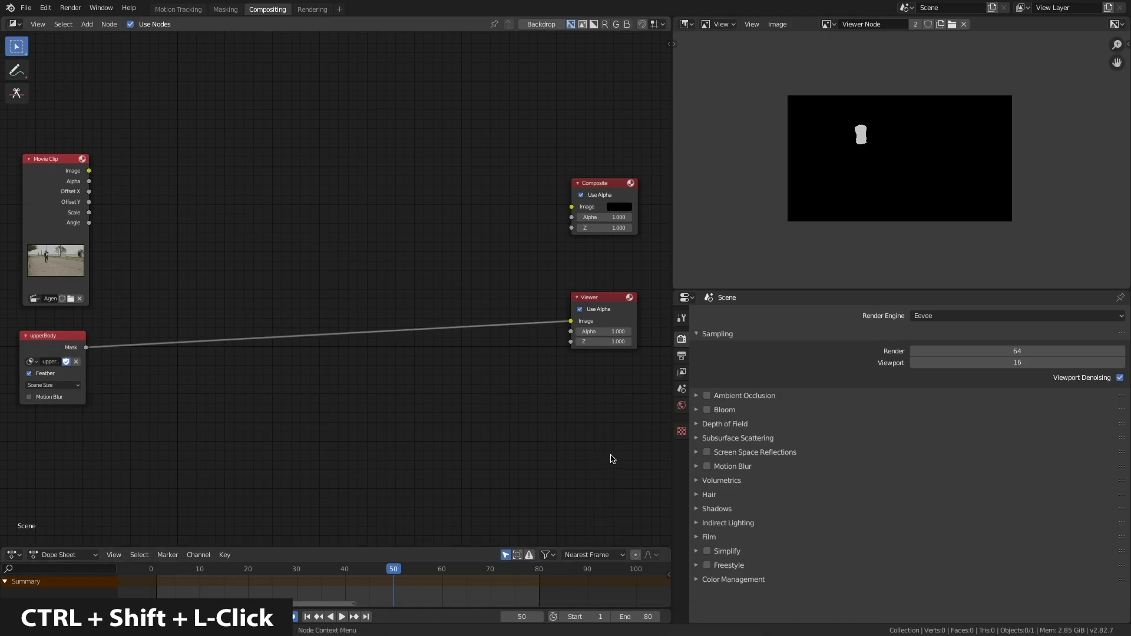
Add a Scale node beside the Movie Clip node, feed it the clip's image and set it to Render Size
{"action": "key", "text": "shift+a"}
{"action": "left_click", "coordinate": [295, 222]}
{"action": "type", "text": "scale"}
{"action": "key", "text": "Return"}
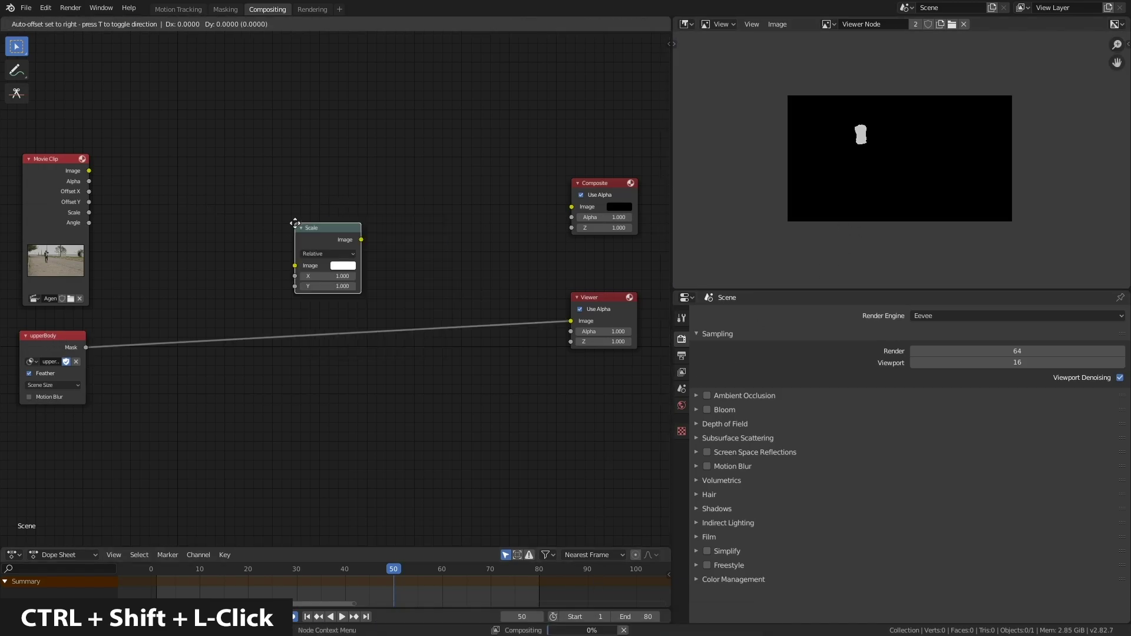
{"action": "left_click", "coordinate": [120, 161]}
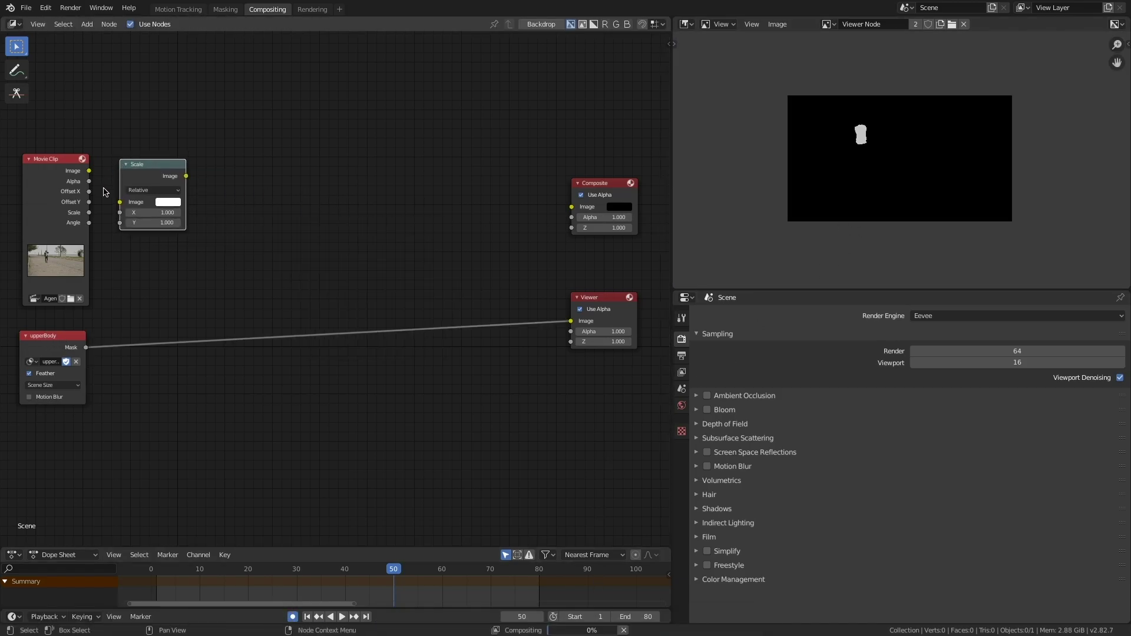
{"action": "left_click_drag", "start_coordinate": [89, 170], "coordinate": [120, 203]}
{"action": "left_click", "coordinate": [153, 190]}
{"action": "left_click", "coordinate": [151, 231]}
Preview the scaled clip and the upperBody mask in turn through the Viewer node to compare them
{"action": "scroll", "coordinate": [810, 164], "scroll_direction": "up", "scroll_amount": 2}
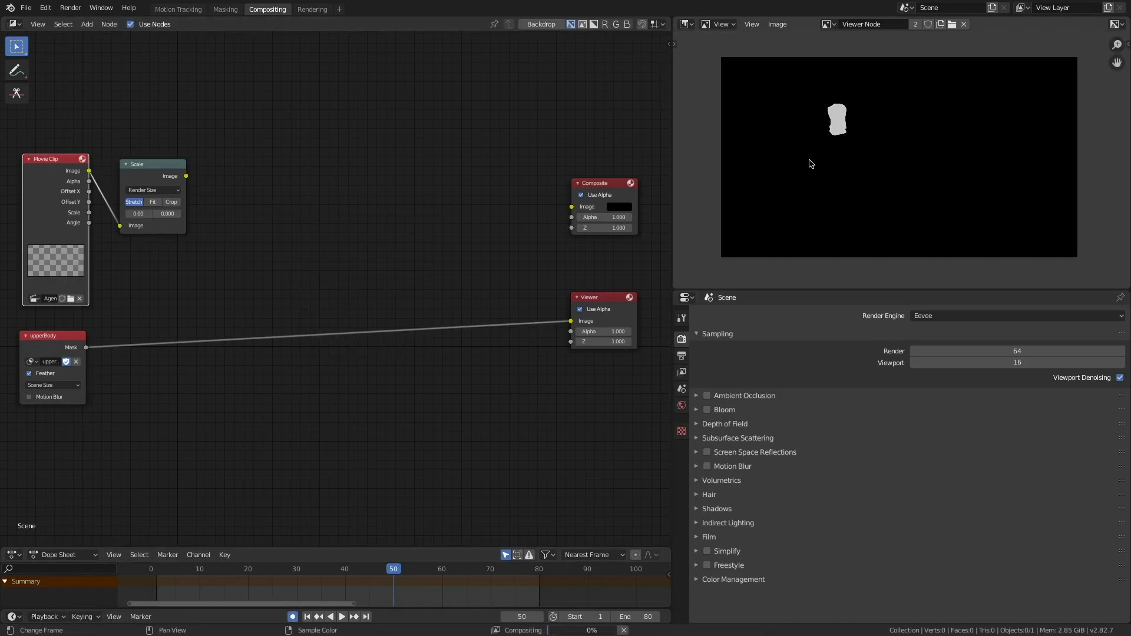
{"action": "scroll", "coordinate": [810, 164], "scroll_direction": "up", "scroll_amount": 1}
{"action": "left_click", "coordinate": [148, 182], "text": "ctrl+shift"}
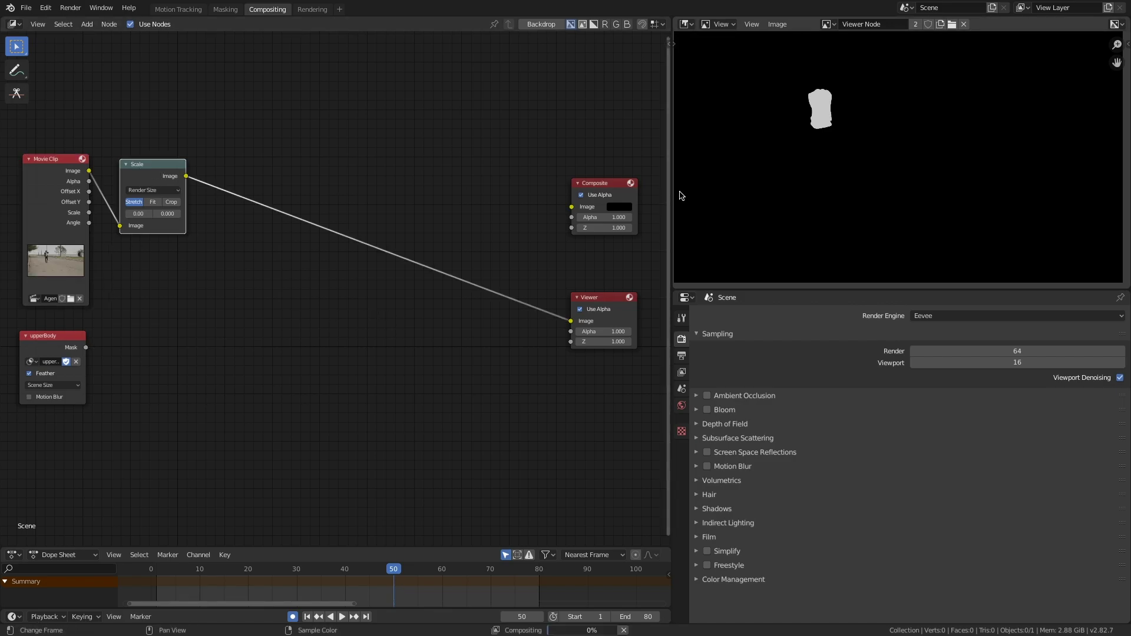
{"action": "left_click", "coordinate": [72, 338], "text": "ctrl+shift"}
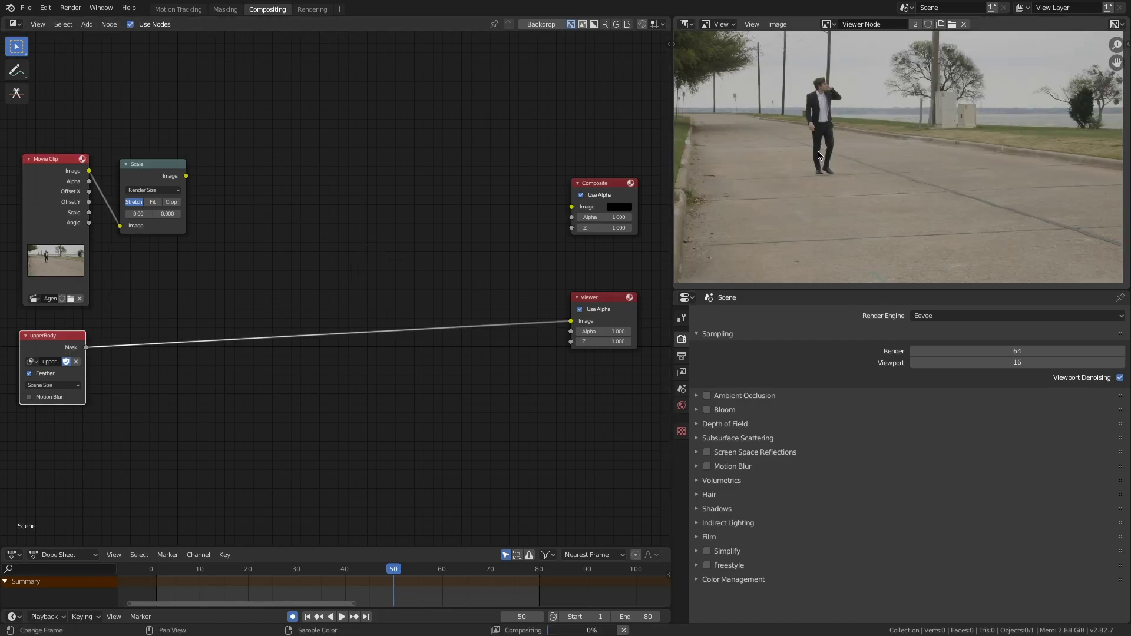
Duplicate the upperBody mask node, place the copy below it, assign the head mask and preview it
{"action": "key", "text": "shift+d"}
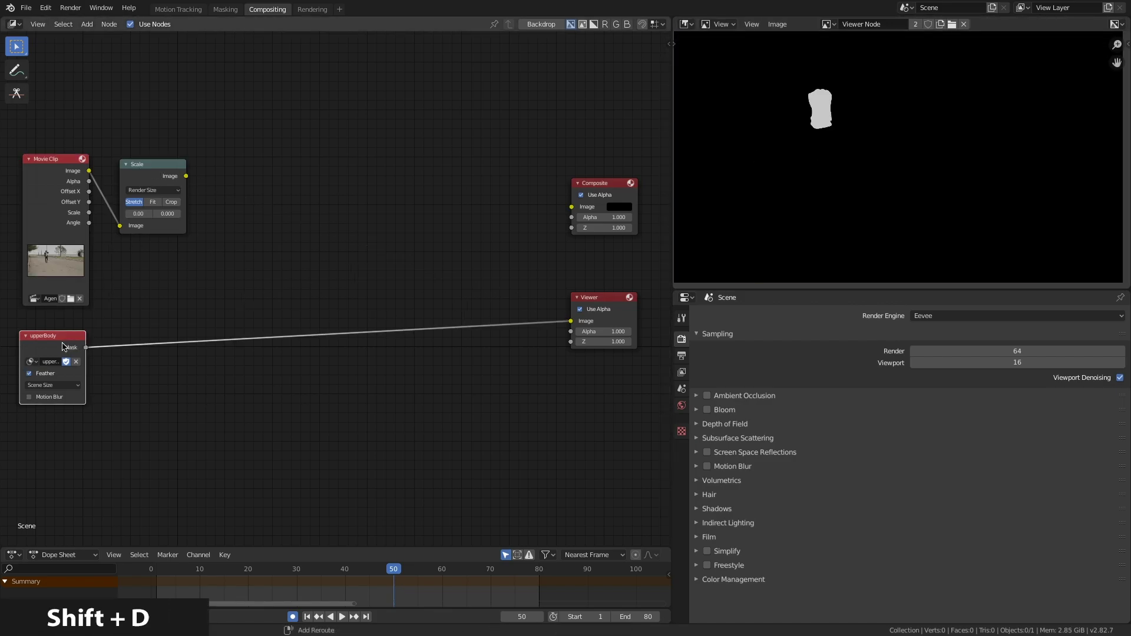
{"action": "left_click", "coordinate": [62, 426]}
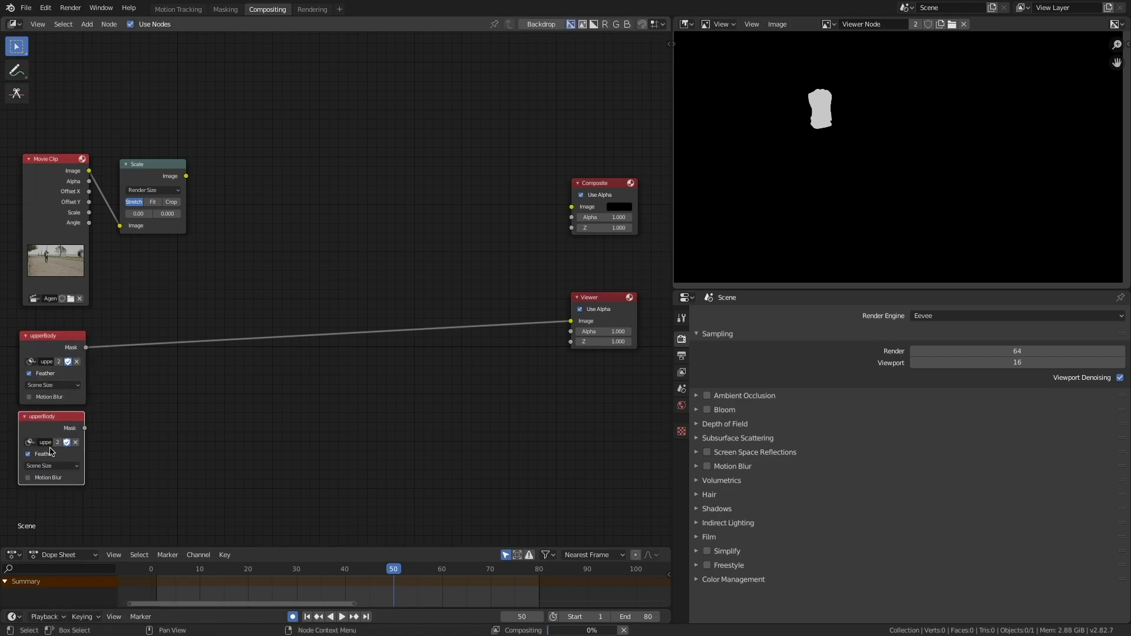
{"action": "left_click", "coordinate": [28, 443]}
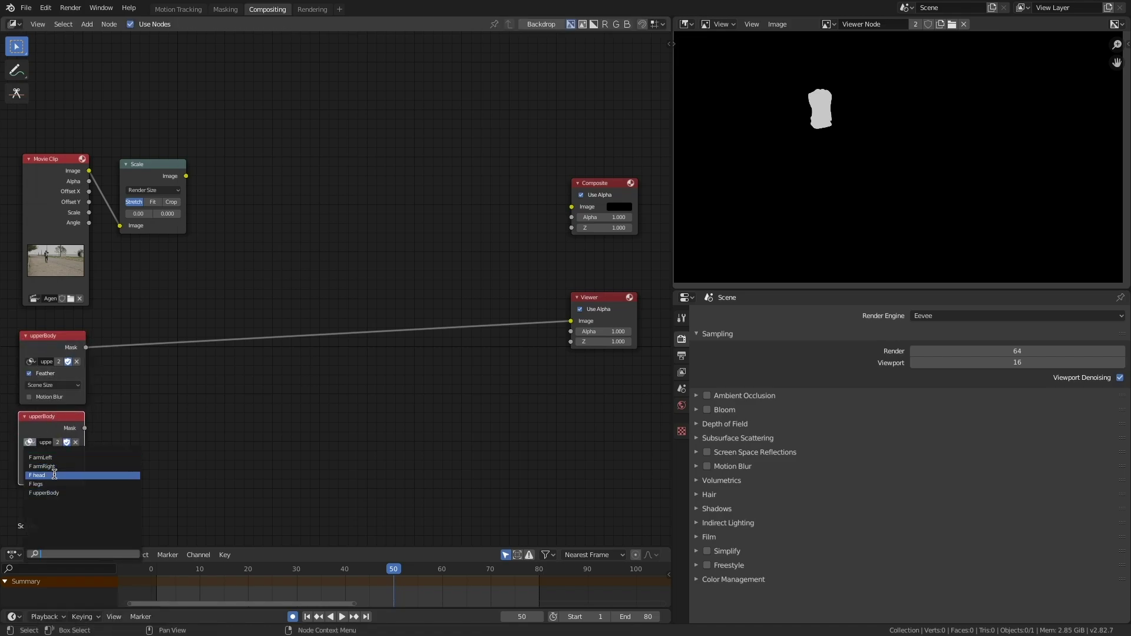
{"action": "left_click", "coordinate": [56, 476]}
{"action": "left_click", "coordinate": [58, 437], "text": "ctrl+shift"}
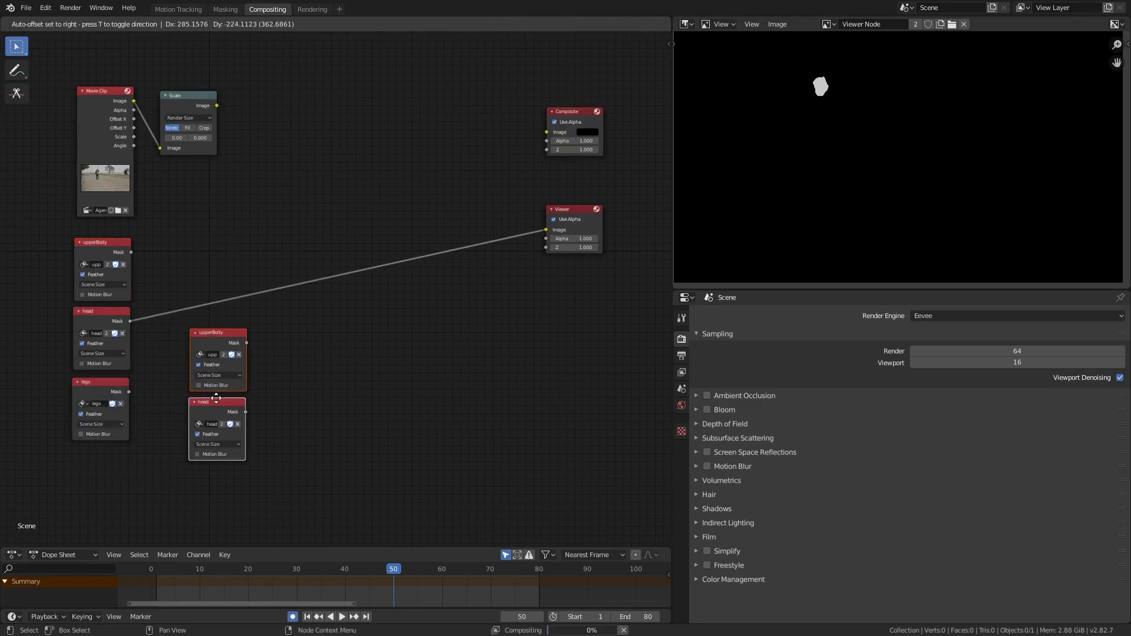
Stack duplicated mask nodes for legs, armLeft and armRight below the head node and preview the armRight mask
{"action": "left_click", "coordinate": [232, 367]}
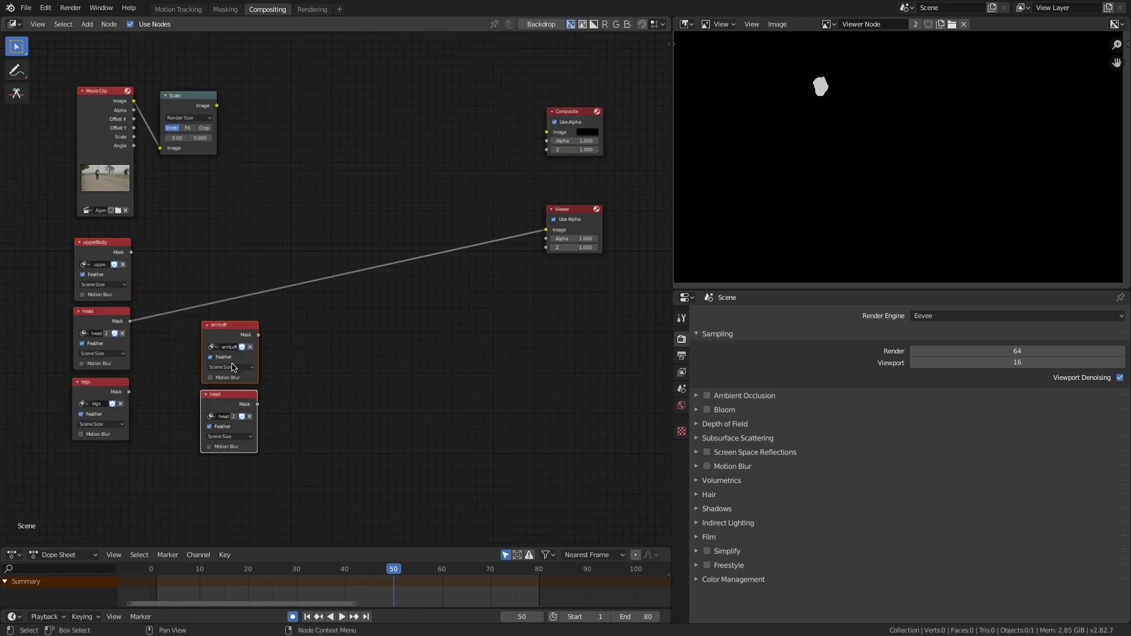
{"action": "left_click", "coordinate": [114, 462]}
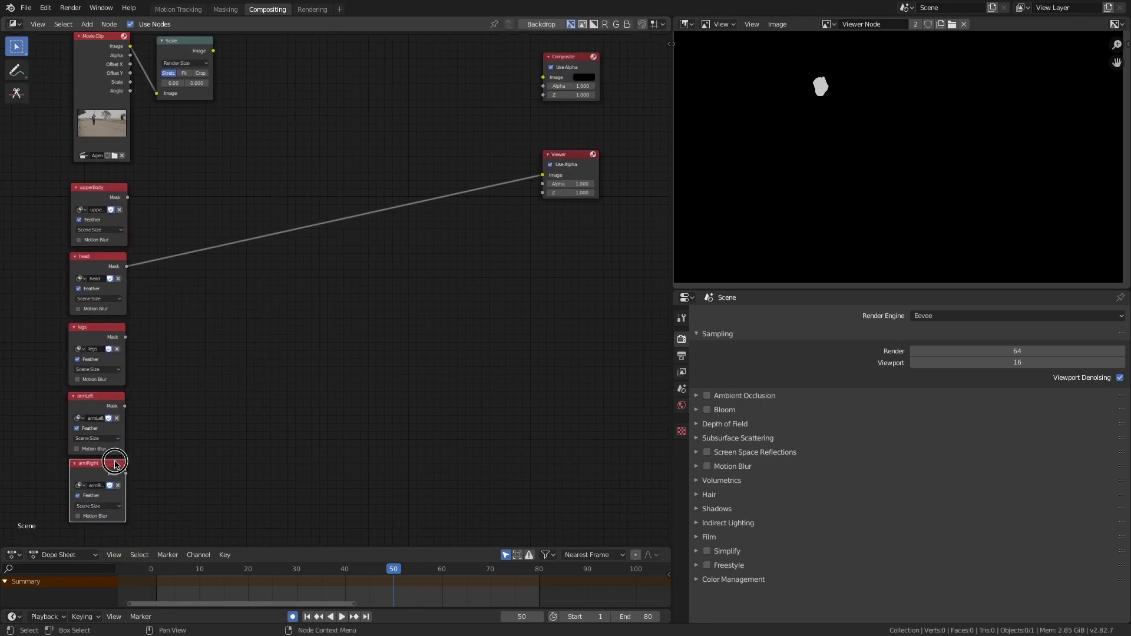
{"action": "left_click_drag", "start_coordinate": [115, 461], "coordinate": [113, 464]}
{"action": "left_click", "coordinate": [113, 465], "text": "ctrl+shift"}
Insert a Math node set to Add and connect the upperBody and head masks to its two inputs
{"action": "middle_click_drag", "start_coordinate": [229, 280], "coordinate": [212, 291]}
{"action": "key", "text": "shift+a"}
{"action": "type", "text": "math"}
{"action": "key", "text": "Return"}
{"action": "left_click", "coordinate": [137, 217]}
{"action": "left_click_drag", "start_coordinate": [110, 277], "coordinate": [152, 256]}
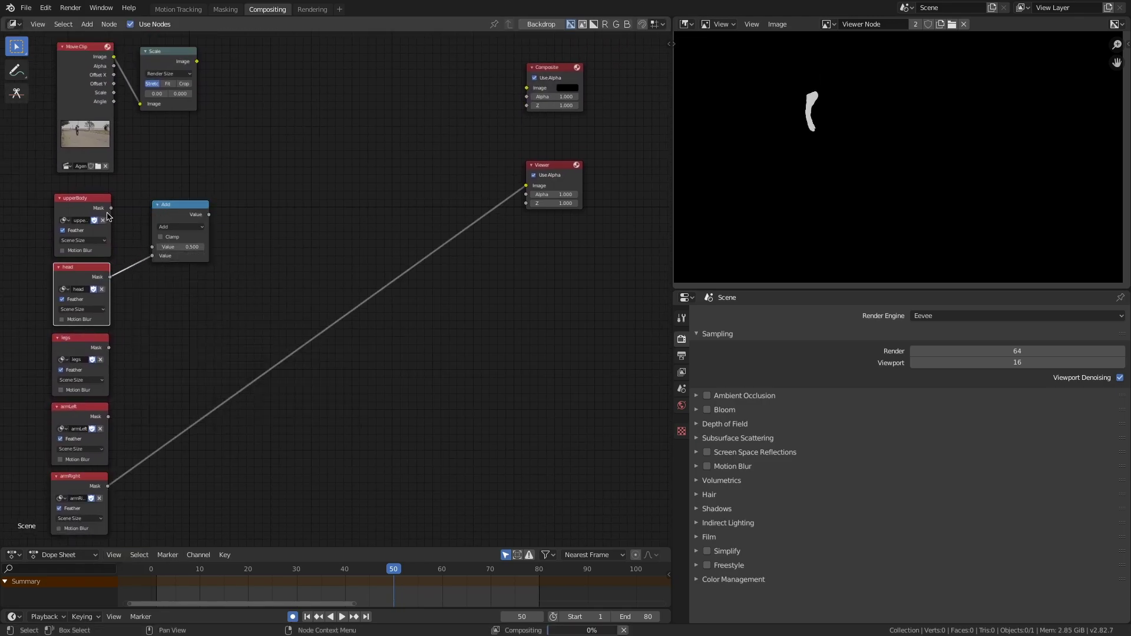
{"action": "left_click_drag", "start_coordinate": [111, 208], "coordinate": [152, 246]}
Duplicate the Add node, place the copy lower down and connect the legs and armLeft masks to it
{"action": "left_click", "coordinate": [182, 206]}
{"action": "key", "text": "shift+d"}
{"action": "left_click", "coordinate": [181, 317]}
{"action": "left_click_drag", "start_coordinate": [109, 348], "coordinate": [154, 350]}
{"action": "left_click_drag", "start_coordinate": [108, 416], "coordinate": [154, 358]}
{"action": "left_click_drag", "start_coordinate": [184, 319], "coordinate": [178, 345]}
Duplicate the Add node again and use the copy to combine the legs and armLeft sum with the armRight mask
{"action": "key", "text": "shift+d"}
{"action": "left_click", "coordinate": [270, 410]}
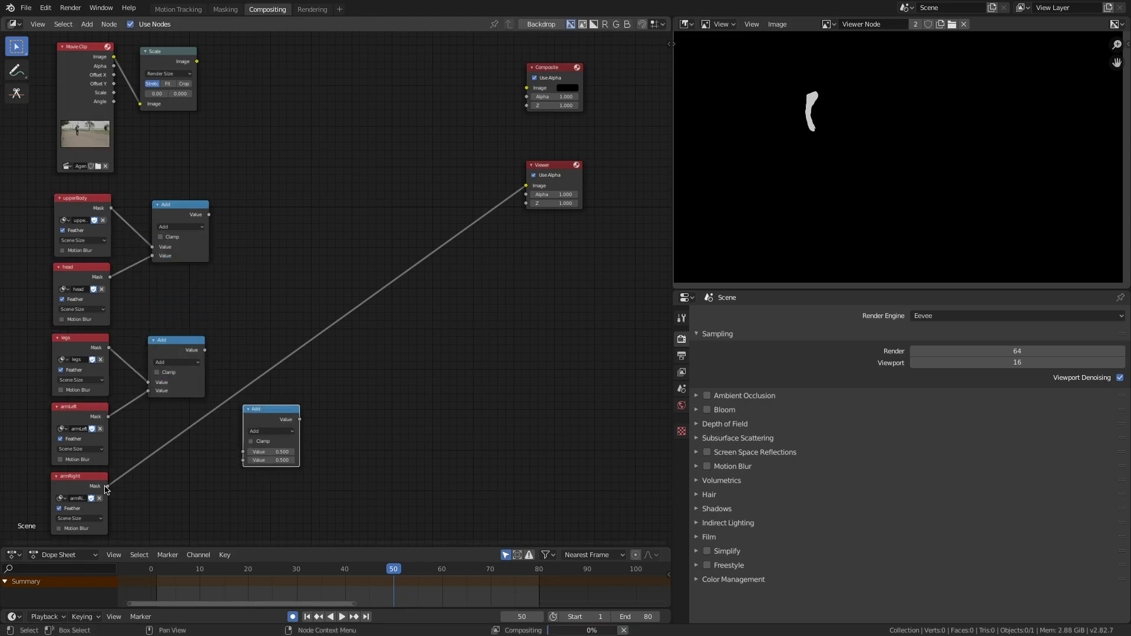
{"action": "left_click_drag", "start_coordinate": [250, 458], "coordinate": [249, 459]}
{"action": "left_click_drag", "start_coordinate": [205, 350], "coordinate": [246, 450]}
{"action": "left_click_drag", "start_coordinate": [266, 411], "coordinate": [273, 391]}
{"action": "left_click_drag", "start_coordinate": [275, 391], "coordinate": [263, 393]}
Place another Add node before the Viewer, connect both mask sums to it, and tidy the lower Add nodes
{"action": "key", "text": "shift+d"}
{"action": "left_click", "coordinate": [327, 222]}
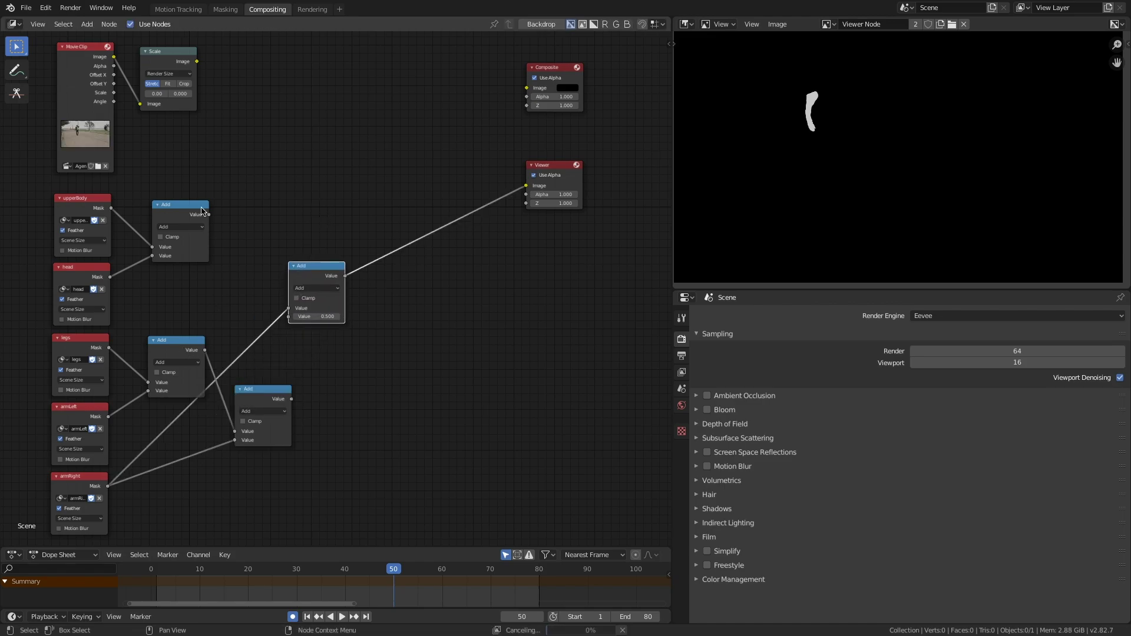
{"action": "left_click_drag", "start_coordinate": [209, 215], "coordinate": [340, 290]}
{"action": "left_click_drag", "start_coordinate": [291, 399], "coordinate": [319, 334]}
{"action": "left_click_drag", "start_coordinate": [262, 391], "coordinate": [256, 388]}
{"action": "left_click_drag", "start_coordinate": [184, 347], "coordinate": [174, 352]}
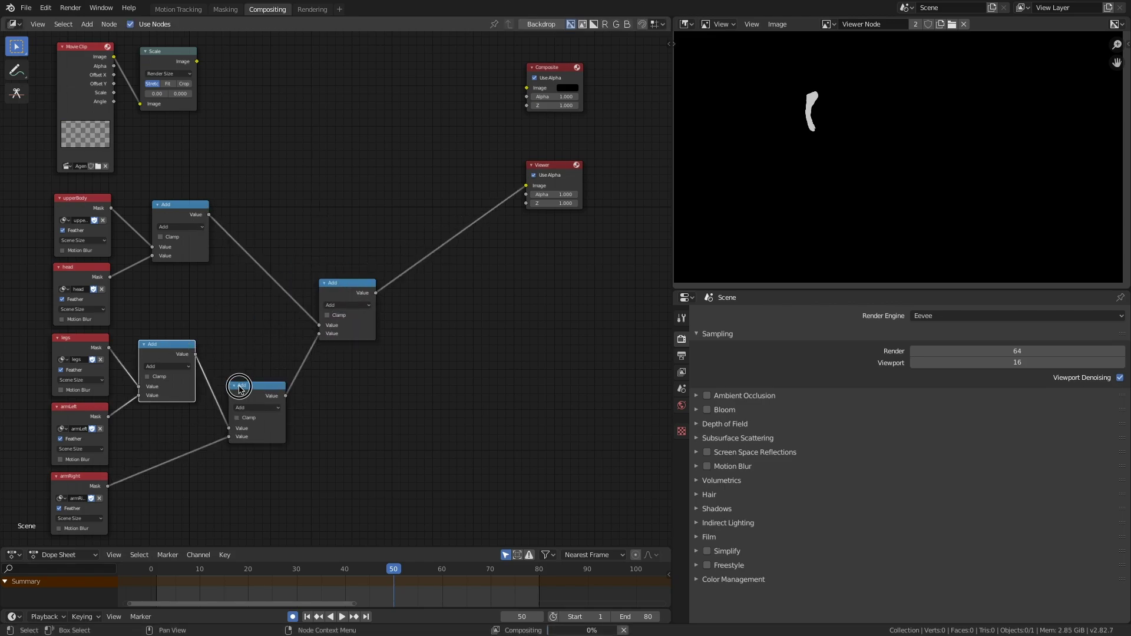
Tidy the positions of the Add nodes and enable Clamp on all four of them
{"action": "left_click_drag", "start_coordinate": [344, 289], "coordinate": [336, 297]}
{"action": "left_click_drag", "start_coordinate": [185, 210], "coordinate": [169, 215]}
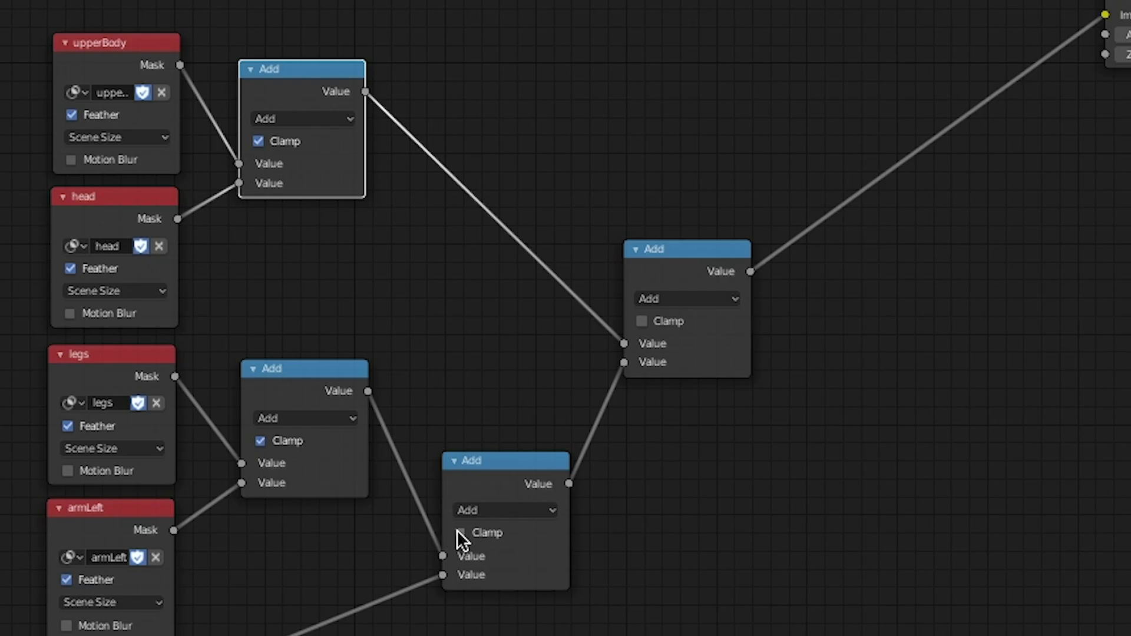
{"action": "left_click", "coordinate": [642, 321]}
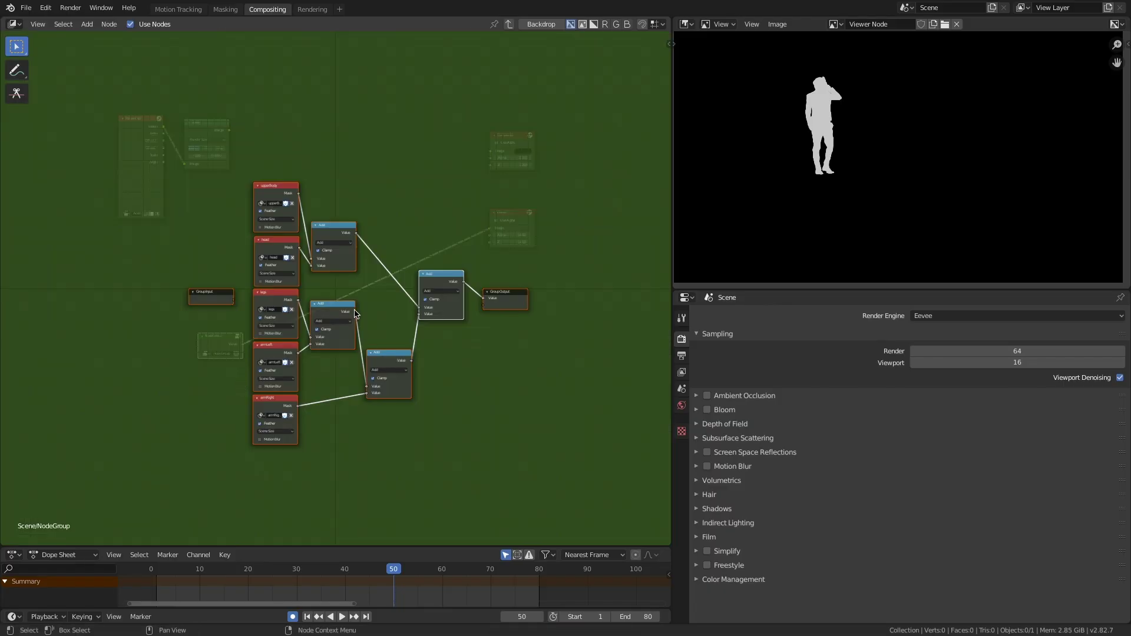
Close the mask node group, label it rotoMask and place it just below the Movie Clip node
{"action": "key", "text": "Tab"}
{"action": "key", "text": "Home"}
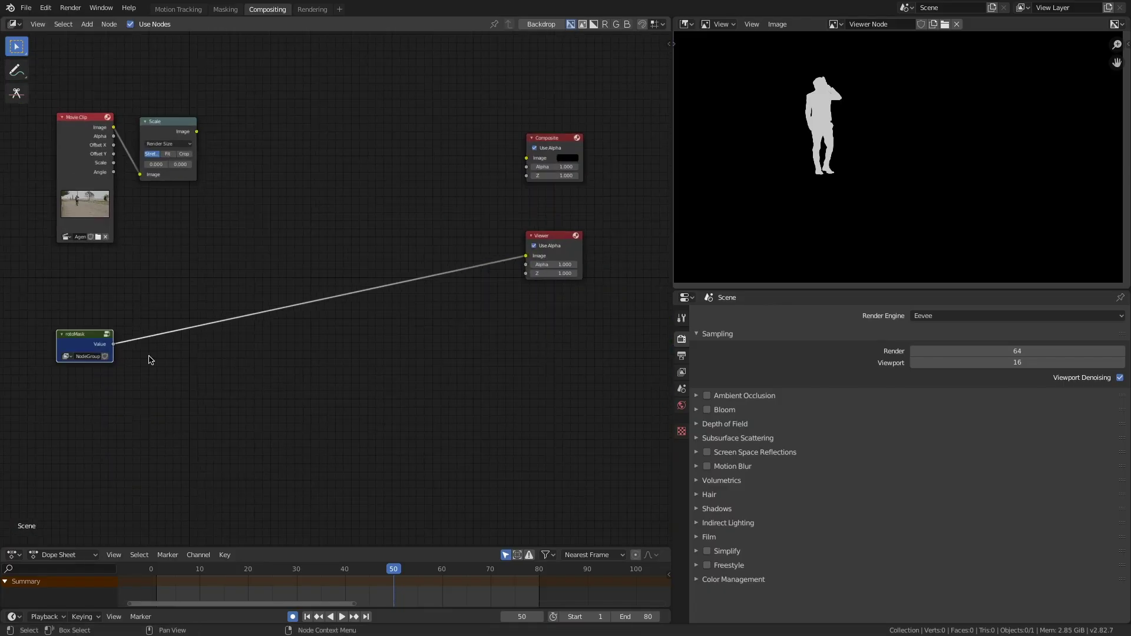
{"action": "middle_click_drag", "start_coordinate": [149, 356], "coordinate": [215, 368]}
{"action": "left_click_drag", "start_coordinate": [147, 352], "coordinate": [151, 306]}
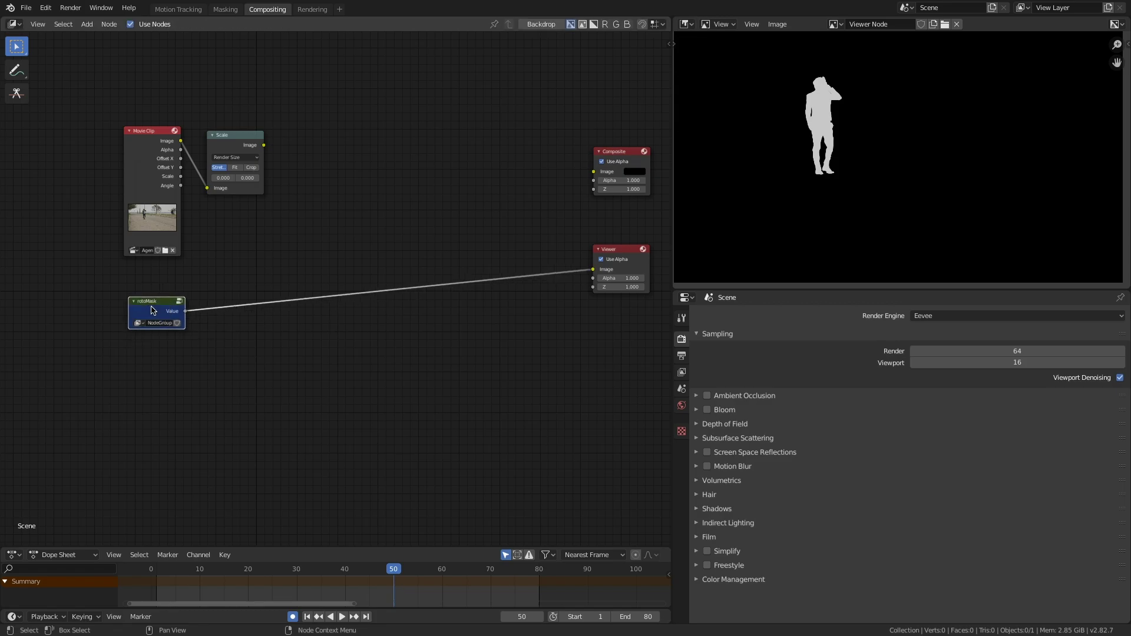
{"action": "key", "text": "Tab"}
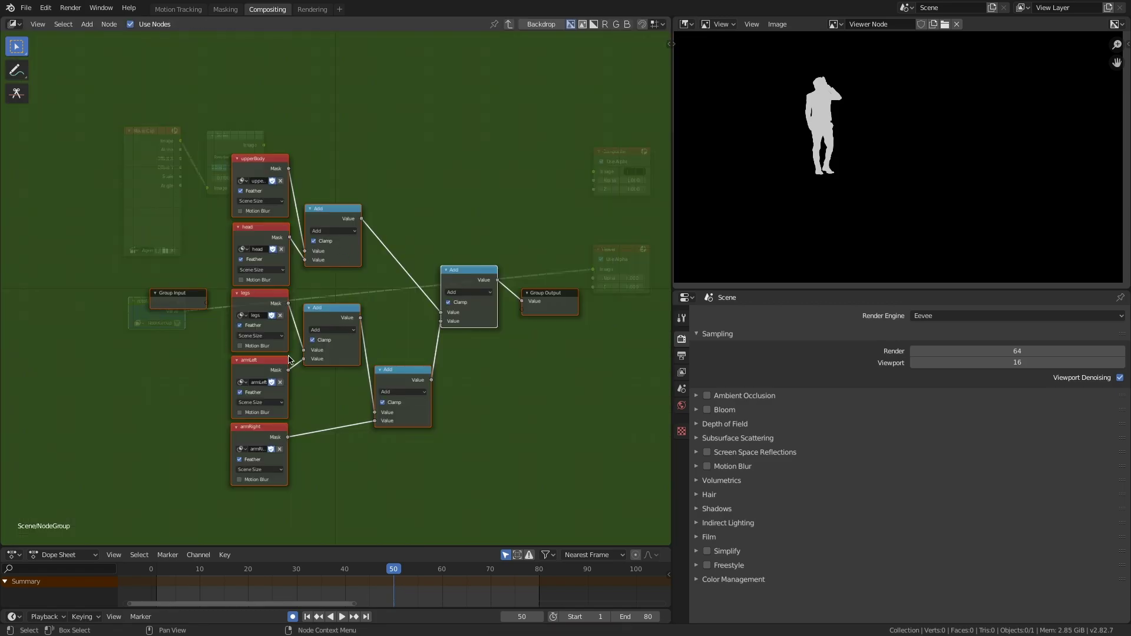
{"action": "key", "text": "Tab"}
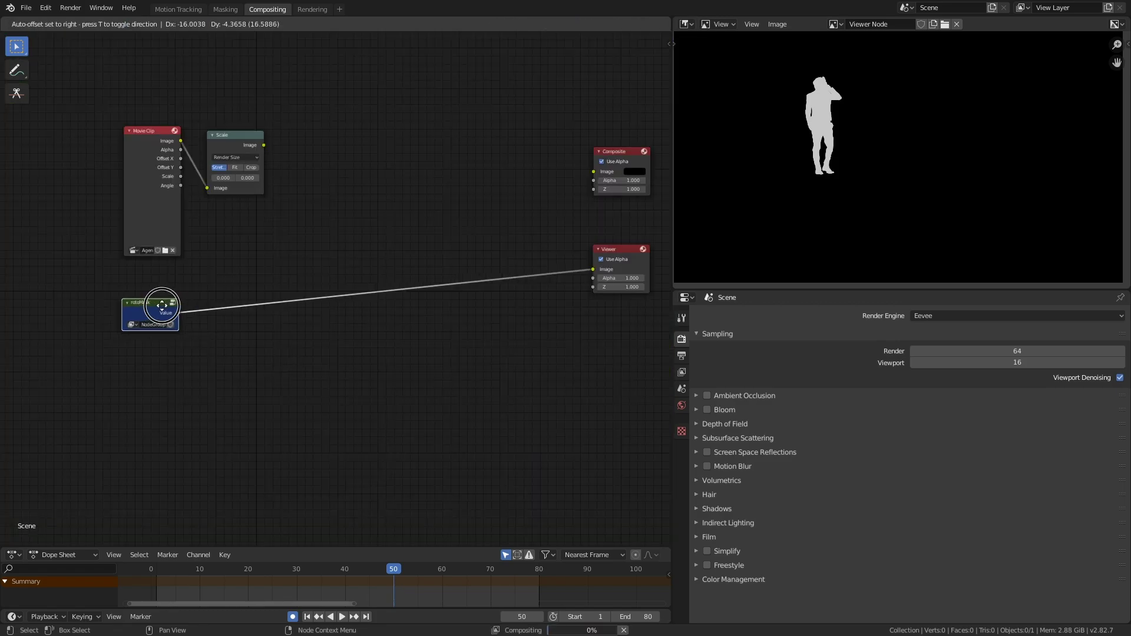
{"action": "middle_click_drag", "start_coordinate": [298, 277], "coordinate": [273, 310]}
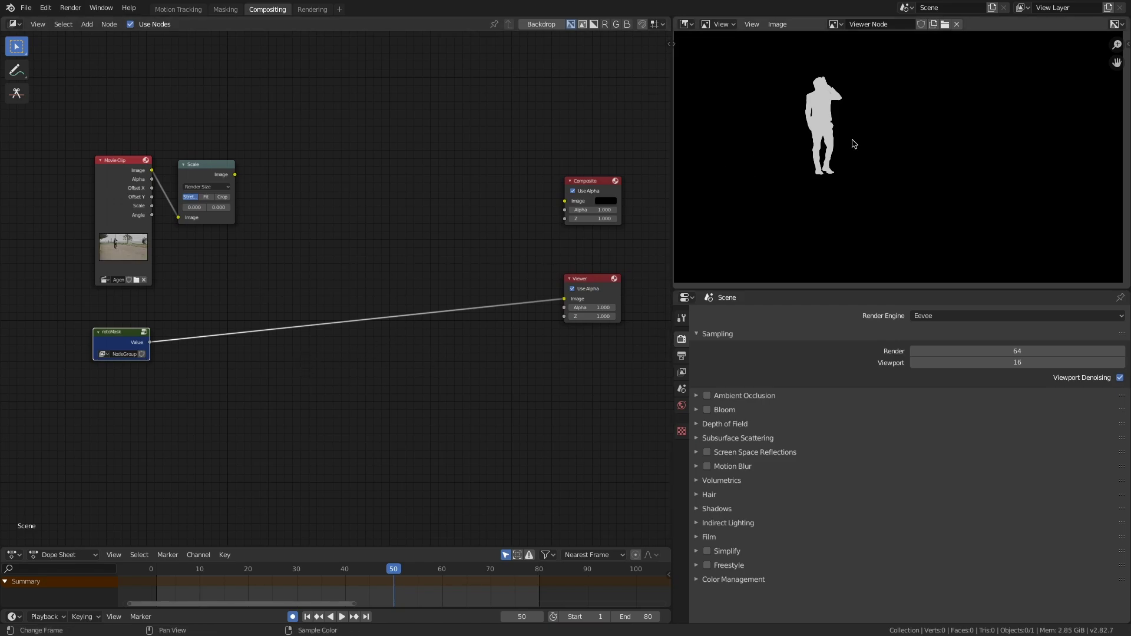
Inspect the combined matte up close and insert a Dilate/Erode node between rotoMask and the Viewer
{"action": "scroll", "coordinate": [829, 111], "scroll_direction": "up", "scroll_amount": 6}
{"action": "middle_click_drag", "start_coordinate": [829, 112], "coordinate": [985, 250]}
{"action": "scroll", "coordinate": [871, 169], "scroll_direction": "up", "scroll_amount": 3}
{"action": "middle_click_drag", "start_coordinate": [896, 177], "coordinate": [926, 274]}
{"action": "middle_click_drag", "start_coordinate": [886, 197], "coordinate": [888, 272]}
{"action": "left_click", "coordinate": [268, 310]}
{"action": "key", "text": "shift+a"}
{"action": "left_click", "coordinate": [268, 311]}
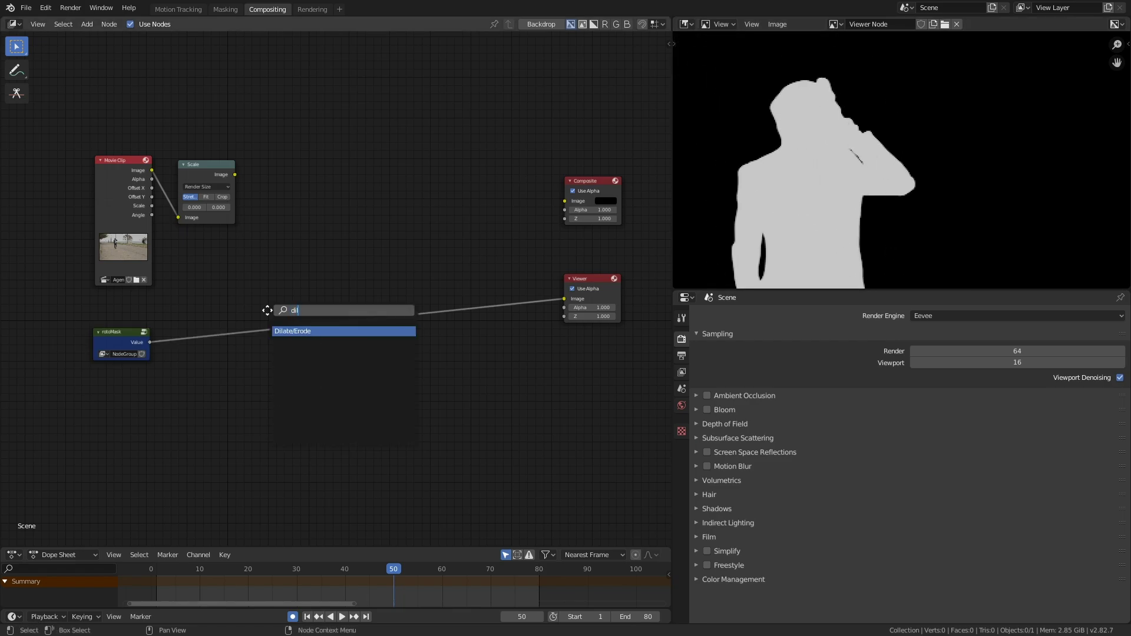
{"action": "key", "text": "Return"}
{"action": "left_click", "coordinate": [186, 313]}
Set the Dilate/Erode node to Feather mode with a distance of -3 and move it closer to rotoMask
{"action": "left_click", "coordinate": [233, 341]}
{"action": "left_click", "coordinate": [219, 374]}
{"action": "double_click", "coordinate": [209, 348]}
{"action": "type", "text": "-"}
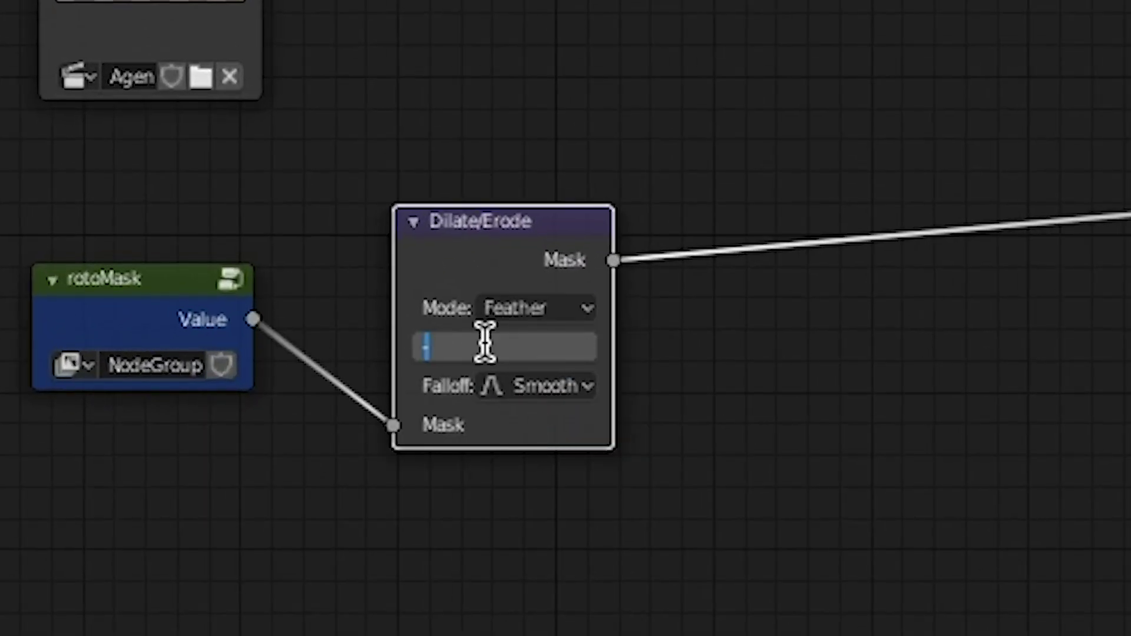
{"action": "type", "text": "-3"}
{"action": "key", "text": "Return"}
{"action": "left_click_drag", "start_coordinate": [218, 320], "coordinate": [197, 319]}
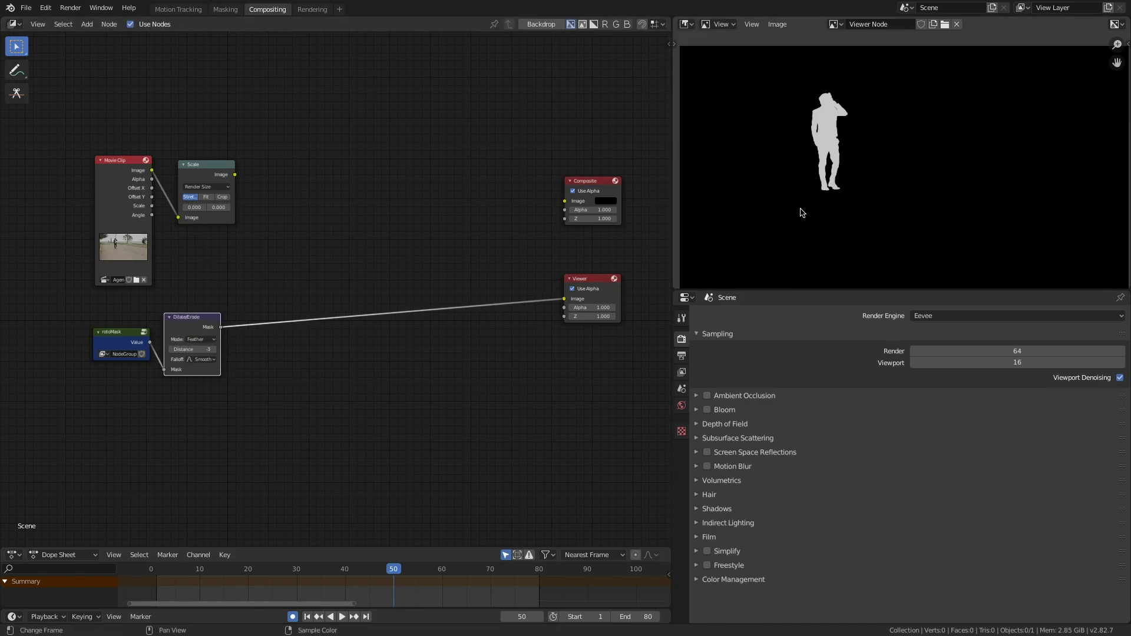
{"action": "middle_click_drag", "start_coordinate": [795, 203], "coordinate": [793, 193]}
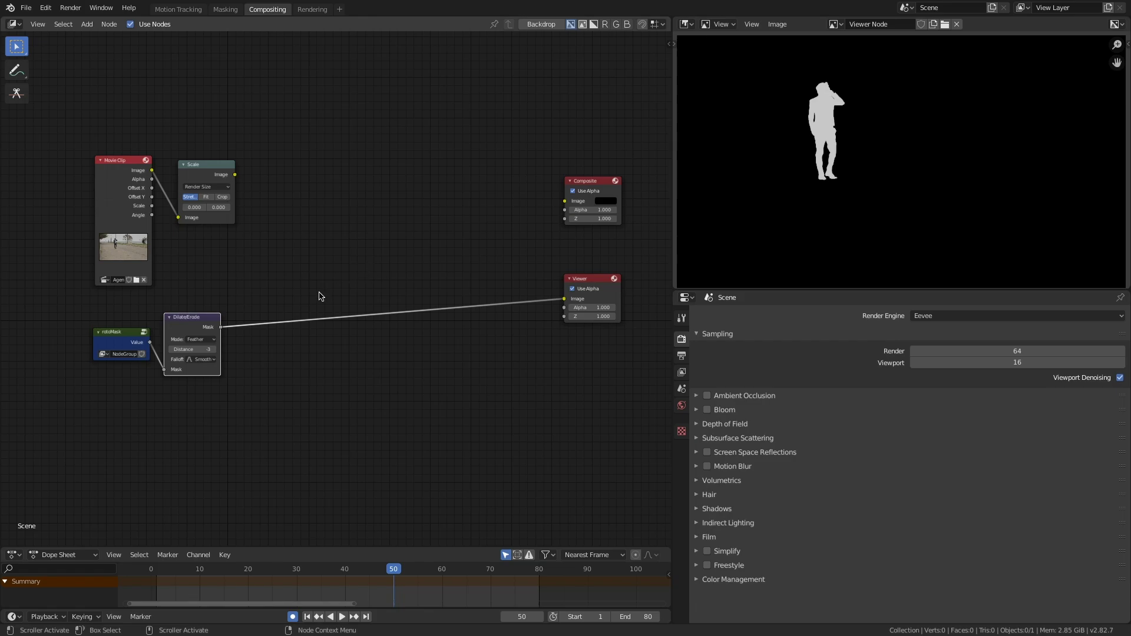
Add a Set Alpha node, connect the scaled footage and the Dilate/Erode mask to it, and preview it in the Viewer
{"action": "key", "text": "shift+a"}
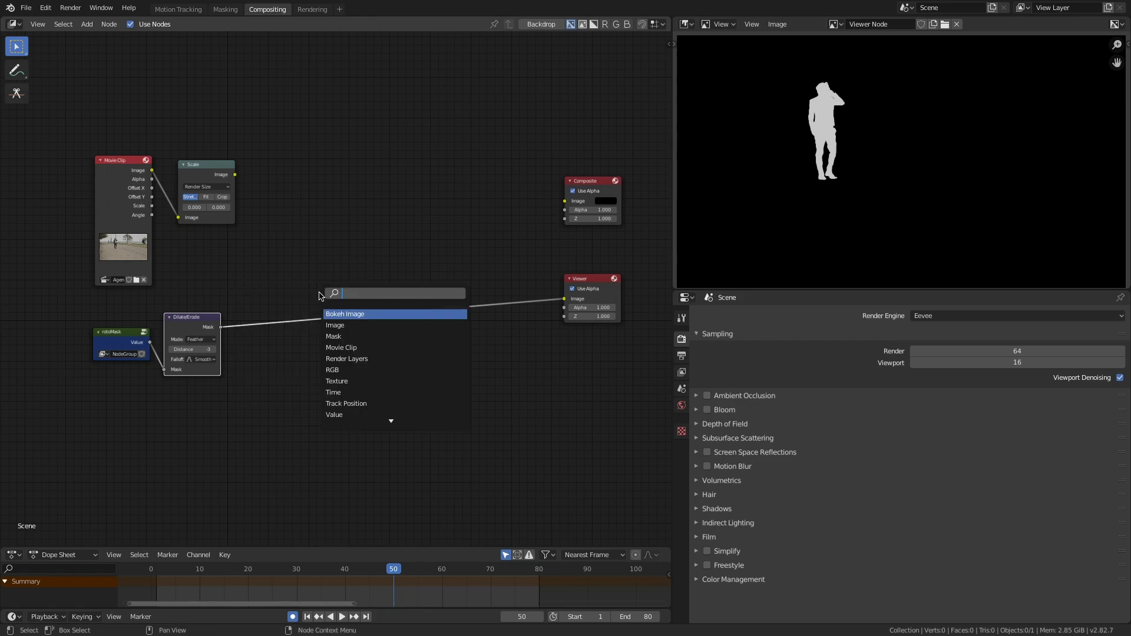
{"action": "type", "text": "se"}
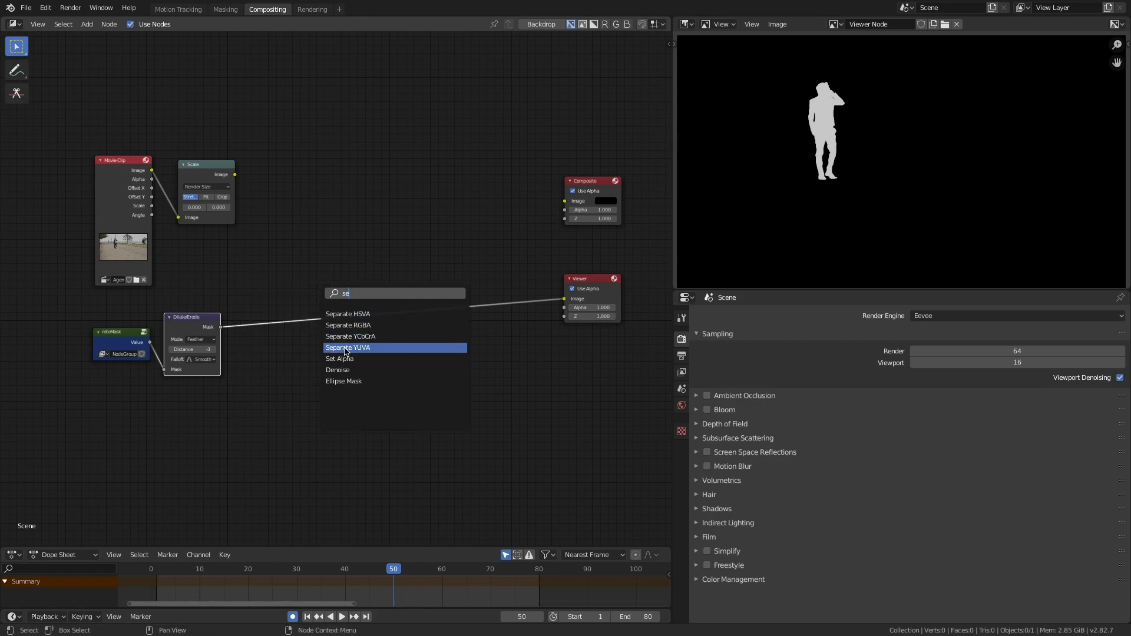
{"action": "left_click", "coordinate": [344, 359]}
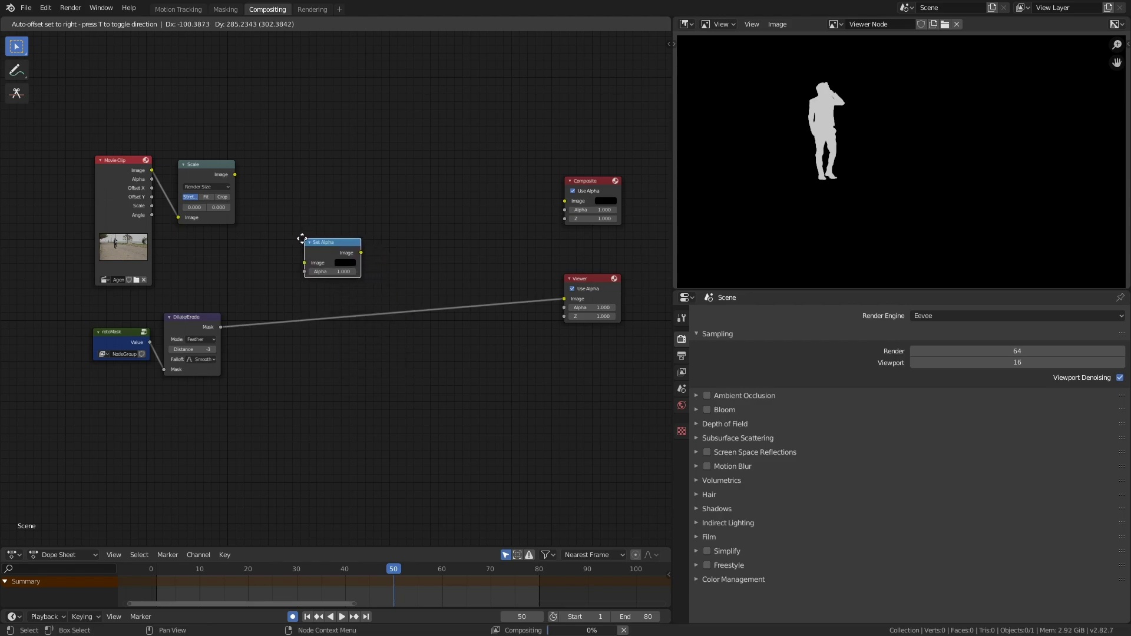
{"action": "left_click", "coordinate": [283, 241]}
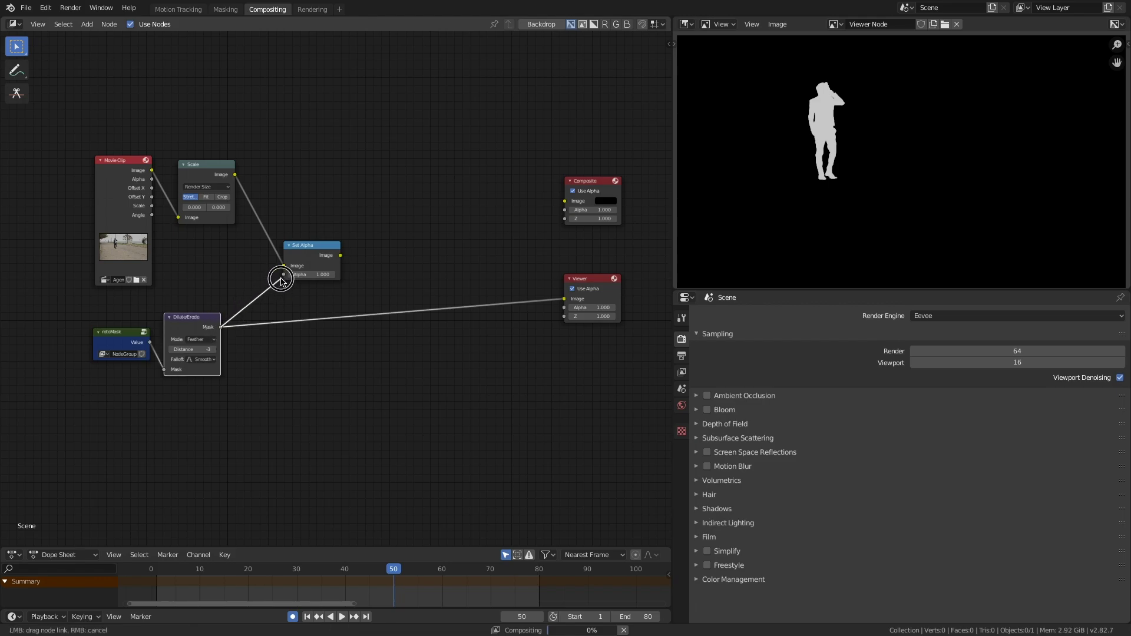
{"action": "left_click", "coordinate": [307, 254], "text": "ctrl+shift"}
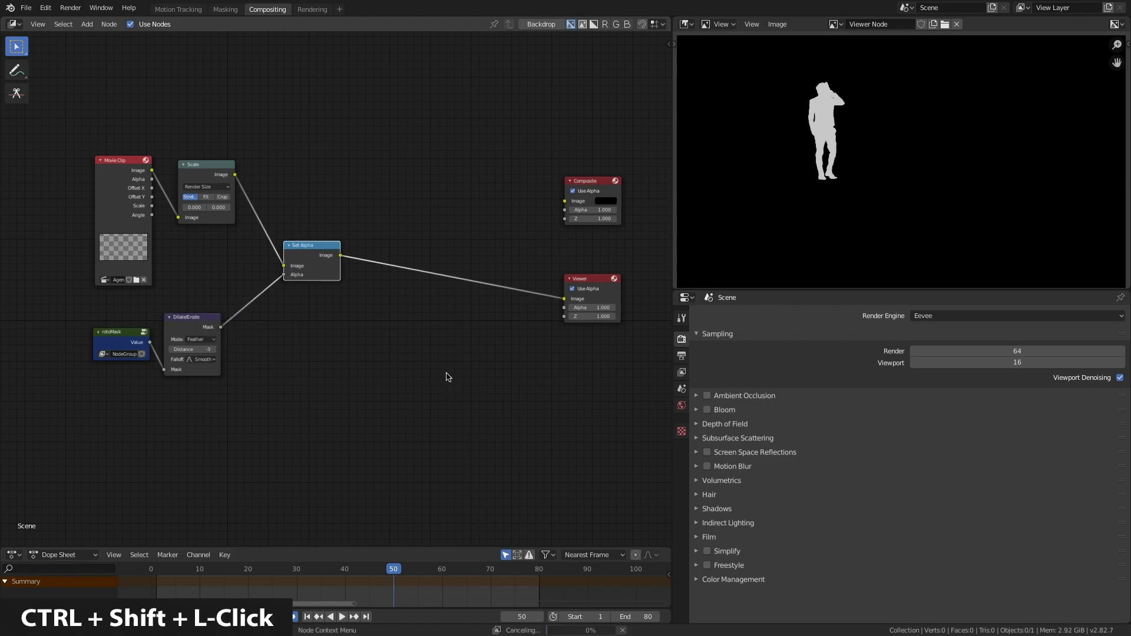
Inspect the cut-out man's edges up close and set the Dilate/Erode distance to -5
{"action": "scroll", "coordinate": [825, 172], "scroll_direction": "up", "scroll_amount": 5}
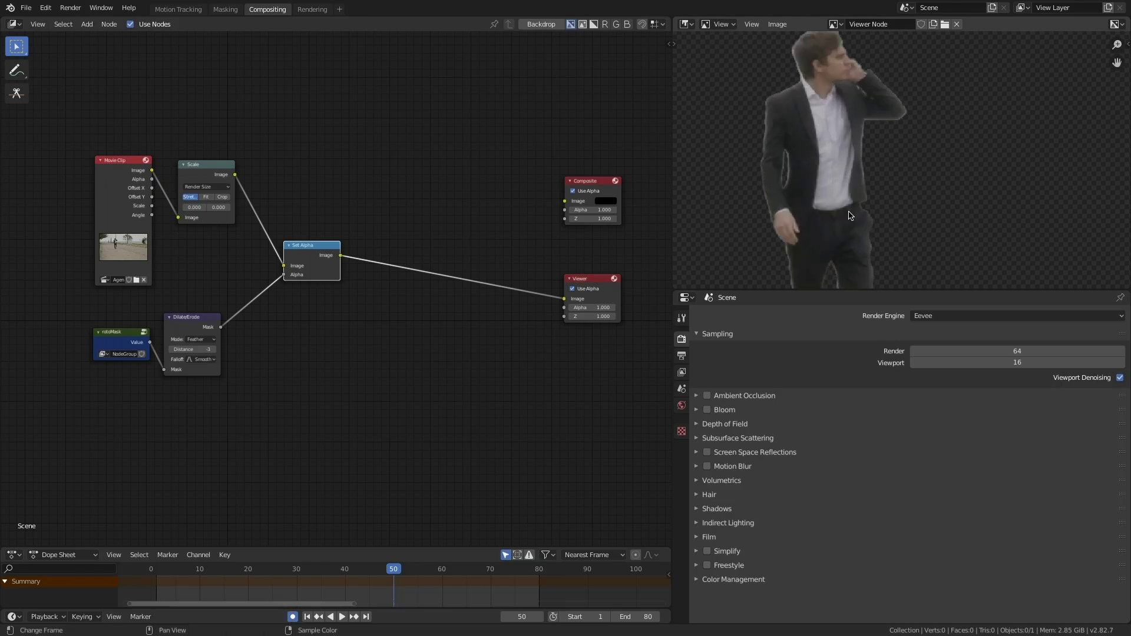
{"action": "middle_click_drag", "start_coordinate": [835, 185], "coordinate": [848, 217]}
{"action": "scroll", "coordinate": [167, 361], "scroll_direction": "up", "scroll_amount": 4}
{"action": "left_click", "coordinate": [145, 359]}
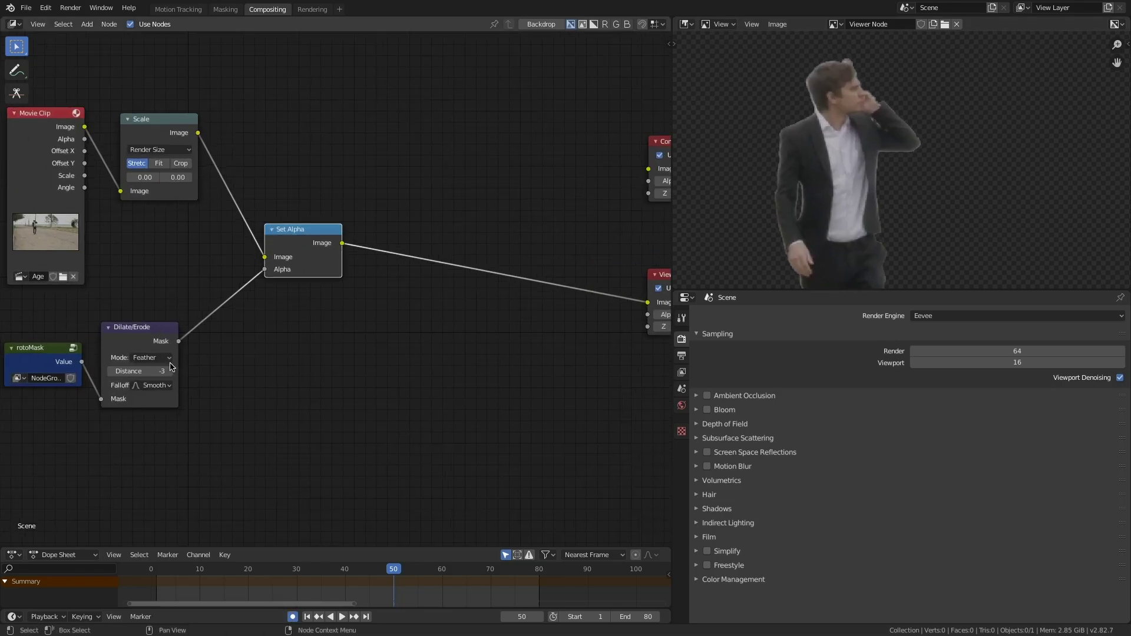
{"action": "left_click_drag", "start_coordinate": [154, 372], "coordinate": [144, 372]}
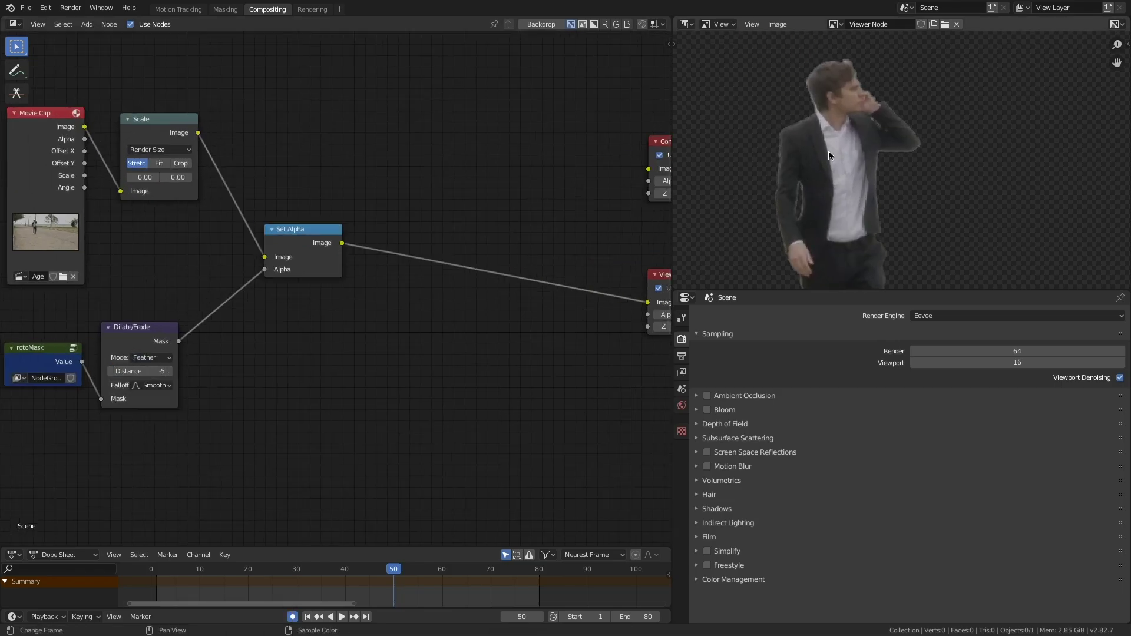
Insert a Gaussian Blur node between Dilate/Erode and Set Alpha with X and Y set to 1
{"action": "key", "text": "shift+a"}
{"action": "left_click", "coordinate": [213, 364]}
{"action": "type", "text": "blur"}
{"action": "key", "text": "Return"}
{"action": "left_click", "coordinate": [231, 302]}
{"action": "type", "text": "2"}
{"action": "left_click_drag", "start_coordinate": [278, 309], "coordinate": [247, 305]}
Add a Movie Clip node with the bgPlate background below rotoMask and preview it in the Viewer
{"action": "scroll", "coordinate": [831, 198], "scroll_direction": "down", "scroll_amount": 5}
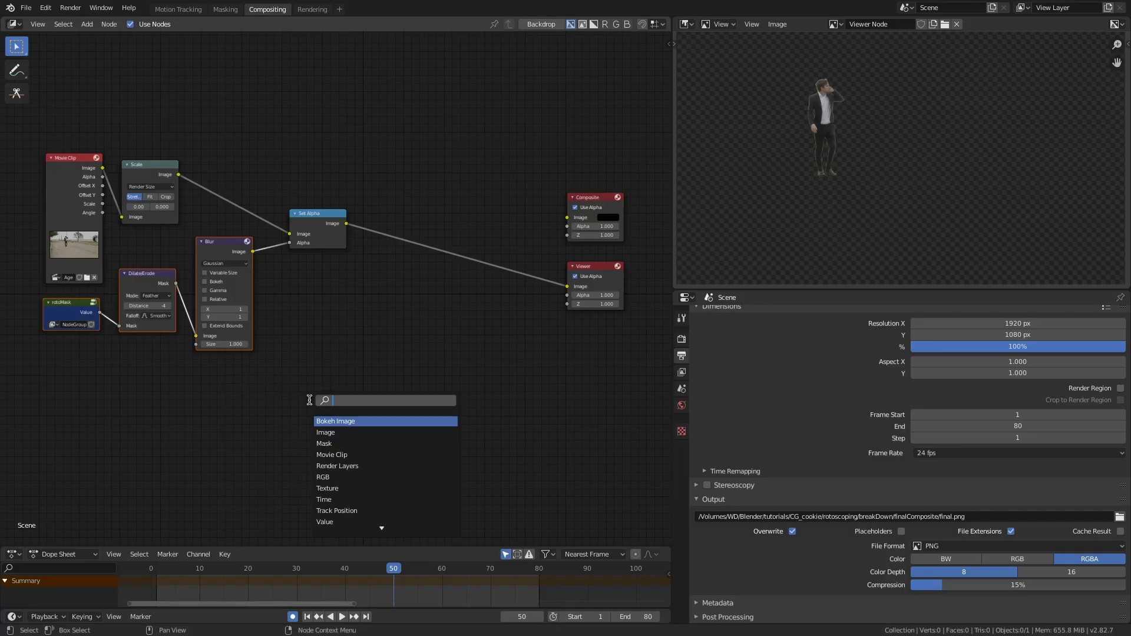
{"action": "key", "text": "Return"}
{"action": "left_click", "coordinate": [42, 405]}
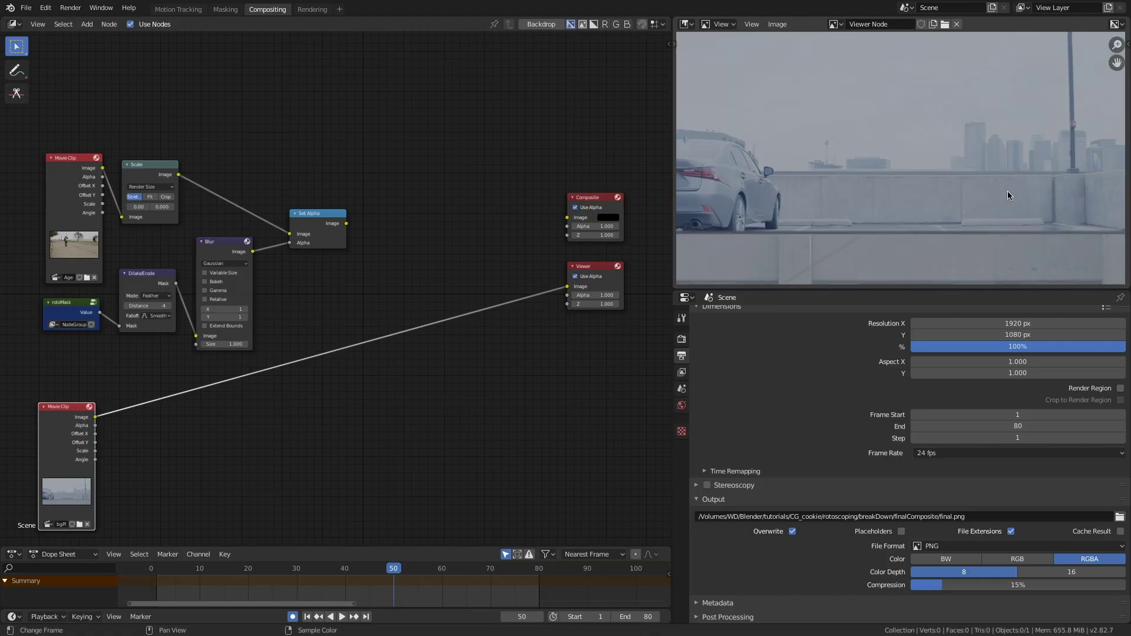
Insert an Alpha Over node before the Viewer, combine the background clip with the Set Alpha output, and enable Convert Premul
{"action": "key", "text": "shift+a"}
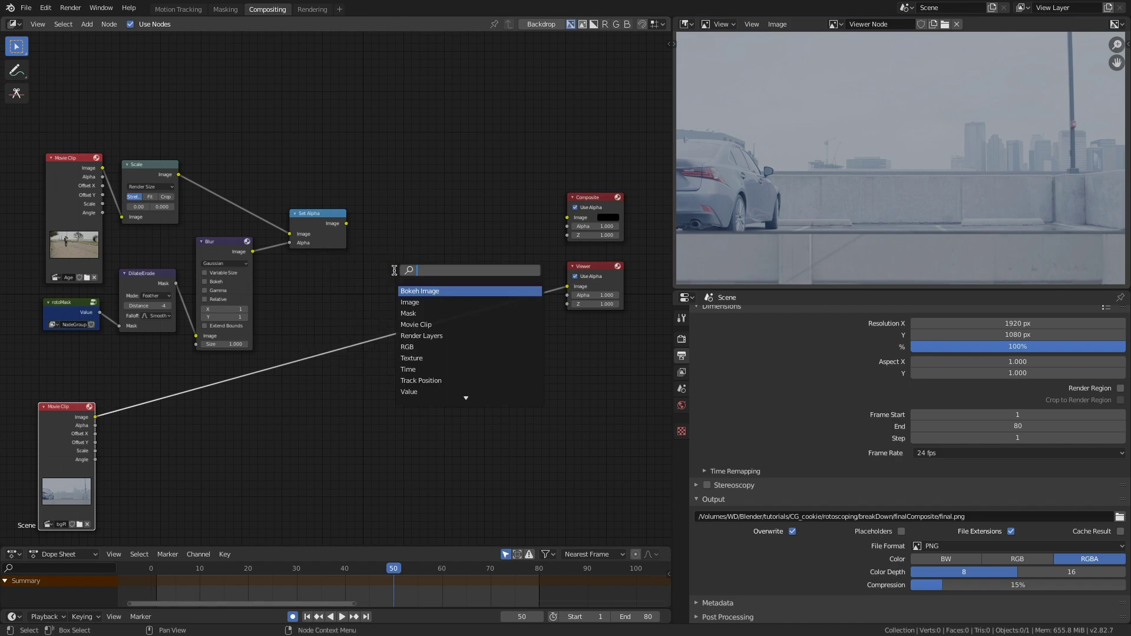
{"action": "type", "text": "al"}
{"action": "key", "text": "Down"}
{"action": "key", "text": "Return"}
{"action": "left_click", "coordinate": [450, 269]}
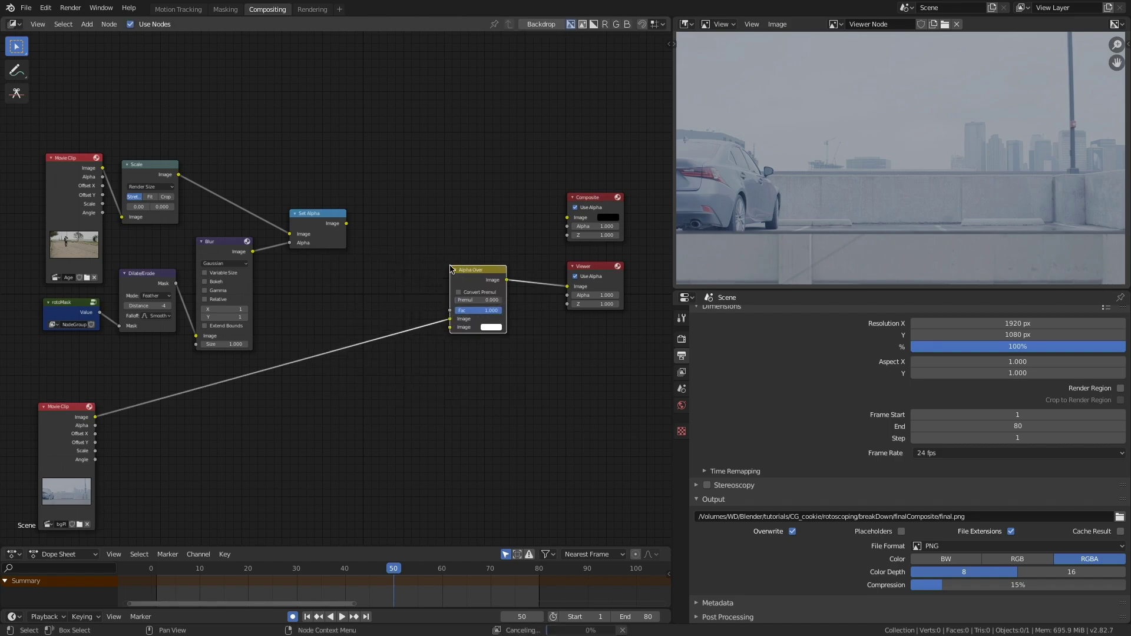
{"action": "left_click_drag", "start_coordinate": [345, 224], "coordinate": [417, 293]}
{"action": "left_click_drag", "start_coordinate": [472, 323], "coordinate": [460, 308]}
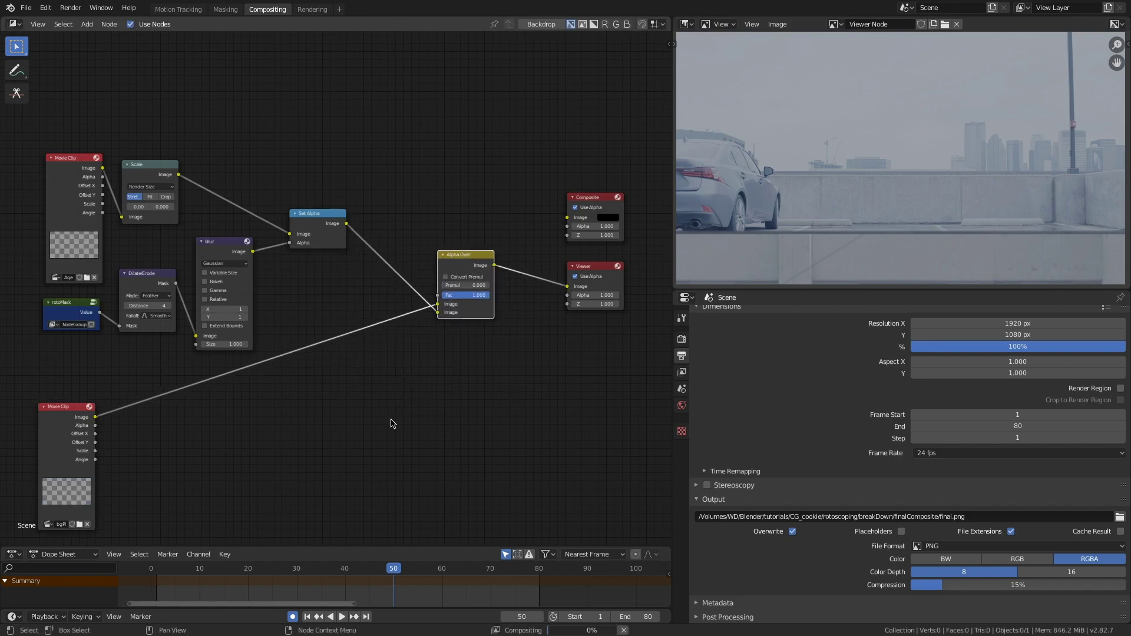
{"action": "middle_click_drag", "start_coordinate": [391, 422], "coordinate": [390, 409]}
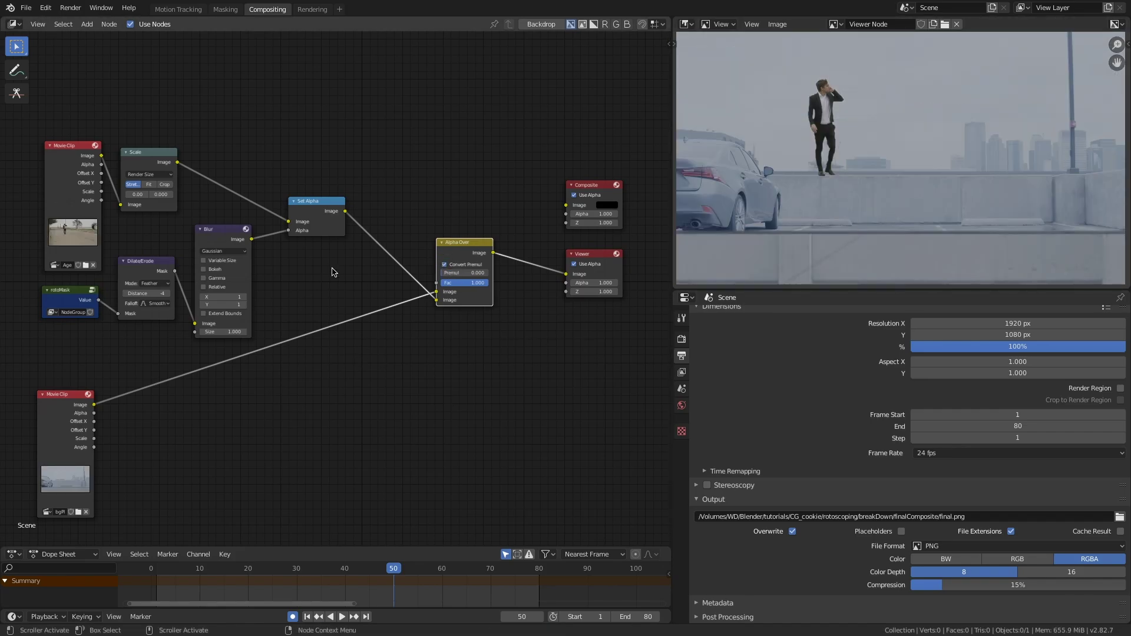
Insert a Transform node between Set Alpha and Alpha Over with X 600, Y -280 and Scale 1.185
{"action": "key", "text": "g"}
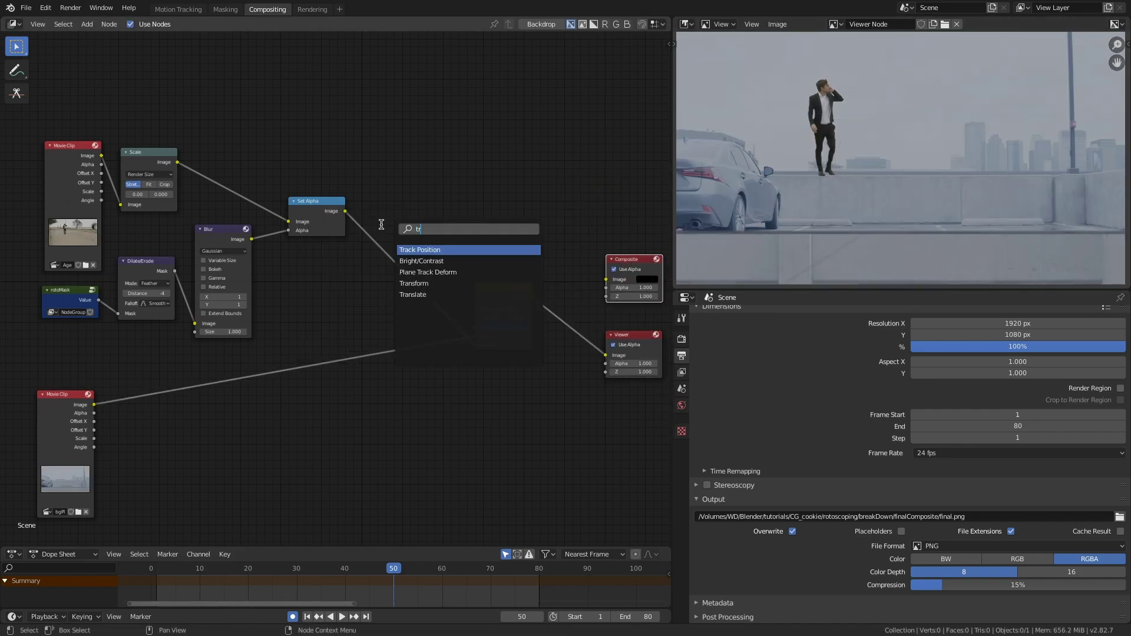
{"action": "left_click", "coordinate": [414, 283]}
{"action": "left_click", "coordinate": [401, 271]}
{"action": "double_click", "coordinate": [401, 271]}
{"action": "type", "text": "-300"}
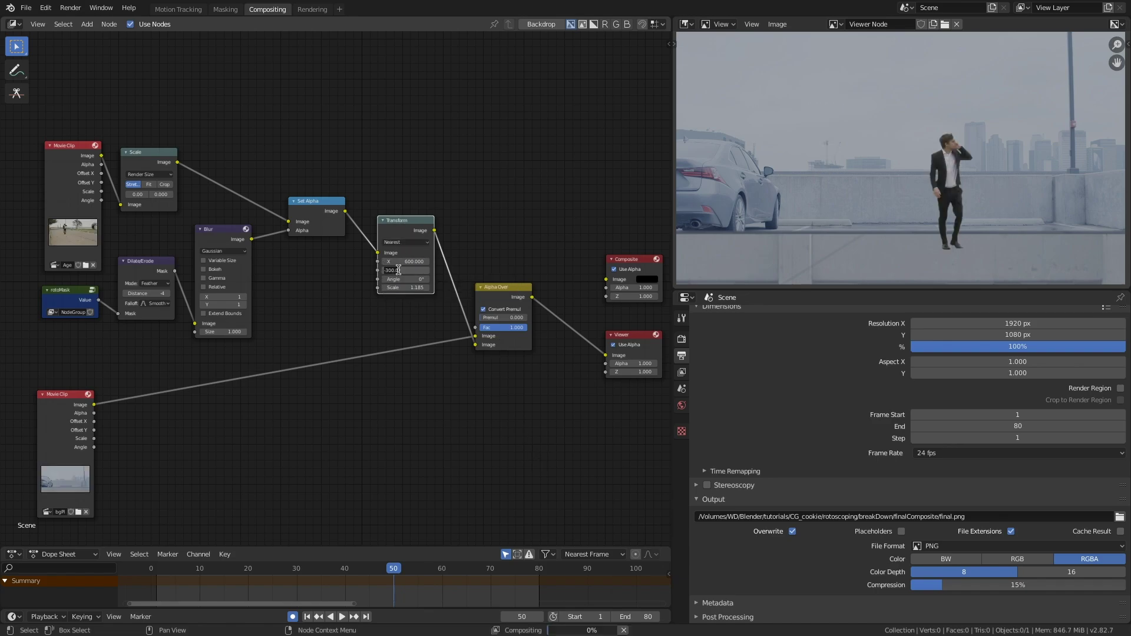
{"action": "type", "text": "-280"}
{"action": "key", "text": "Return"}
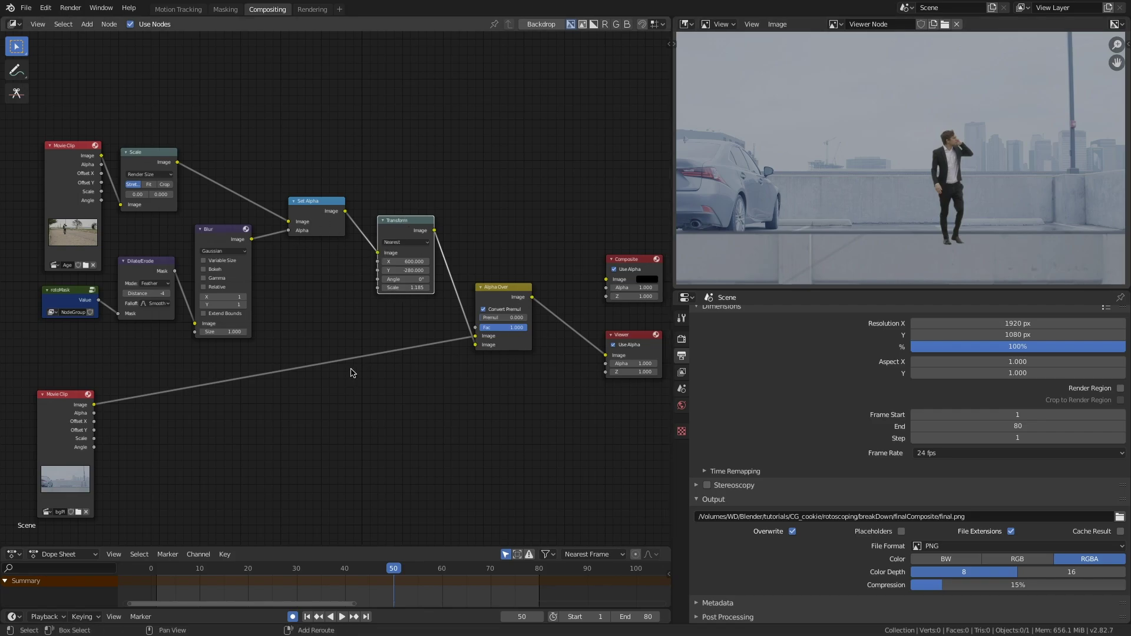
Switch to the Masking workspace and create a mask named wall on bgPlate.jpg
{"action": "left_click", "coordinate": [225, 9]}
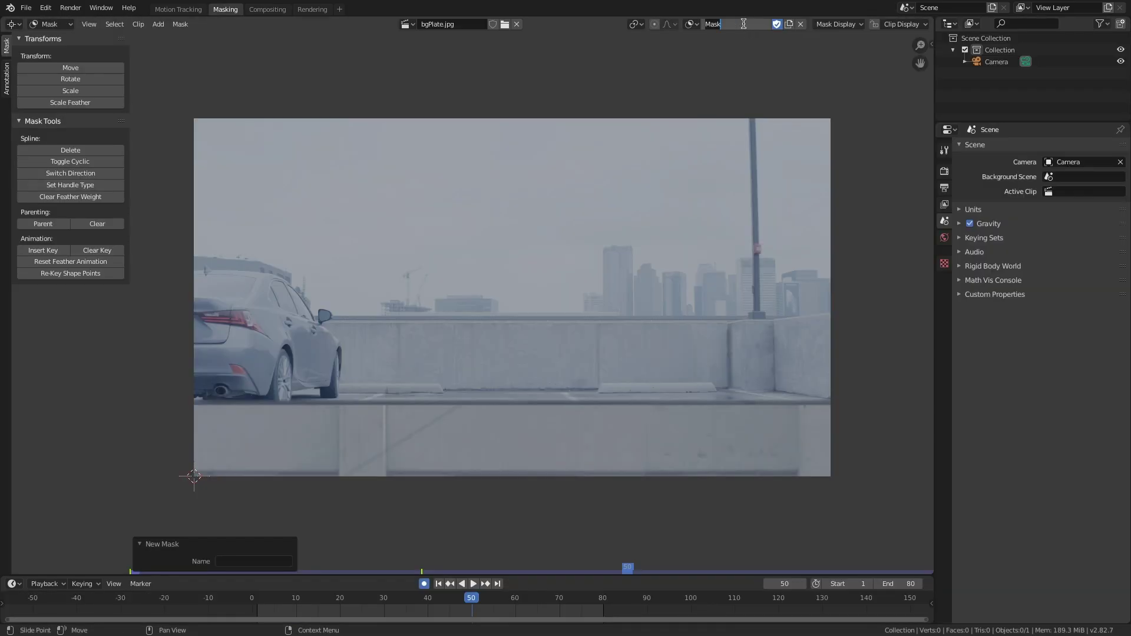
{"action": "type", "text": "l"}
{"action": "key", "text": "Return"}
Add a square mask shape, move it over the foreground wall and scale it to roughly the width of the image
{"action": "left_click", "coordinate": [158, 25]}
{"action": "left_click", "coordinate": [169, 49]}
{"action": "key", "text": "s"}
{"action": "key", "text": "x"}
{"action": "left_click", "coordinate": [187, 447]}
{"action": "key", "text": "g"}
{"action": "left_click", "coordinate": [502, 408]}
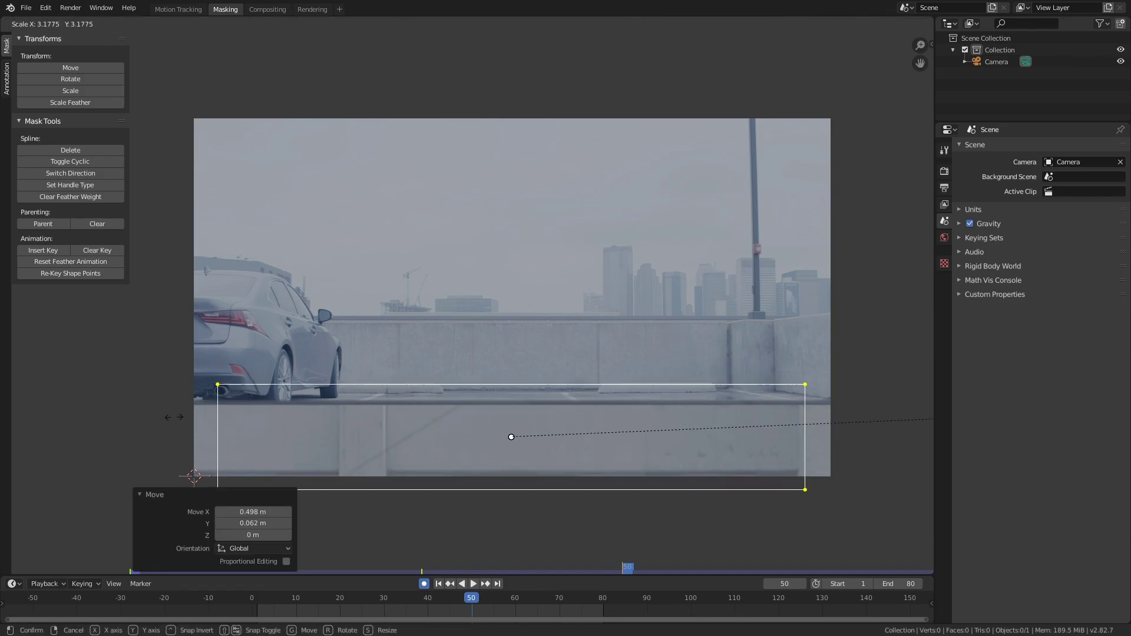
{"action": "left_click", "coordinate": [530, 430]}
Align the mask rectangle's upper edge with the top edge of the foreground wall
{"action": "scroll", "coordinate": [530, 389], "scroll_direction": "up", "scroll_amount": 7}
{"action": "key", "text": "g"}
{"action": "left_click", "coordinate": [581, 414]}
{"action": "middle_click_drag", "start_coordinate": [580, 414], "coordinate": [846, 310]}
{"action": "key", "text": "g"}
{"action": "left_click", "coordinate": [911, 328]}
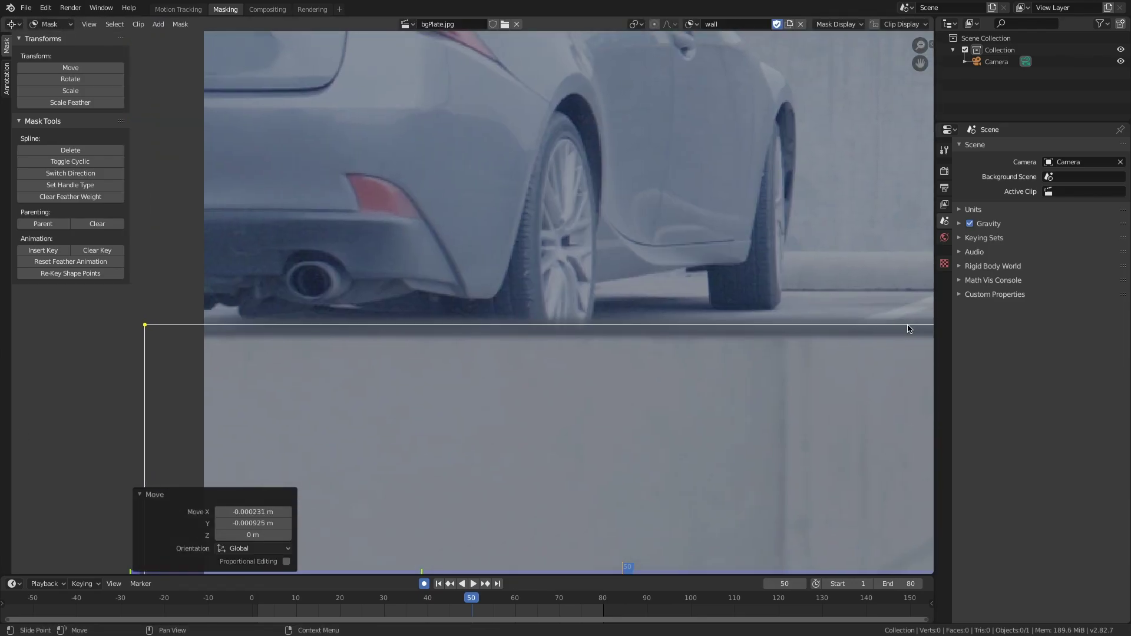
{"action": "scroll", "coordinate": [564, 414], "scroll_direction": "down", "scroll_amount": 6}
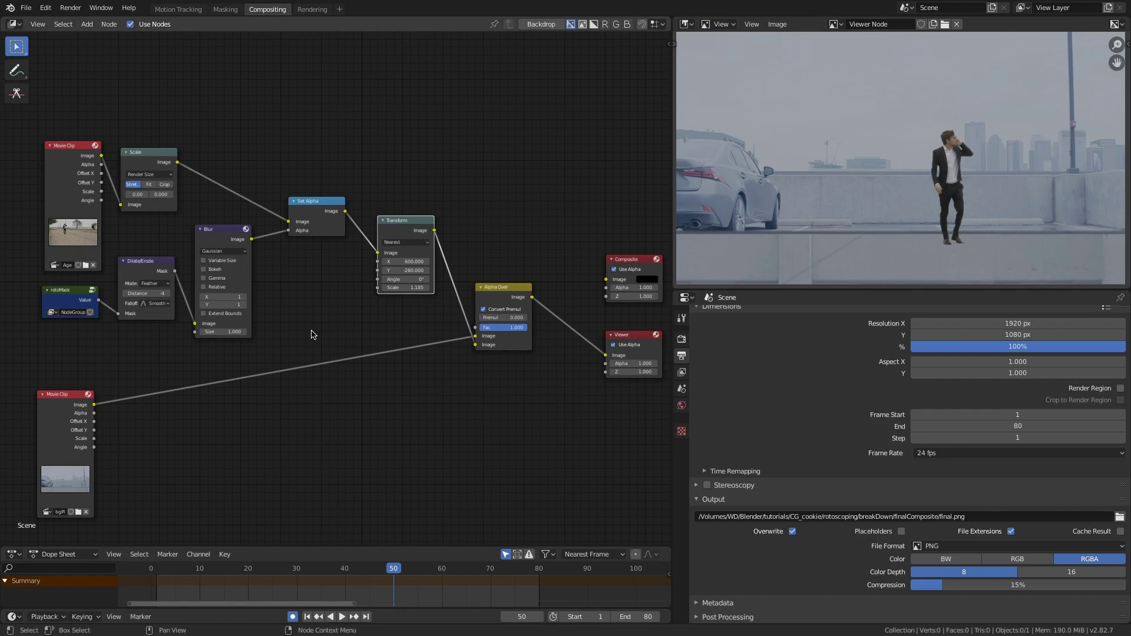
In the compositor, add a Set Alpha node and a Mask node using the wall mask beside the background Movie Clip
{"action": "key", "text": "shift+a"}
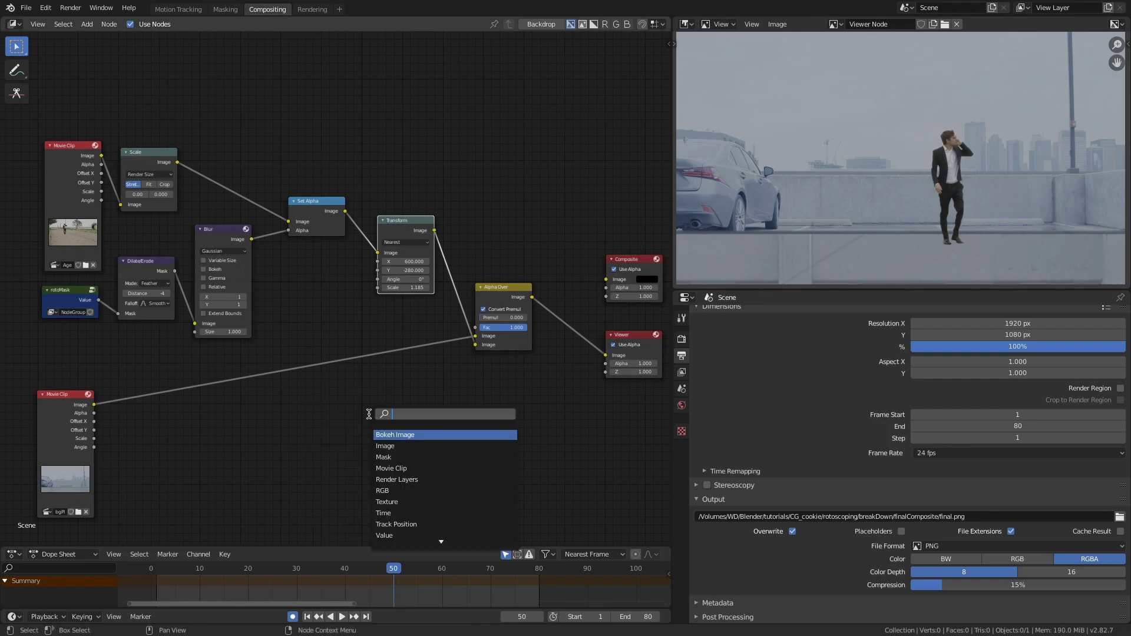
{"action": "left_click", "coordinate": [377, 430]}
{"action": "left_click", "coordinate": [211, 423]}
{"action": "middle_click_drag", "start_coordinate": [143, 424], "coordinate": [153, 351]}
{"action": "key", "text": "shift+a"}
{"action": "left_click", "coordinate": [114, 406]}
{"action": "left_click", "coordinate": [133, 431]}
{"action": "left_click", "coordinate": [158, 459]}
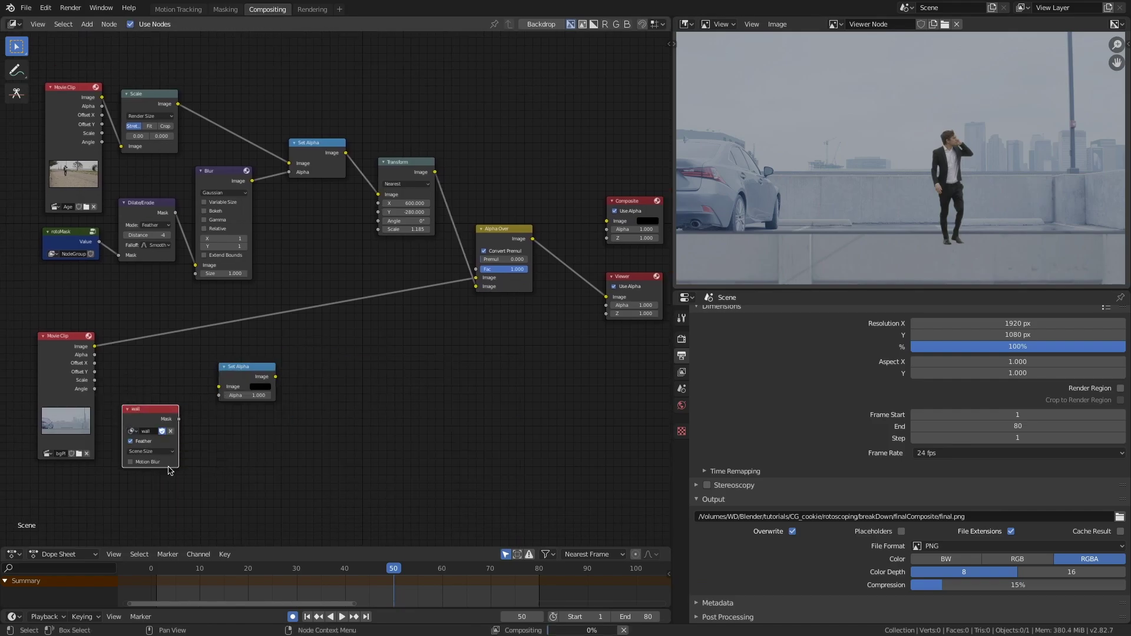
Connect the background clip and the wall mask to the new Set Alpha node and preview it in the Viewer
{"action": "left_click_drag", "start_coordinate": [178, 418], "coordinate": [219, 396]}
{"action": "left_click_drag", "start_coordinate": [94, 346], "coordinate": [215, 392]}
{"action": "left_click", "coordinate": [245, 370], "text": "ctrl+shift"}
{"action": "middle_click_drag", "start_coordinate": [544, 329], "coordinate": [530, 343]}
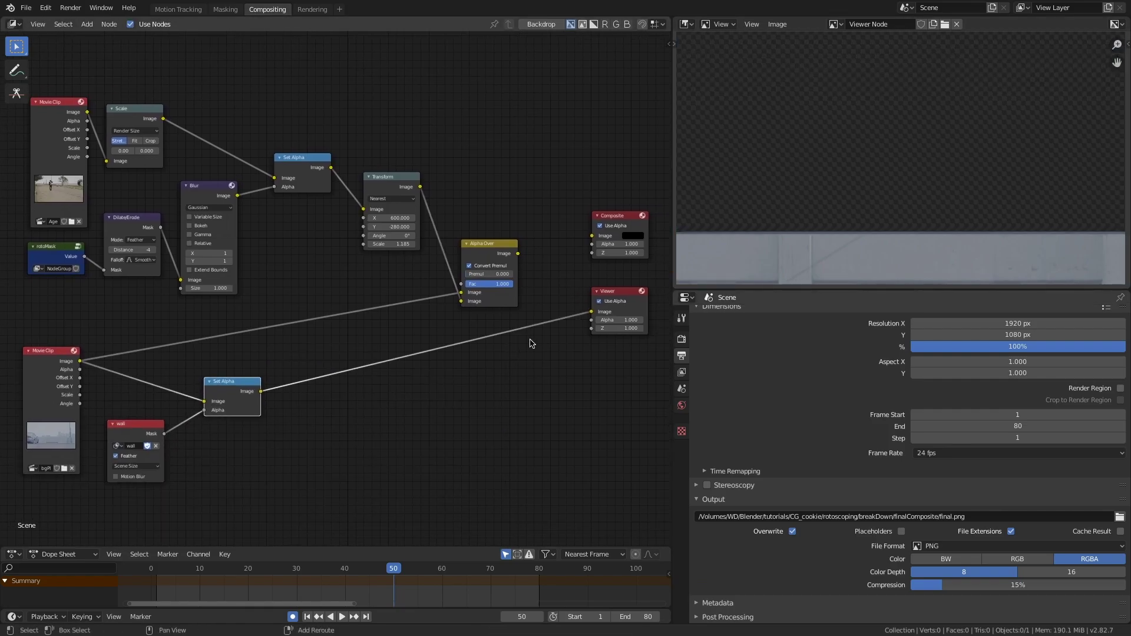
Rearrange the output nodes to make room and duplicate the Alpha Over node beside the original
{"action": "left_click_drag", "start_coordinate": [628, 291], "coordinate": [637, 340]}
{"action": "scroll", "coordinate": [645, 330], "scroll_direction": "down", "scroll_amount": 3}
{"action": "middle_click_drag", "start_coordinate": [651, 324], "coordinate": [537, 332]}
{"action": "left_click_drag", "start_coordinate": [521, 346], "coordinate": [604, 349]}
{"action": "left_click_drag", "start_coordinate": [509, 249], "coordinate": [600, 288]}
{"action": "left_click_drag", "start_coordinate": [605, 350], "coordinate": [611, 356]}
{"action": "left_click_drag", "start_coordinate": [398, 272], "coordinate": [394, 258]}
{"action": "key", "text": "shift+d"}
{"action": "left_click", "coordinate": [479, 281]}
Connect the first Alpha Over and the wall's Set Alpha to the new Alpha Over with the wall in front, and preview it in the Viewer
{"action": "left_click_drag", "start_coordinate": [219, 388], "coordinate": [459, 319]}
{"action": "left_click_drag", "start_coordinate": [418, 265], "coordinate": [459, 325]}
{"action": "left_click", "coordinate": [480, 282], "text": "ctrl+shift"}
{"action": "left_click_drag", "start_coordinate": [591, 288], "coordinate": [596, 296]}
{"action": "left_click_drag", "start_coordinate": [479, 281], "coordinate": [471, 281]}
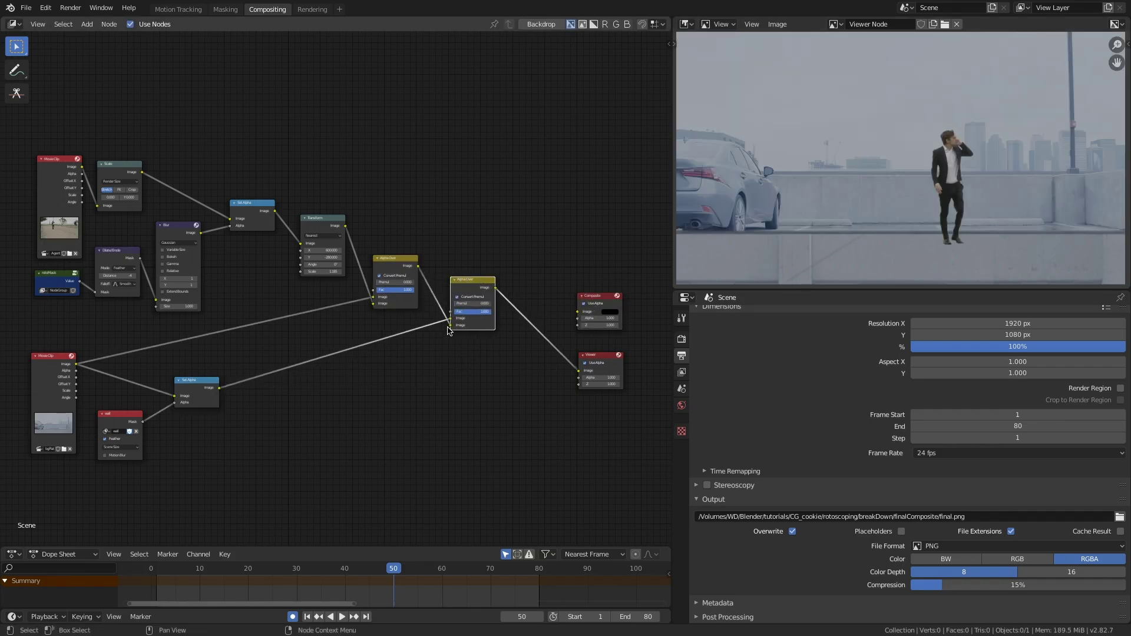
{"action": "left_click_drag", "start_coordinate": [450, 325], "coordinate": [448, 318]}
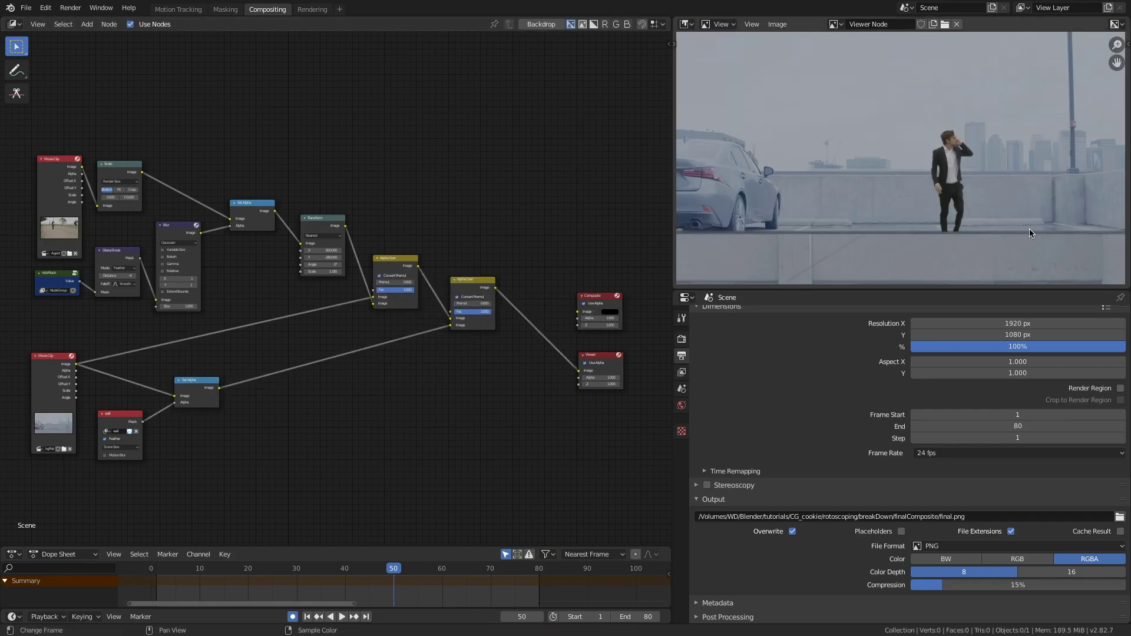
Insert a Transform node between the wall's Set Alpha and the second Alpha Over
{"action": "key", "text": "shift+a"}
{"action": "left_click", "coordinate": [259, 399]}
{"action": "type", "text": "transf"}
{"action": "key", "text": "Return"}
{"action": "left_click", "coordinate": [245, 424]}
{"action": "scroll", "coordinate": [253, 421], "scroll_direction": "up", "scroll_amount": 1}
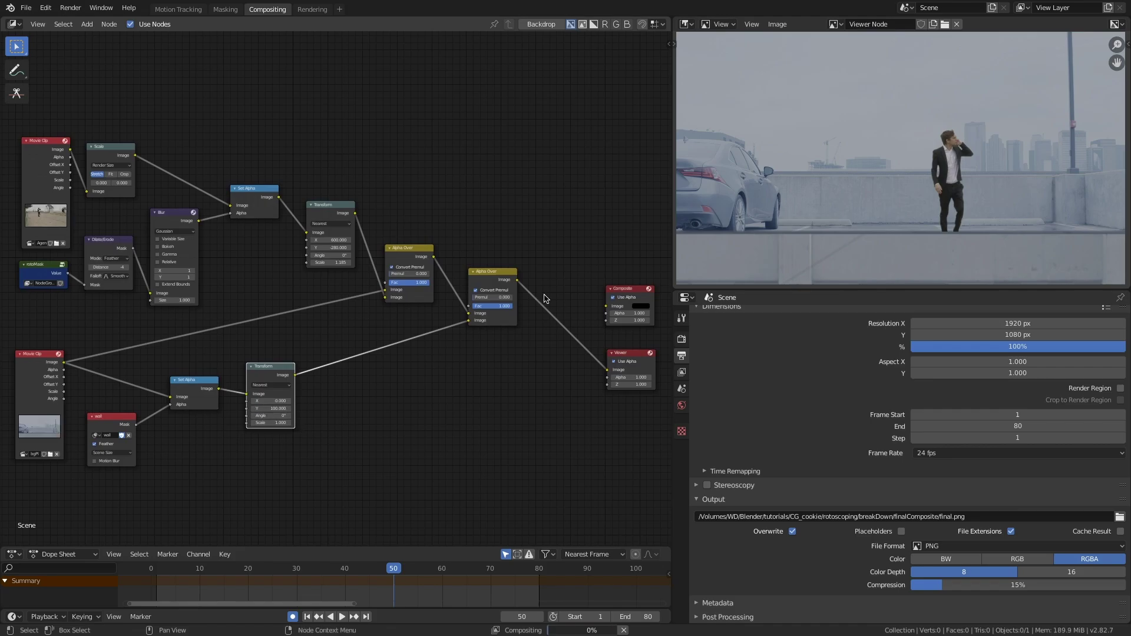
Raise and enlarge the foreground wall by setting its Transform node's Y to 420 and Scale to 1.8
{"action": "left_click", "coordinate": [270, 425]}
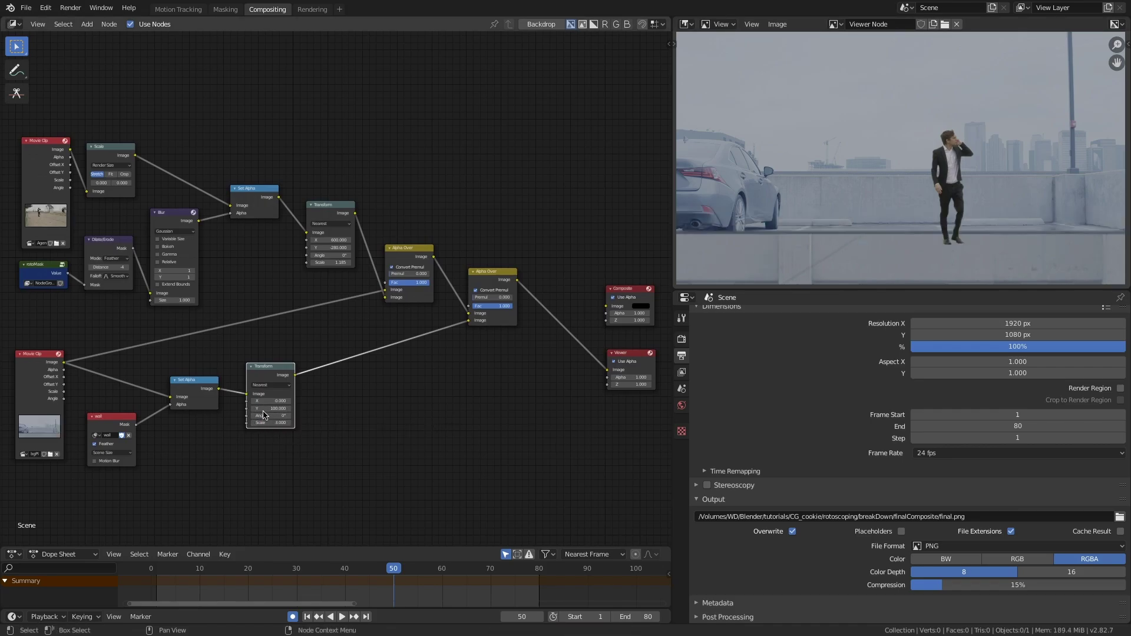
{"action": "left_click", "coordinate": [263, 411]}
{"action": "type", "text": "200"}
{"action": "key", "text": "Return"}
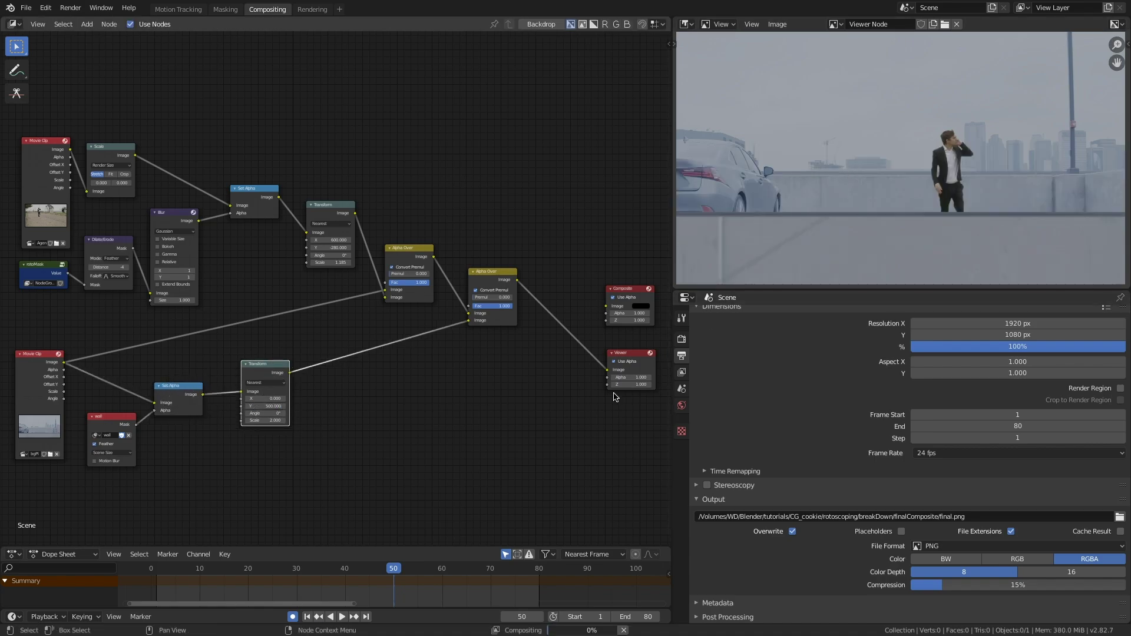
{"action": "left_click_drag", "start_coordinate": [256, 366], "coordinate": [241, 368]}
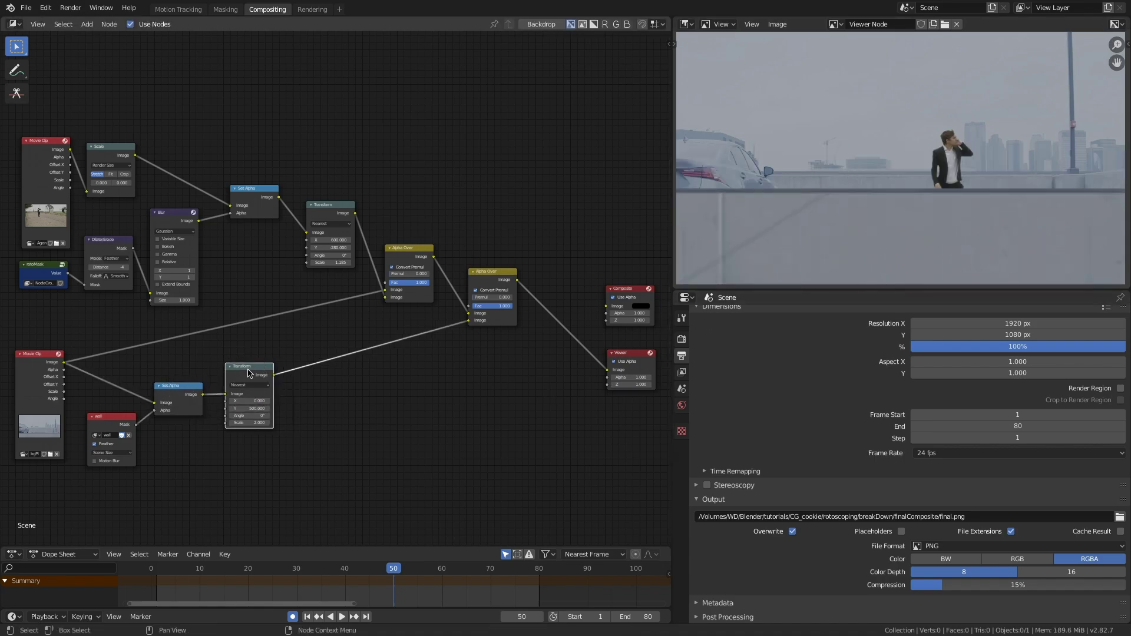
Insert a Blur node after the wall's Transform node to soften the foreground wall, and inspect the blurred edge in the preview
{"action": "key", "text": "shift+a"}
{"action": "left_click", "coordinate": [347, 416]}
{"action": "left_click", "coordinate": [245, 423]}
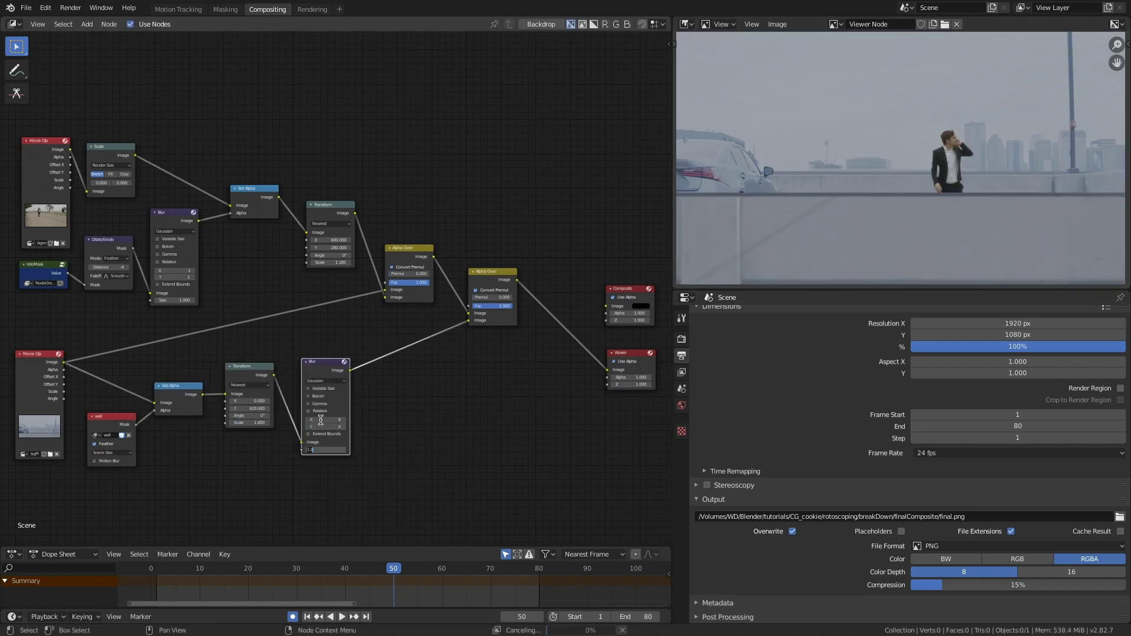
{"action": "left_click_drag", "start_coordinate": [322, 362], "coordinate": [309, 354]}
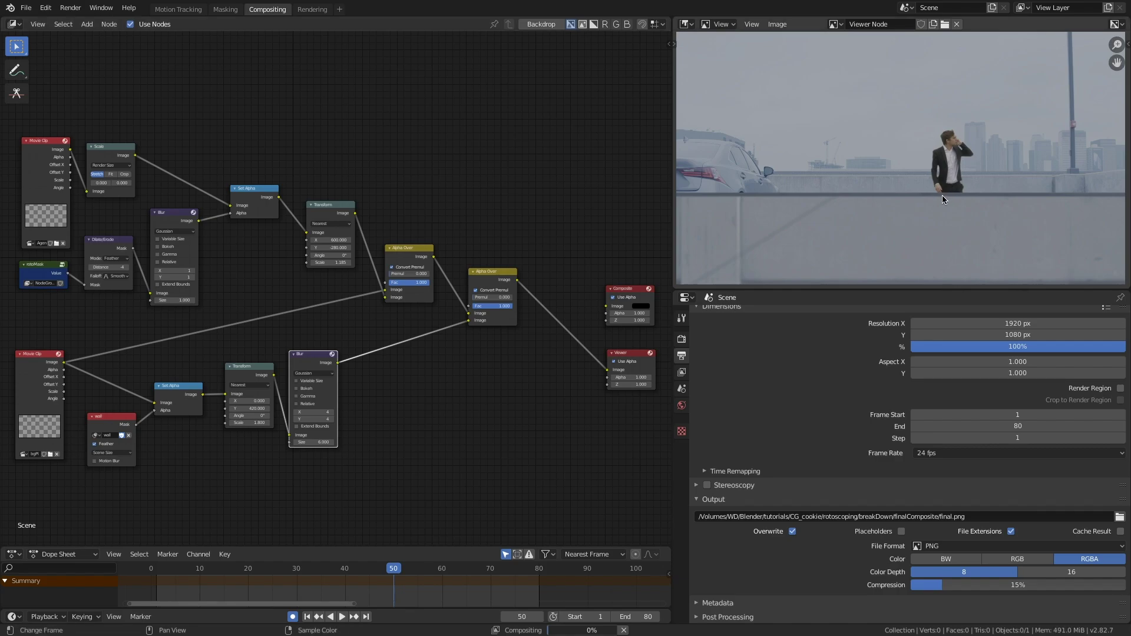
{"action": "scroll", "coordinate": [917, 246], "scroll_direction": "up", "scroll_amount": 2}
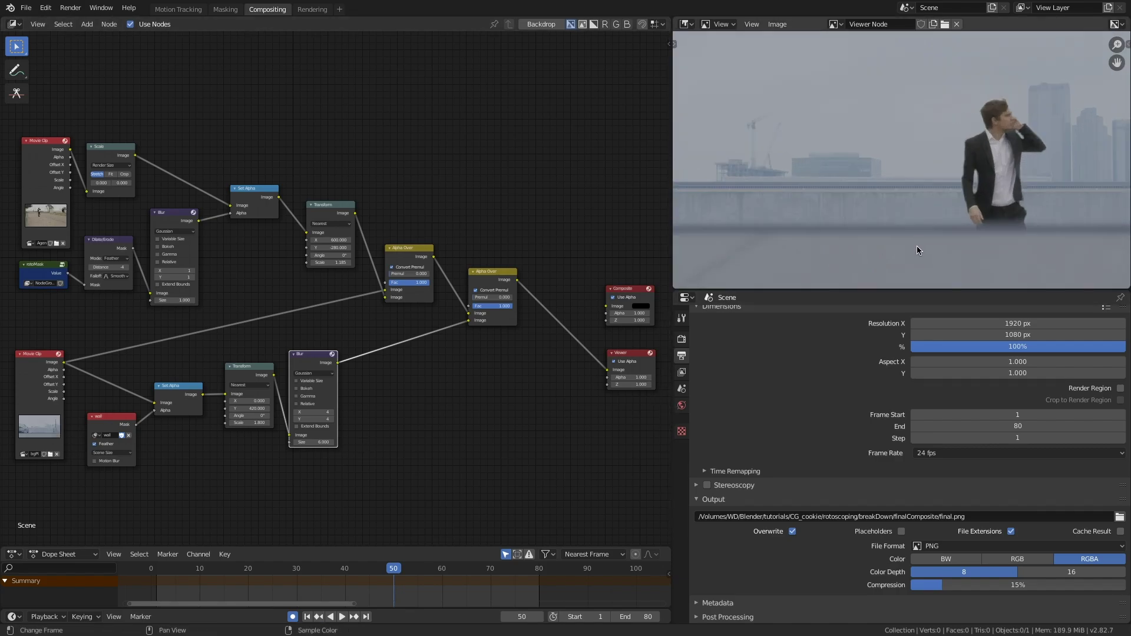
{"action": "scroll", "coordinate": [916, 246], "scroll_direction": "down", "scroll_amount": 3}
{"action": "scroll", "coordinate": [917, 244], "scroll_direction": "up", "scroll_amount": 1}
{"action": "middle_click_drag", "start_coordinate": [918, 242], "coordinate": [917, 250]}
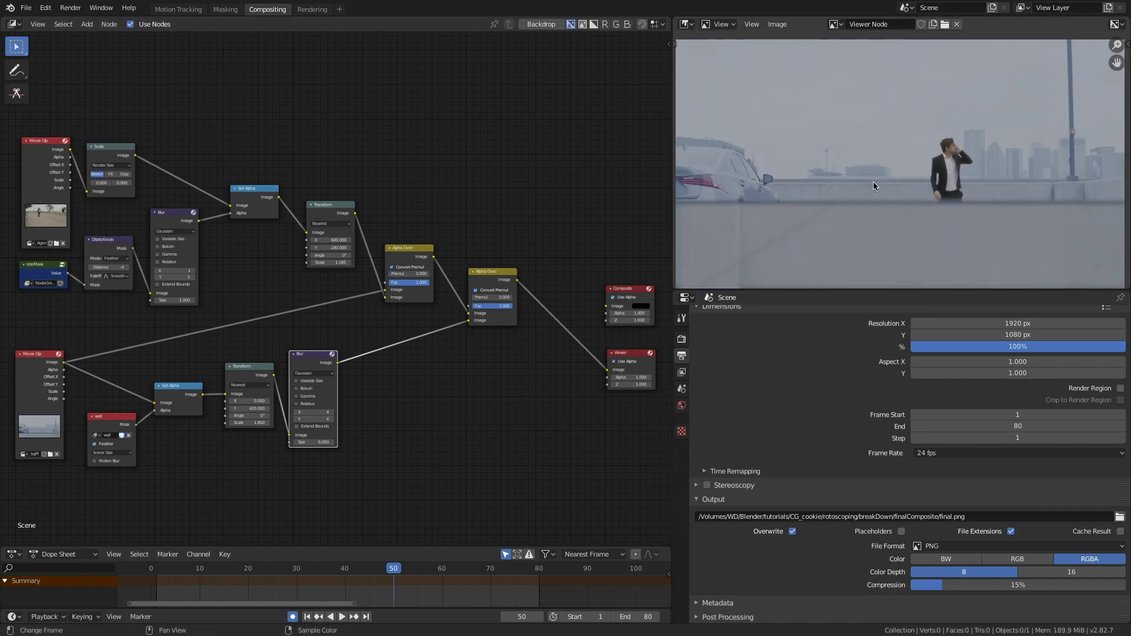
Insert a Color Balance node between the Scale and Set Alpha nodes of the man's footage
{"action": "middle_click_drag", "start_coordinate": [421, 376], "coordinate": [427, 375]}
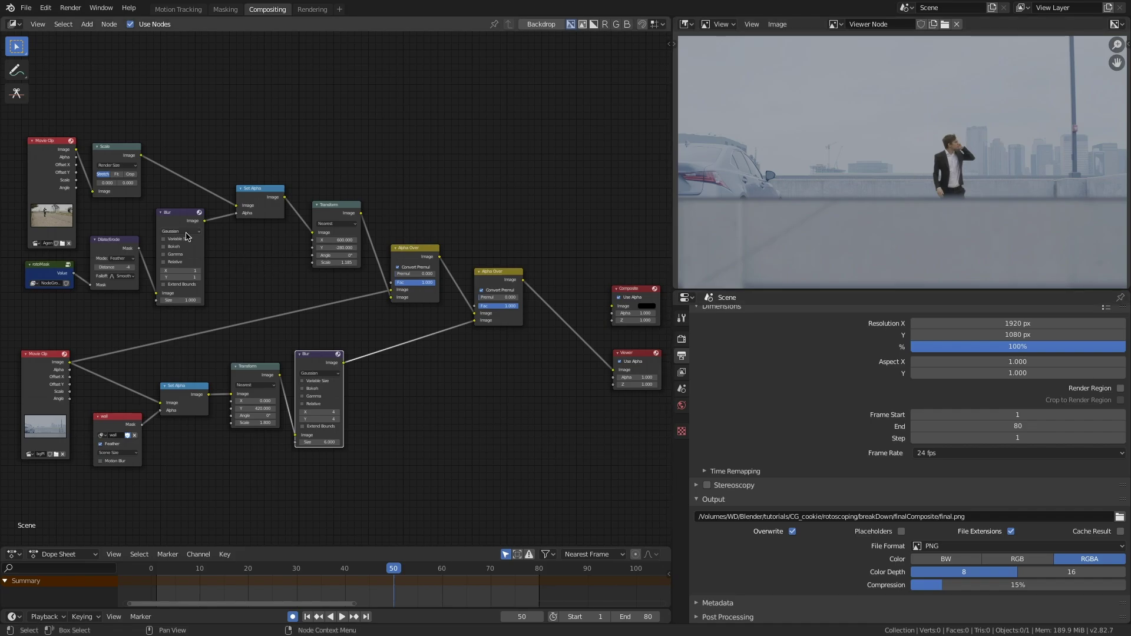
{"action": "middle_click_drag", "start_coordinate": [187, 236], "coordinate": [353, 328]}
{"action": "mouse_move", "coordinate": [169, 191]}
{"action": "left_mouse_down"}
{"action": "mouse_move", "coordinate": [305, 250]}
{"action": "mouse_move", "coordinate": [165, 209]}
{"action": "left_mouse_up"}
{"action": "left_click_drag", "start_coordinate": [298, 183], "coordinate": [234, 196]}
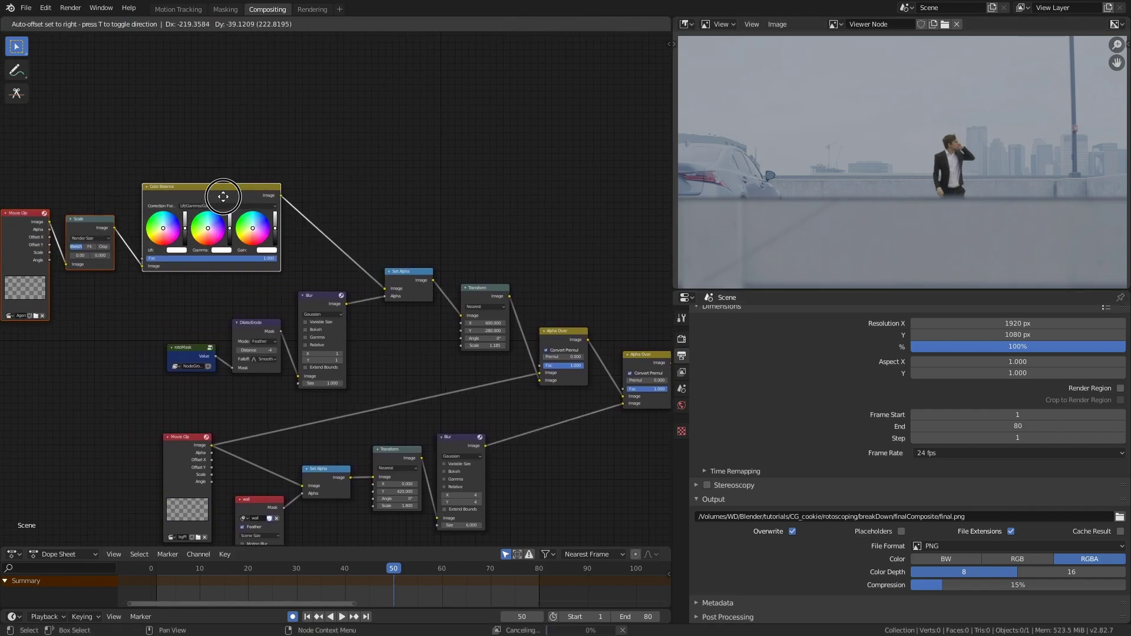
{"action": "middle_click_drag", "start_coordinate": [234, 196], "coordinate": [391, 179]}
{"action": "scroll", "coordinate": [391, 183], "scroll_direction": "up", "scroll_amount": 5}
{"action": "scroll", "coordinate": [963, 179], "scroll_direction": "up", "scroll_amount": 4}
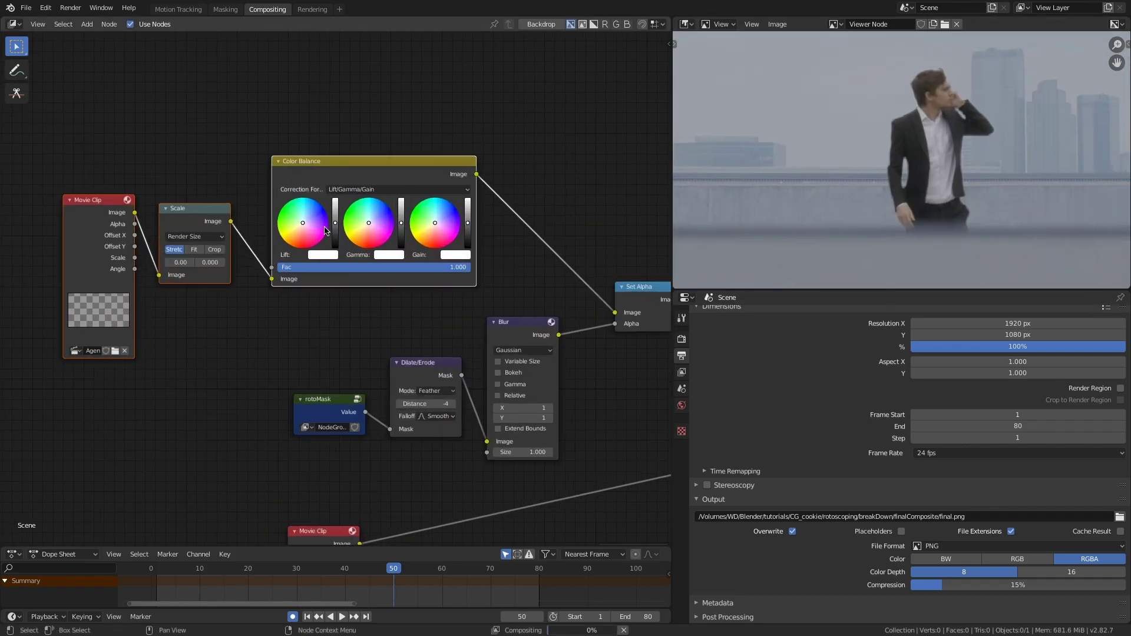
Adjust the Color Balance brightness and gamma slightly and tint the gain toward light blue
{"action": "scroll", "coordinate": [253, 233], "scroll_direction": "up", "scroll_amount": 2}
{"action": "left_click_drag", "start_coordinate": [507, 222], "coordinate": [507, 220]}
{"action": "left_click_drag", "start_coordinate": [392, 222], "coordinate": [376, 223]}
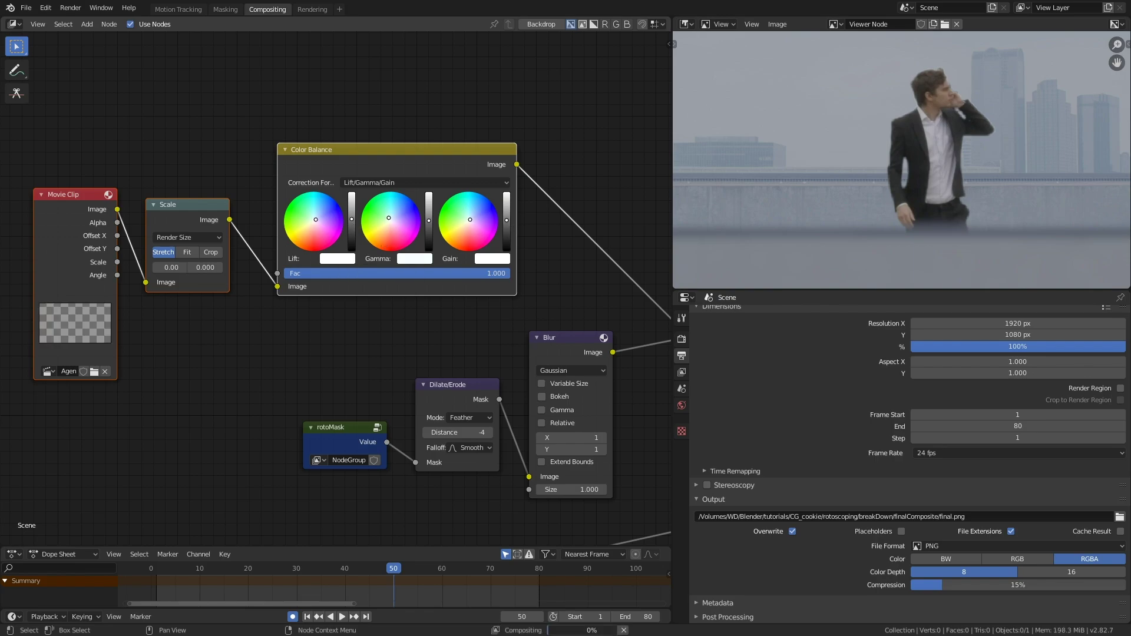
{"action": "left_click", "coordinate": [493, 260]}
{"action": "left_click", "coordinate": [575, 218]}
{"action": "left_click", "coordinate": [795, 100]}
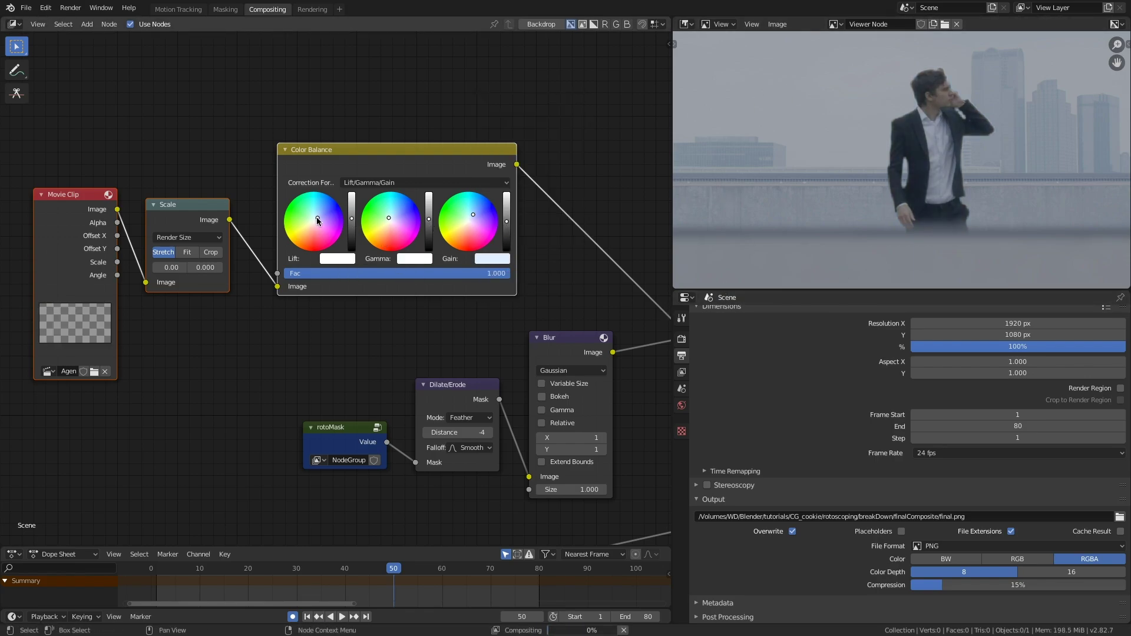
Insert a Hue Saturation Value node between the Color Balance node and the man's Set Alpha node
{"action": "key", "text": "shift+a"}
{"action": "left_click", "coordinate": [552, 255]}
{"action": "type", "text": "hue"}
{"action": "left_click", "coordinate": [580, 290]}
{"action": "left_click", "coordinate": [594, 218]}
Set the Hue Saturation Value node's Saturation to 0.9 and Value to 1.15
{"action": "double_click", "coordinate": [627, 245]}
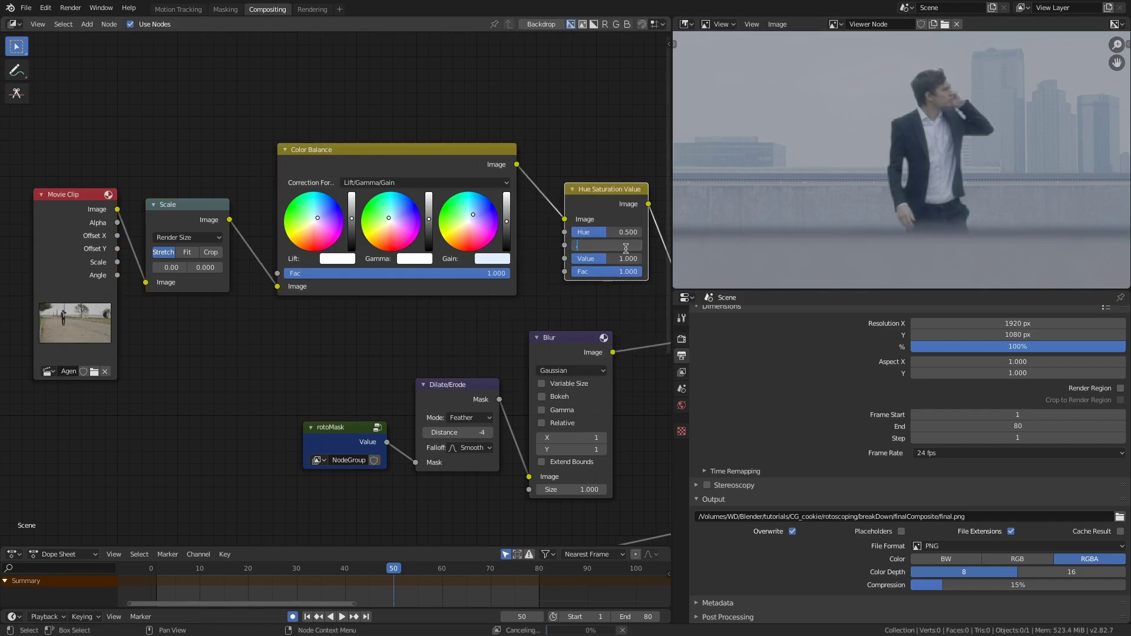
{"action": "type", "text": ".9"}
{"action": "key", "text": "Return"}
{"action": "double_click", "coordinate": [619, 259]}
{"action": "type", "text": "1.15"}
{"action": "key", "text": "Return"}
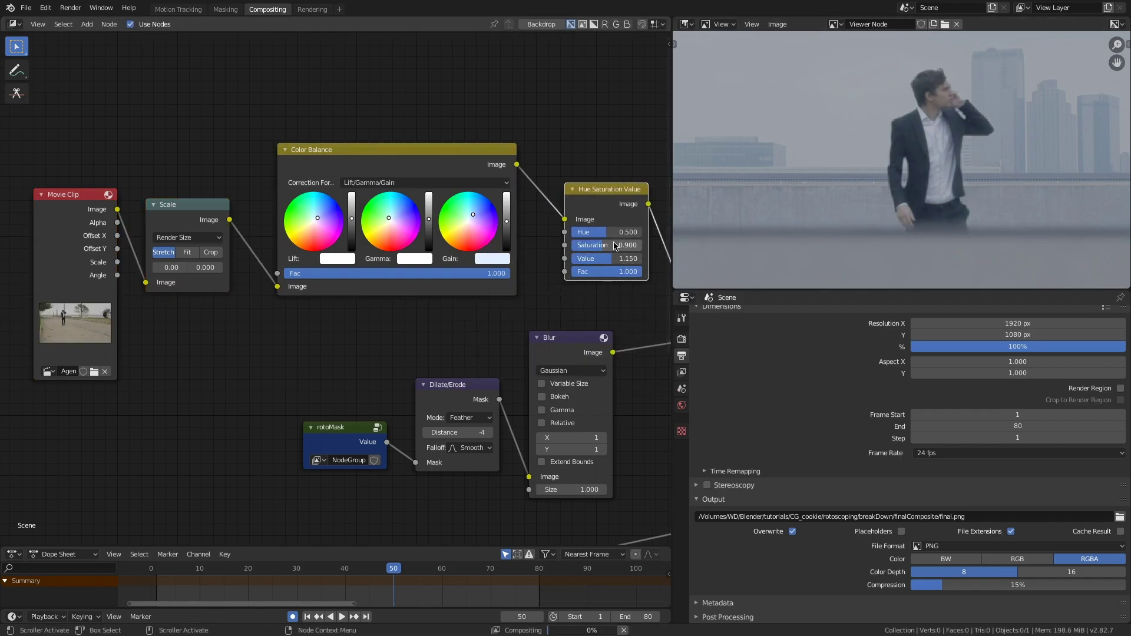
Nudge the Color Balance gamma slightly toward blue and reposition the node
{"action": "left_click_drag", "start_coordinate": [389, 218], "coordinate": [390, 216]}
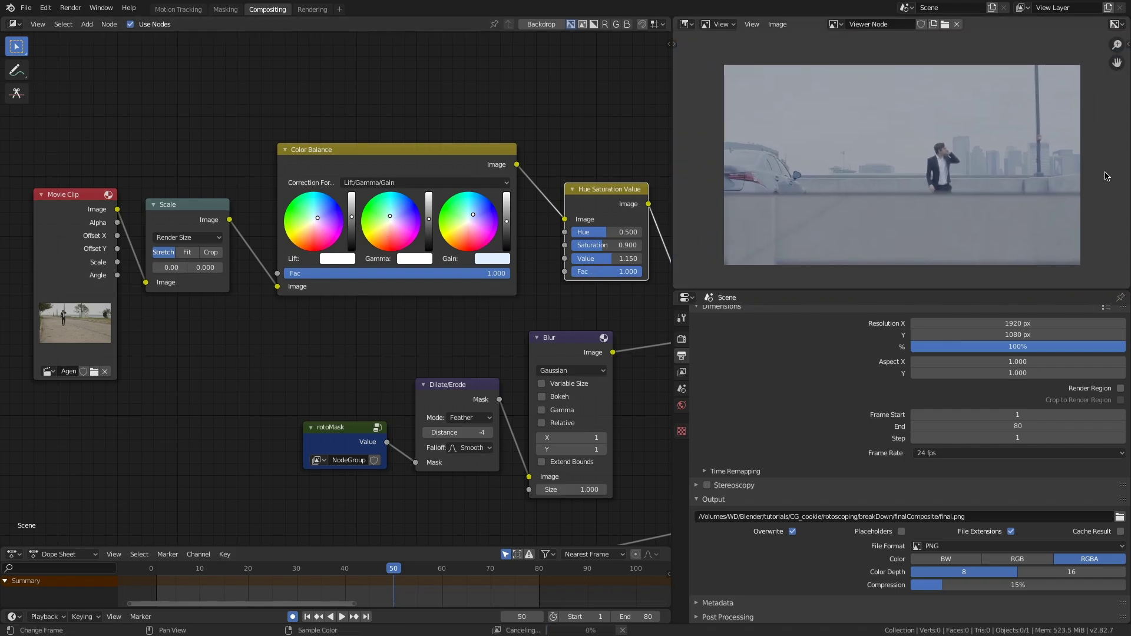
{"action": "left_click_drag", "start_coordinate": [372, 151], "coordinate": [362, 154]}
{"action": "scroll", "coordinate": [255, 283], "scroll_direction": "down", "scroll_amount": 4}
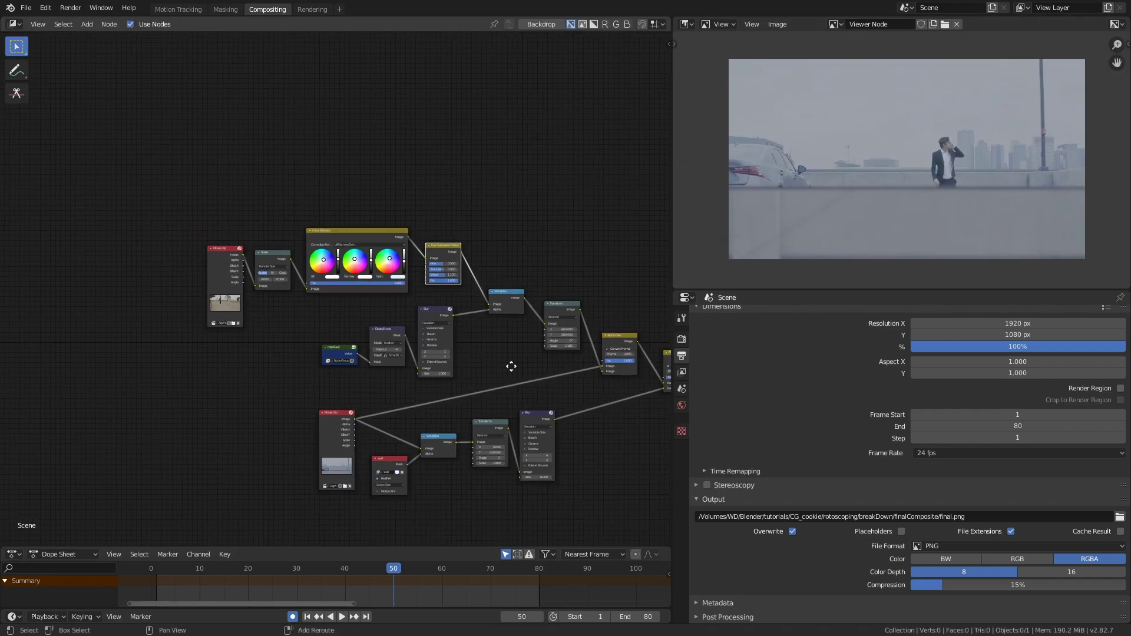
{"action": "scroll", "coordinate": [255, 283], "scroll_direction": "up", "scroll_amount": 2}
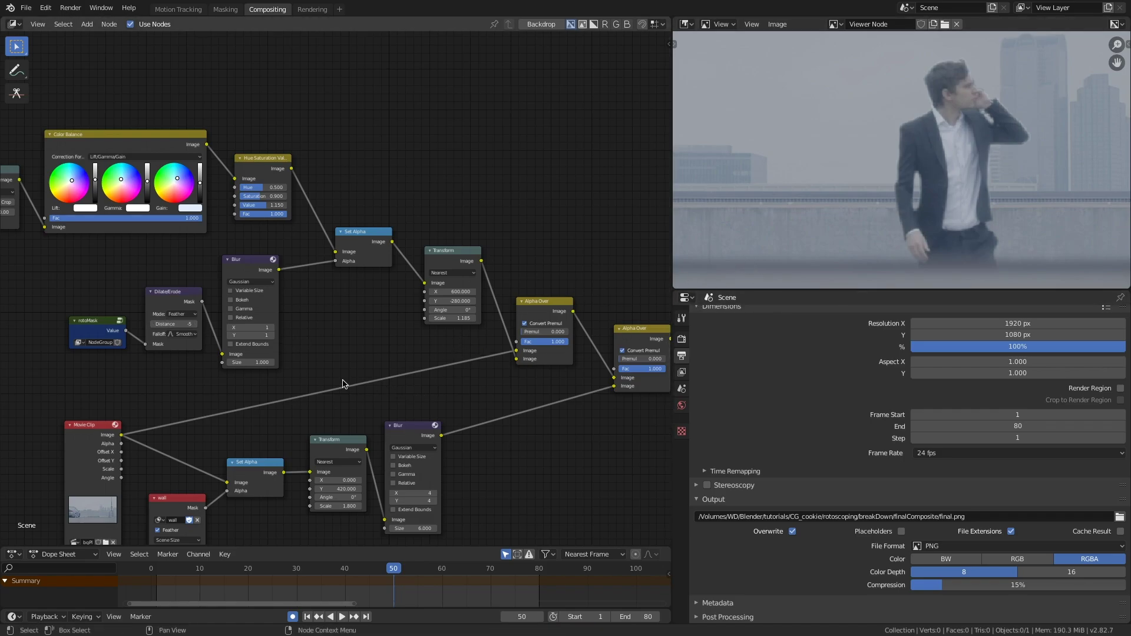
Preview the roto mask's Blur output and the man's Transform output in the Viewer to examine the cutout
{"action": "left_click", "coordinate": [269, 272], "text": "ctrl+shift"}
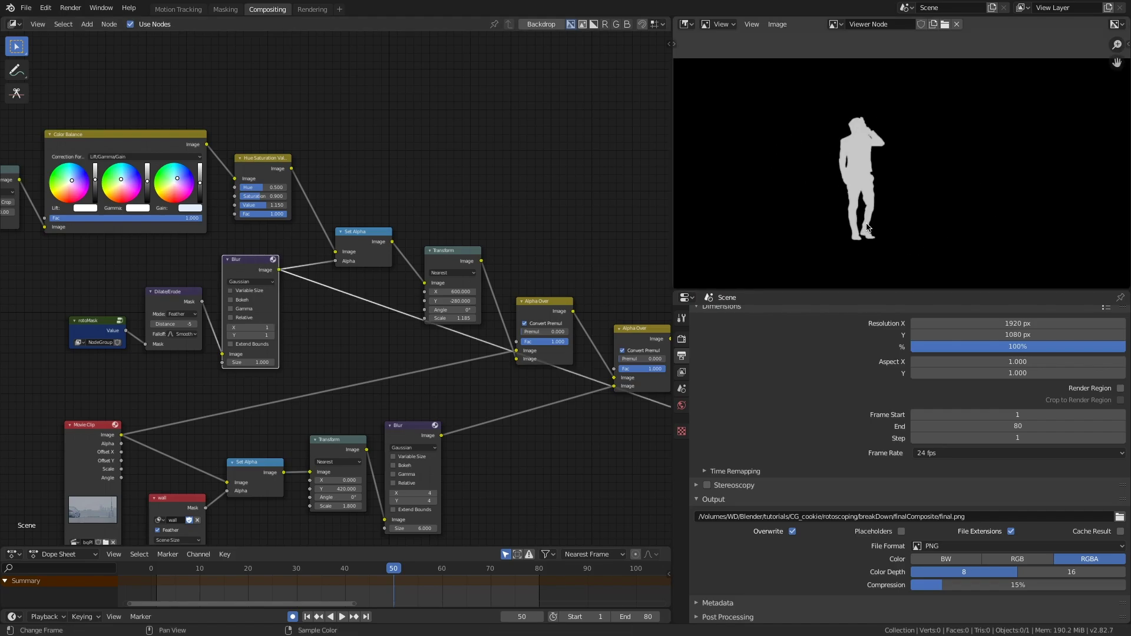
{"action": "middle_click_drag", "start_coordinate": [863, 224], "coordinate": [867, 193]}
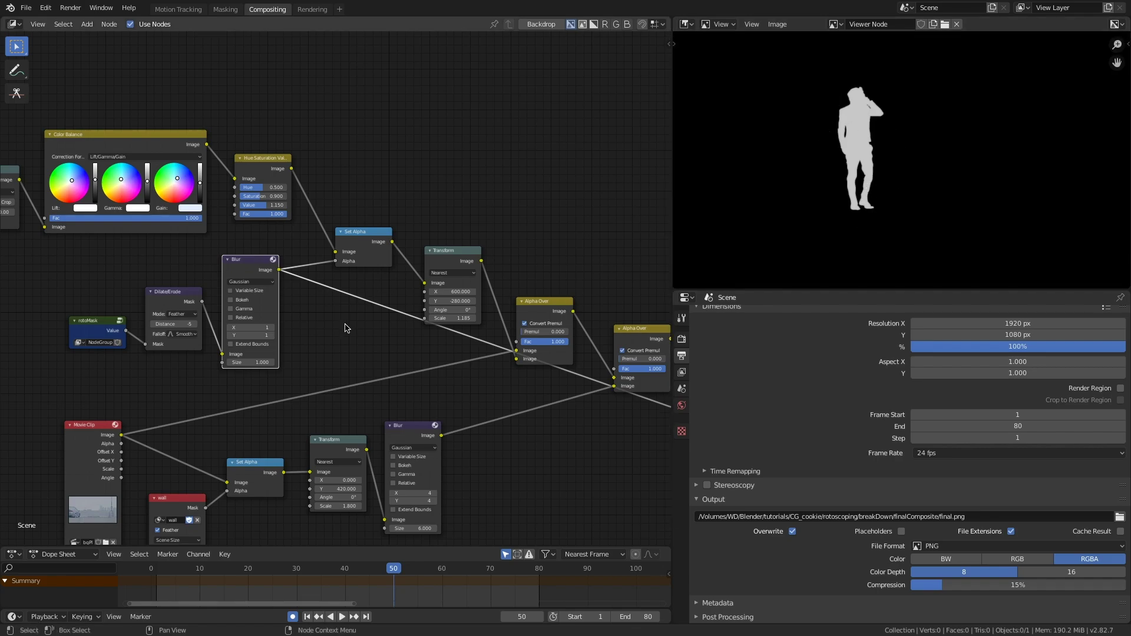
{"action": "scroll", "coordinate": [346, 328], "scroll_direction": "down", "scroll_amount": 3}
{"action": "middle_click_drag", "start_coordinate": [346, 325], "coordinate": [314, 288]}
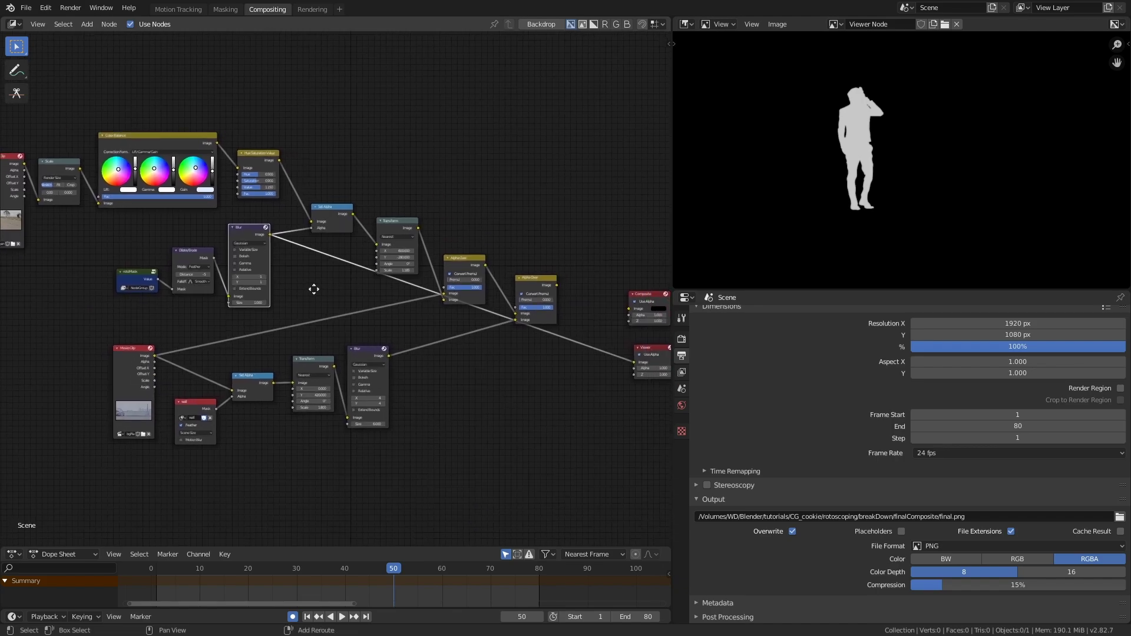
{"action": "left_click", "coordinate": [135, 278]}
{"action": "left_click", "coordinate": [184, 257], "text": "shift"}
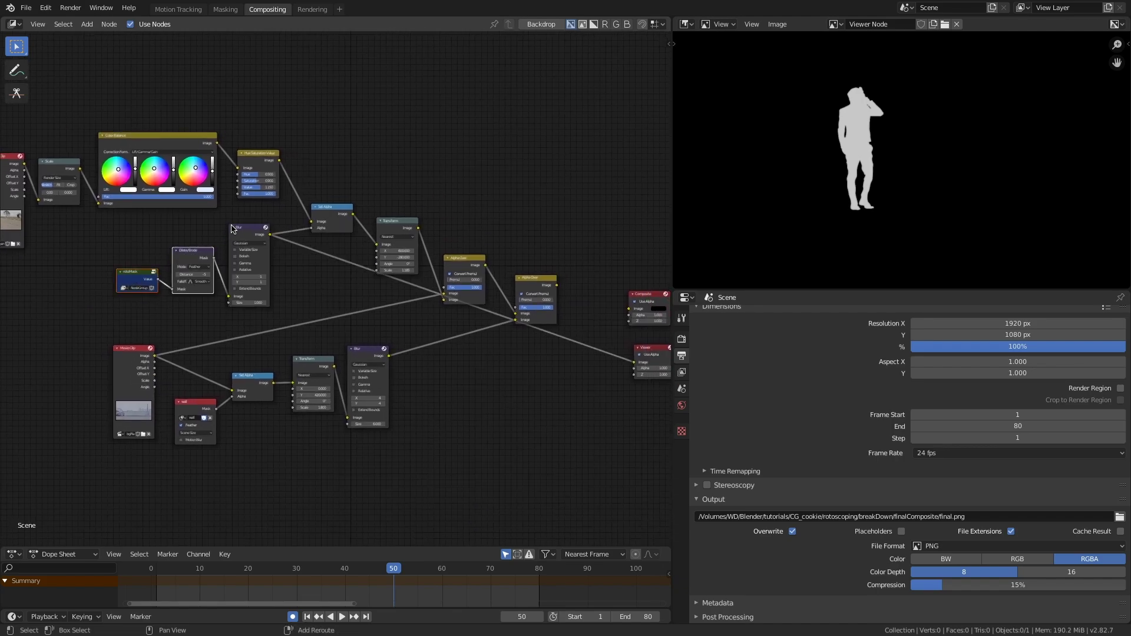
{"action": "left_click", "coordinate": [252, 230], "text": "shift"}
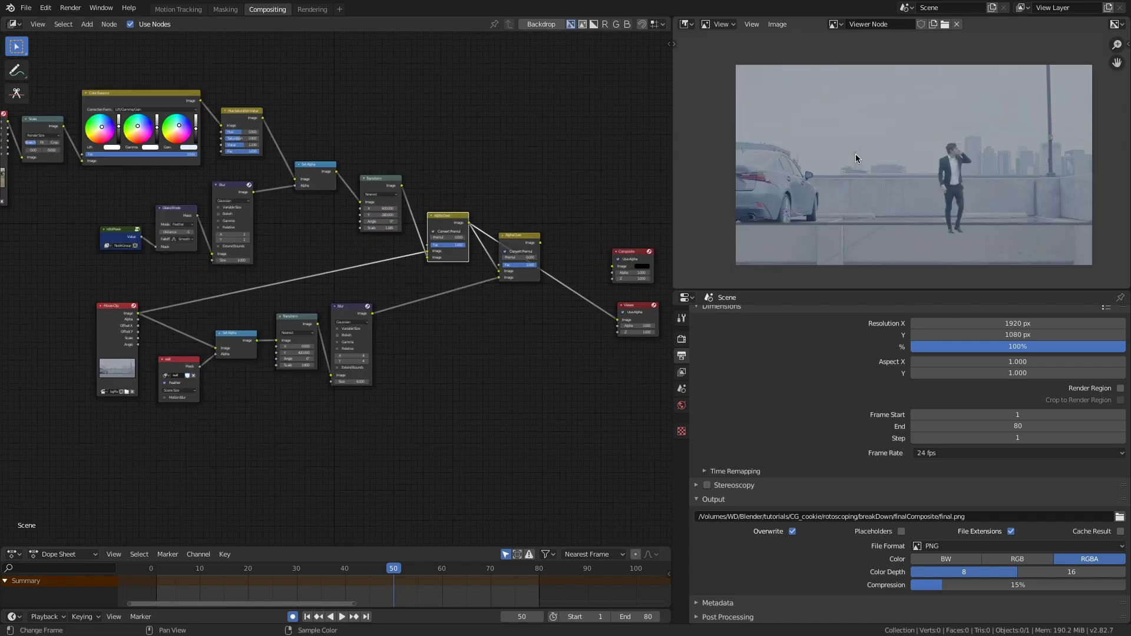
{"action": "left_click", "coordinate": [385, 182], "text": "ctrl+shift"}
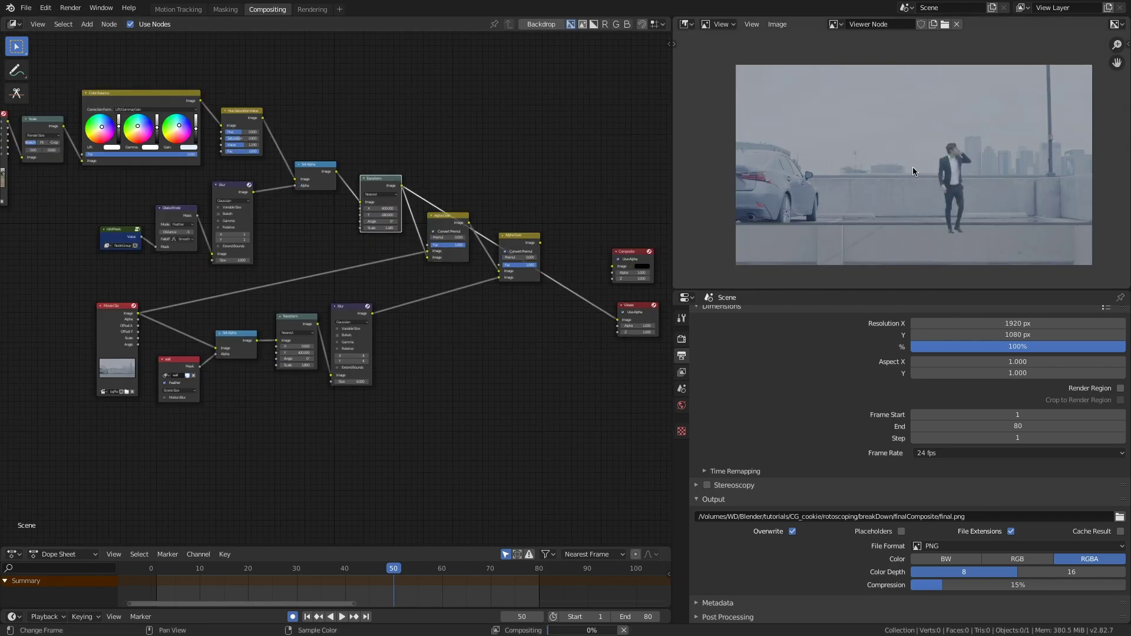
Move both Alpha Over nodes and the whole background and wall branch down to make room beneath the roto mask nodes
{"action": "left_click", "coordinate": [446, 217]}
{"action": "left_click", "coordinate": [527, 236], "text": "shift"}
{"action": "left_click", "coordinate": [353, 308], "text": "shift"}
{"action": "left_click", "coordinate": [298, 318], "text": "shift"}
{"action": "left_click", "coordinate": [236, 334], "text": "shift"}
{"action": "left_click", "coordinate": [181, 360], "text": "shift"}
{"action": "left_click", "coordinate": [118, 307], "text": "shift"}
{"action": "key", "text": "g"}
{"action": "left_click", "coordinate": [489, 402]}
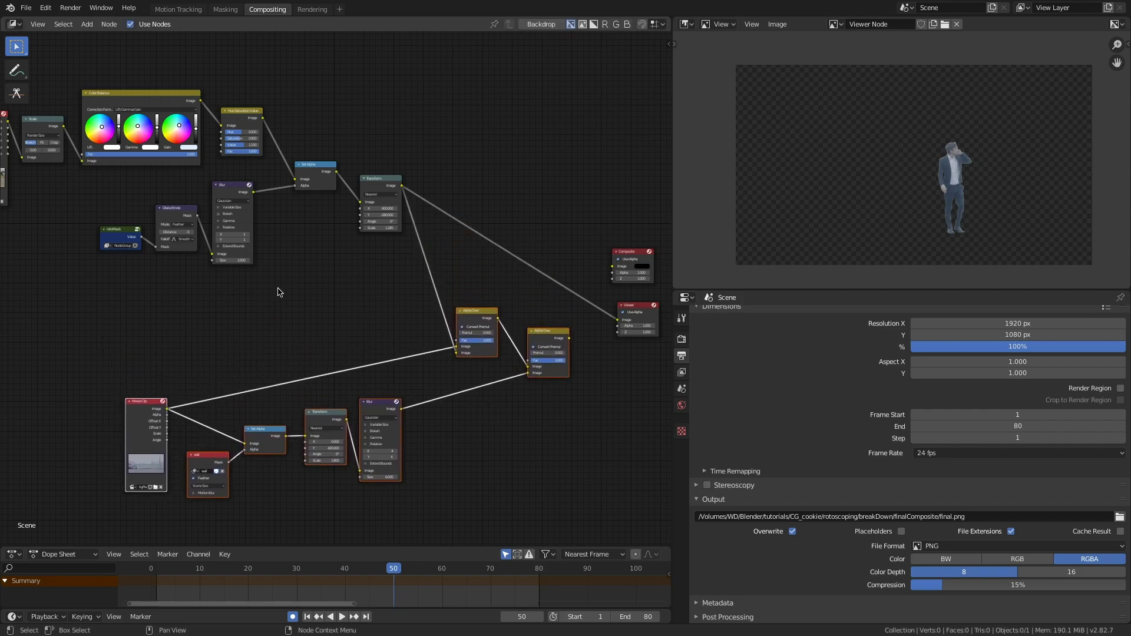
Show the blurred roto mask in the Viewer
{"action": "left_click", "coordinate": [122, 230]}
{"action": "left_click", "coordinate": [177, 210], "text": "shift"}
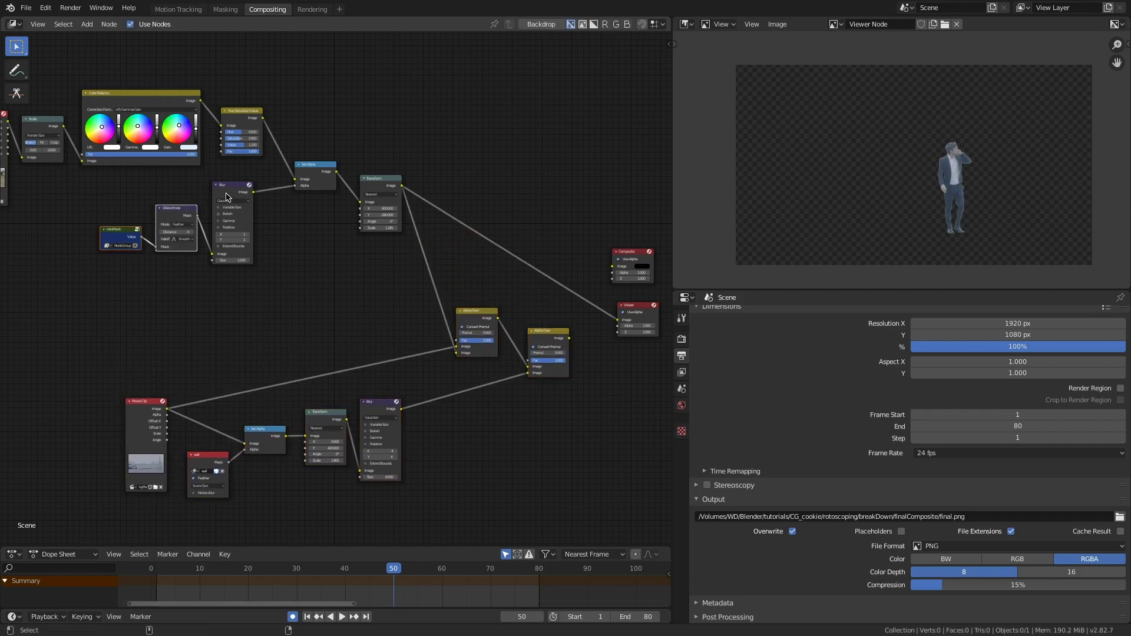
{"action": "left_click", "coordinate": [227, 196], "text": "ctrl+shift"}
{"action": "scroll", "coordinate": [252, 259], "scroll_direction": "up", "scroll_amount": 2}
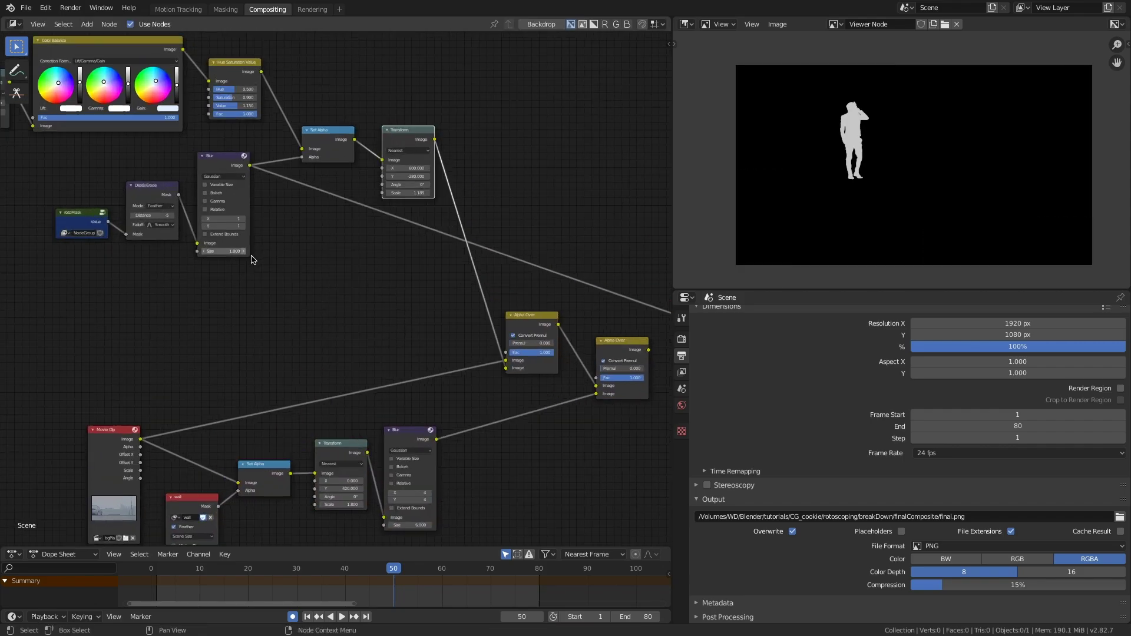
Add a Mix node below the roto mask's Blur node and connect the blurred mask to its first image input
{"action": "middle_click_drag", "start_coordinate": [251, 257], "coordinate": [255, 255]}
{"action": "key", "text": "shift+a"}
{"action": "type", "text": "s"}
{"action": "type", "text": "mix"}
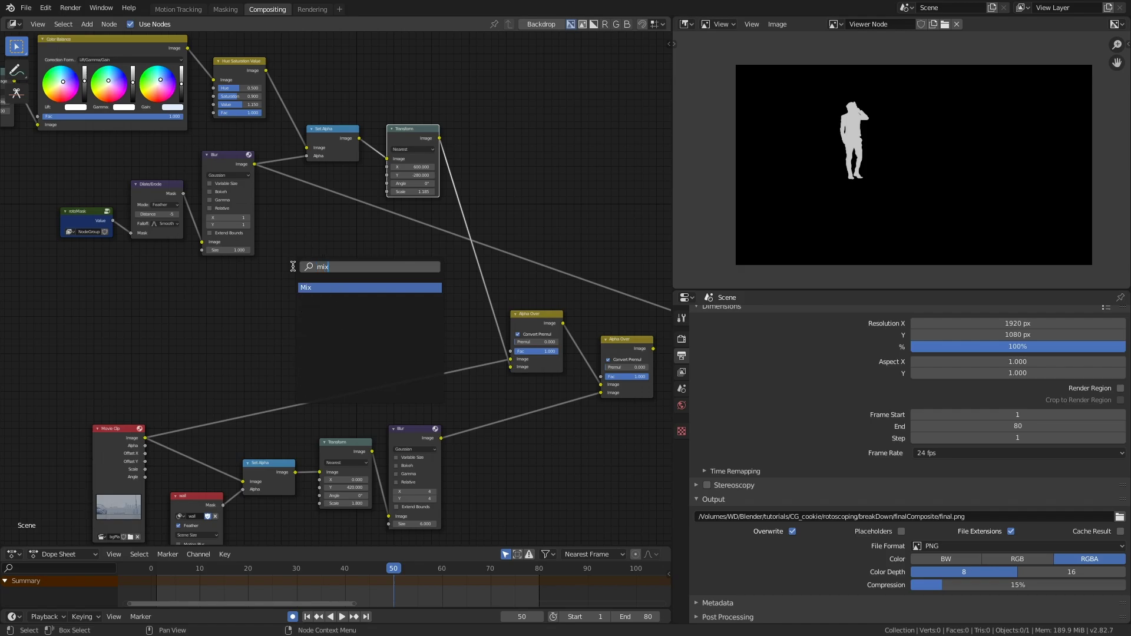
{"action": "key", "text": "Return"}
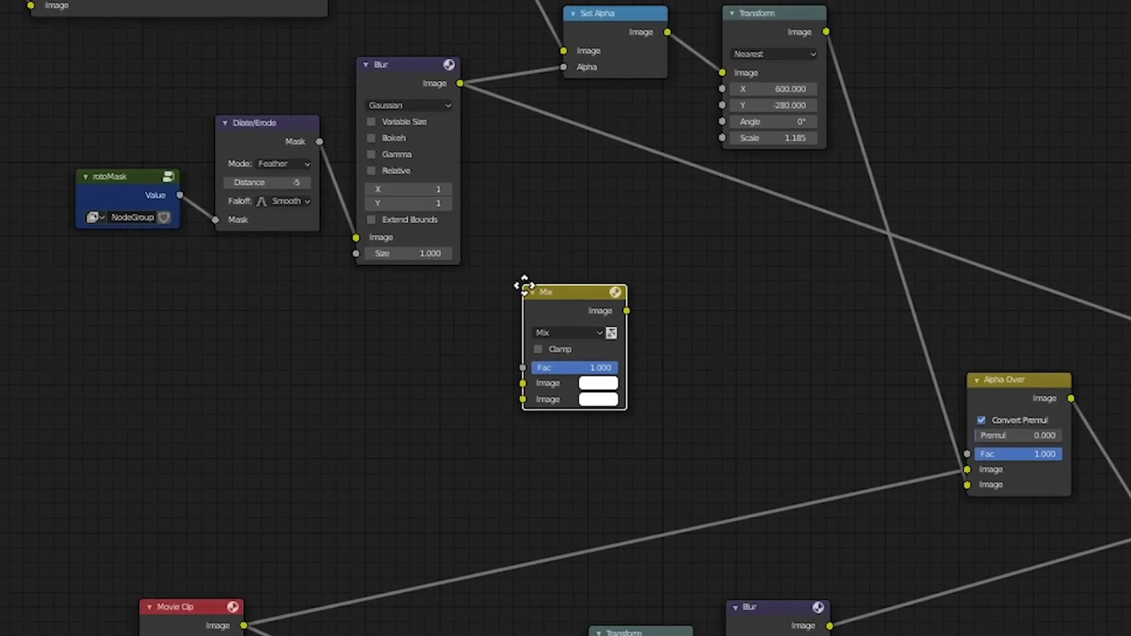
{"action": "left_click", "coordinate": [560, 235]}
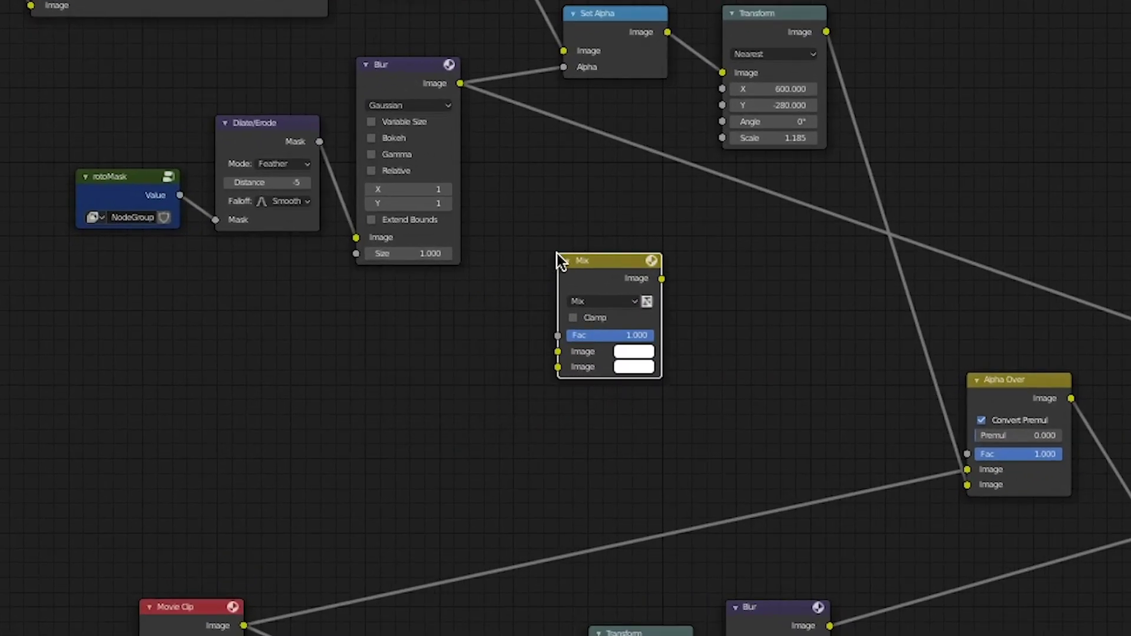
{"action": "left_click_drag", "start_coordinate": [460, 83], "coordinate": [558, 331]}
{"action": "left_click_drag", "start_coordinate": [602, 245], "coordinate": [600, 254]}
Duplicate the Dilate/Erode node, feed it from rotoMask, set its distance to -30 and connect it to the Mix node's second image input
{"action": "left_click", "coordinate": [263, 134]}
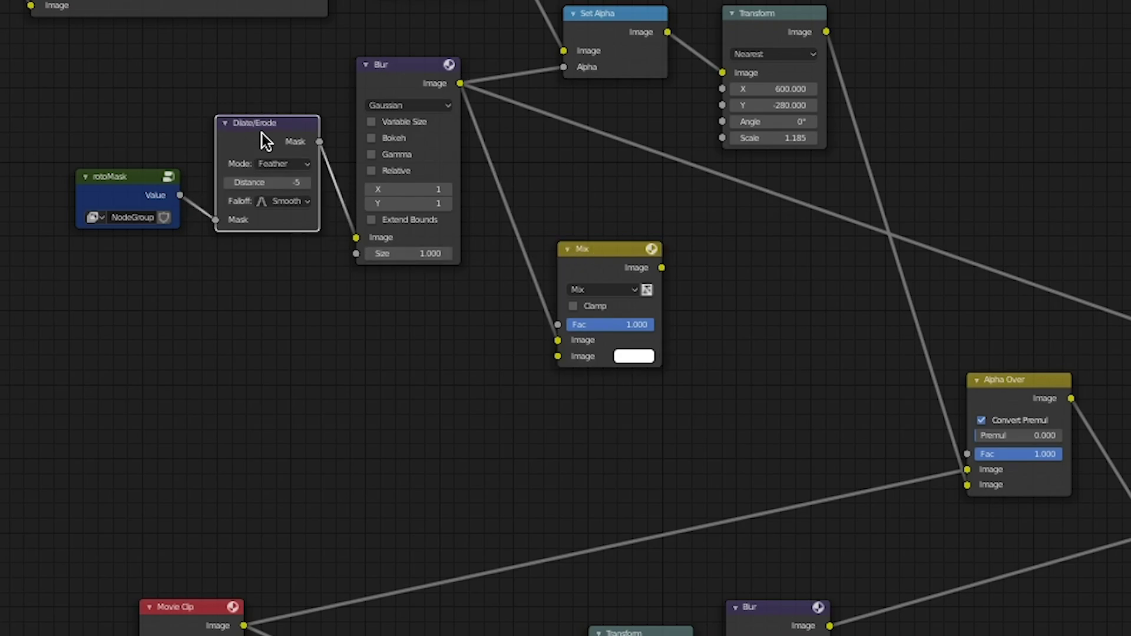
{"action": "key", "text": "shift+d"}
{"action": "left_click", "coordinate": [277, 306]}
{"action": "left_click_drag", "start_coordinate": [132, 195], "coordinate": [243, 396]}
{"action": "key", "text": "Return"}
{"action": "left_click_drag", "start_coordinate": [348, 323], "coordinate": [557, 356]}
Set the Mix node's blending mode to Subtract and move the lower Dilate/Erode node down for space
{"action": "left_click", "coordinate": [606, 260]}
{"action": "scroll", "coordinate": [607, 260], "scroll_direction": "up", "scroll_amount": 2}
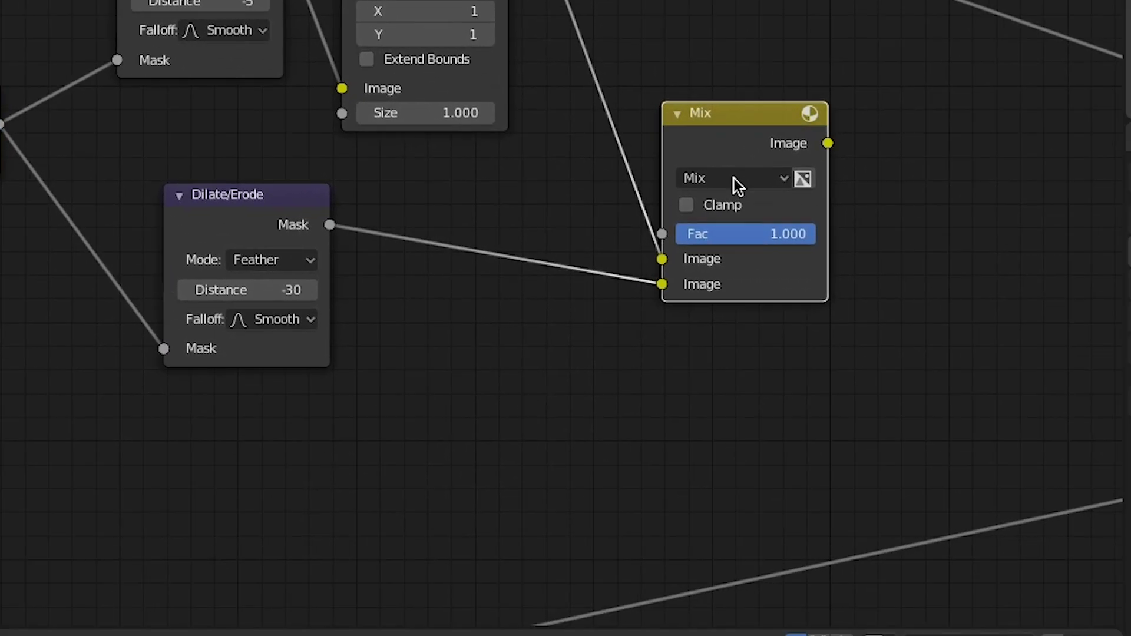
{"action": "left_click", "coordinate": [698, 319]}
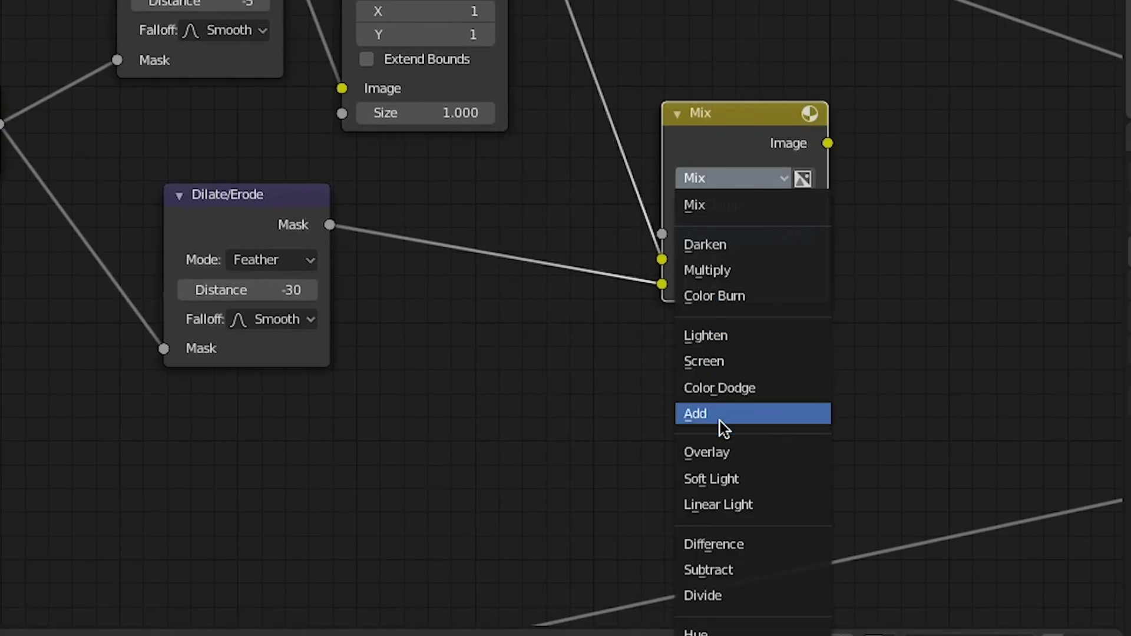
{"action": "left_click", "coordinate": [730, 577]}
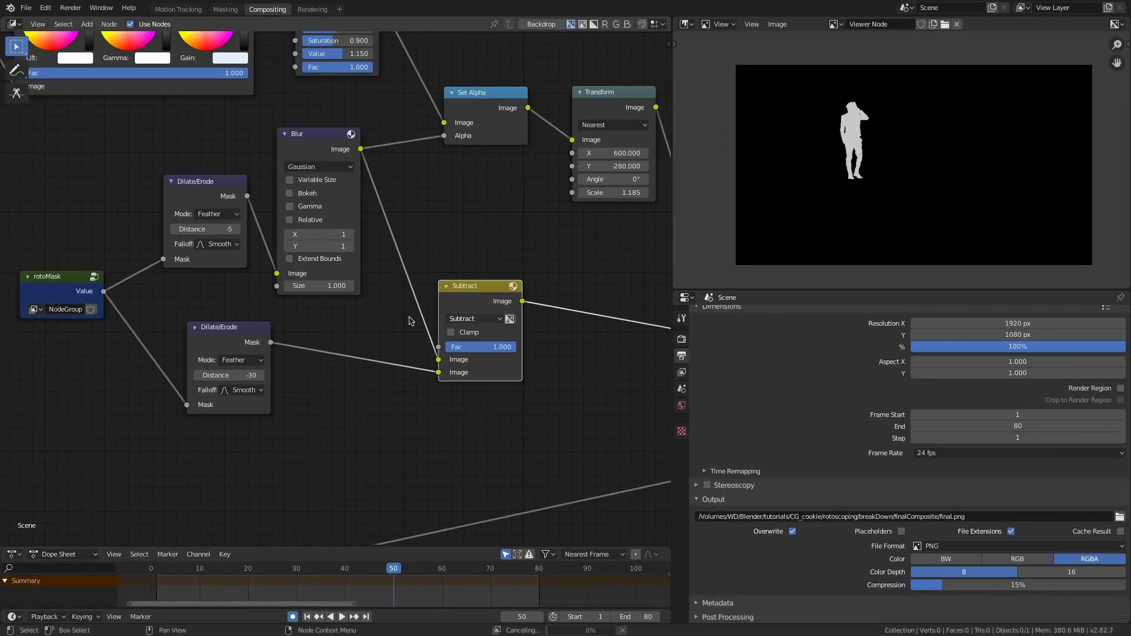
{"action": "left_click_drag", "start_coordinate": [222, 334], "coordinate": [224, 365]}
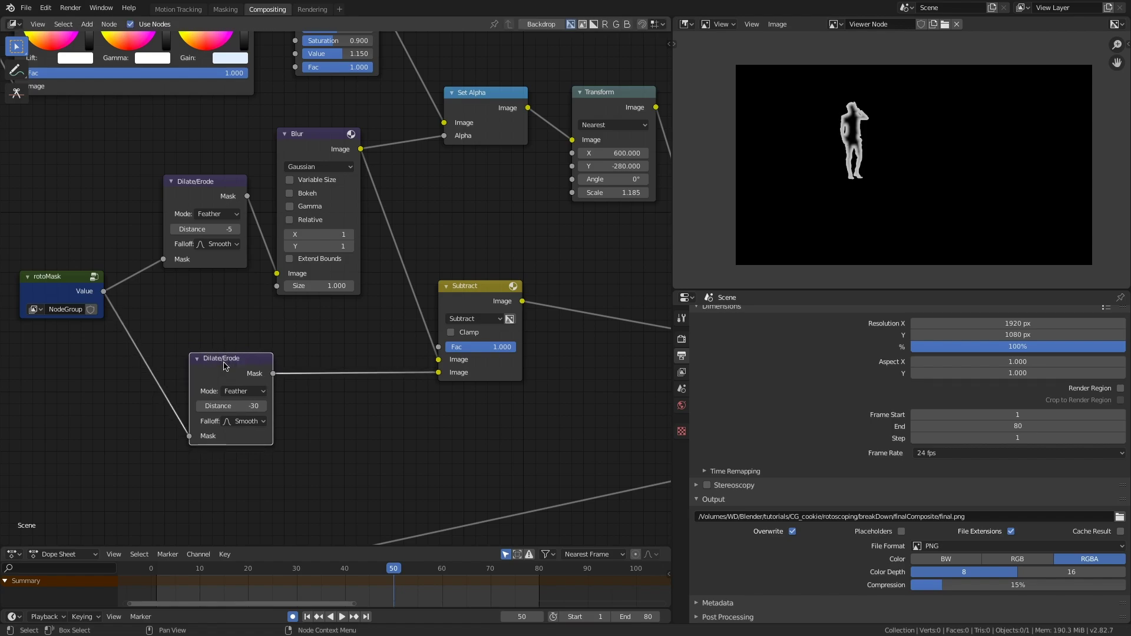
{"action": "scroll", "coordinate": [810, 139], "scroll_direction": "up", "scroll_amount": 3}
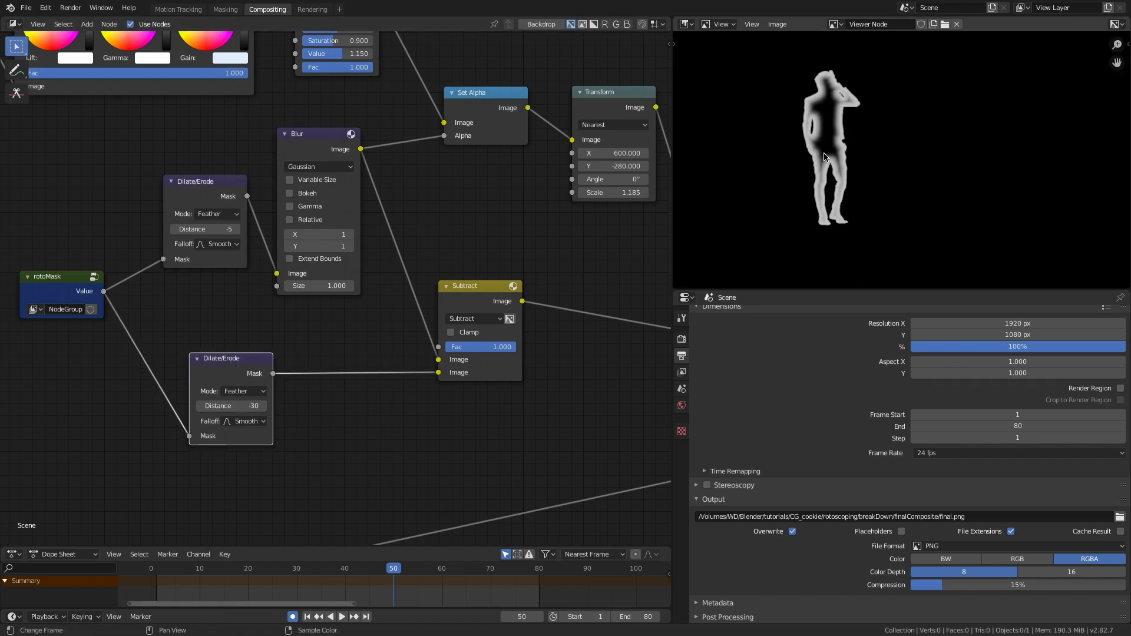
Insert a duplicate of the Blur node between the lower Dilate/Erode and Subtract nodes, with X, Y and Size set to 2
{"action": "left_click_drag", "start_coordinate": [228, 370], "coordinate": [196, 369]}
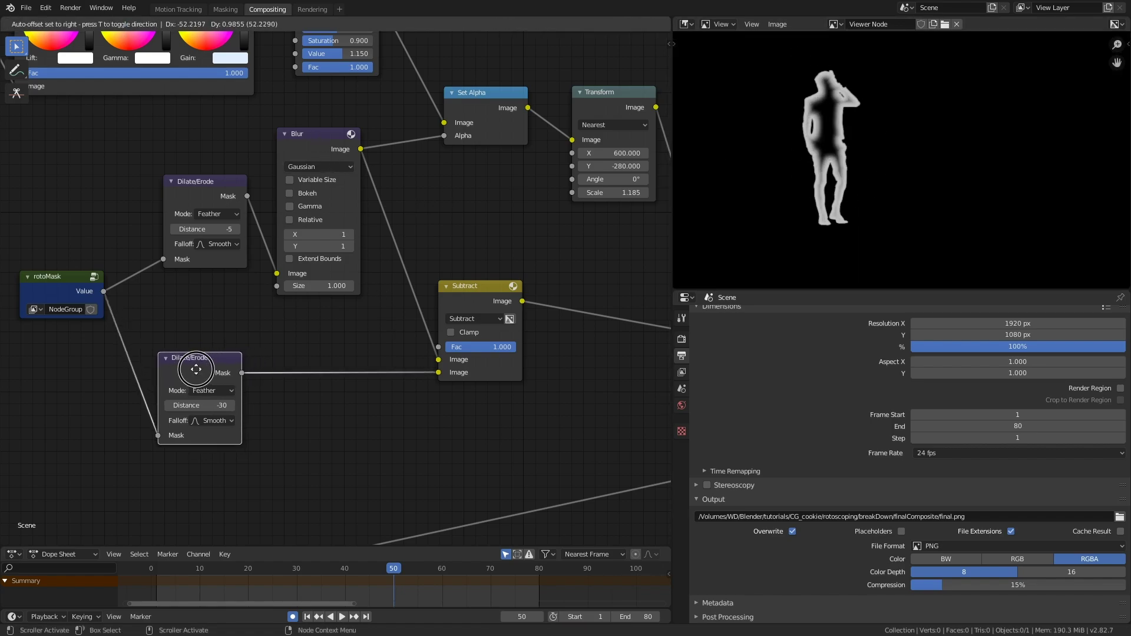
{"action": "left_click_drag", "start_coordinate": [323, 144], "coordinate": [323, 133]}
{"action": "key", "text": "shift+d"}
{"action": "left_click", "coordinate": [321, 318]}
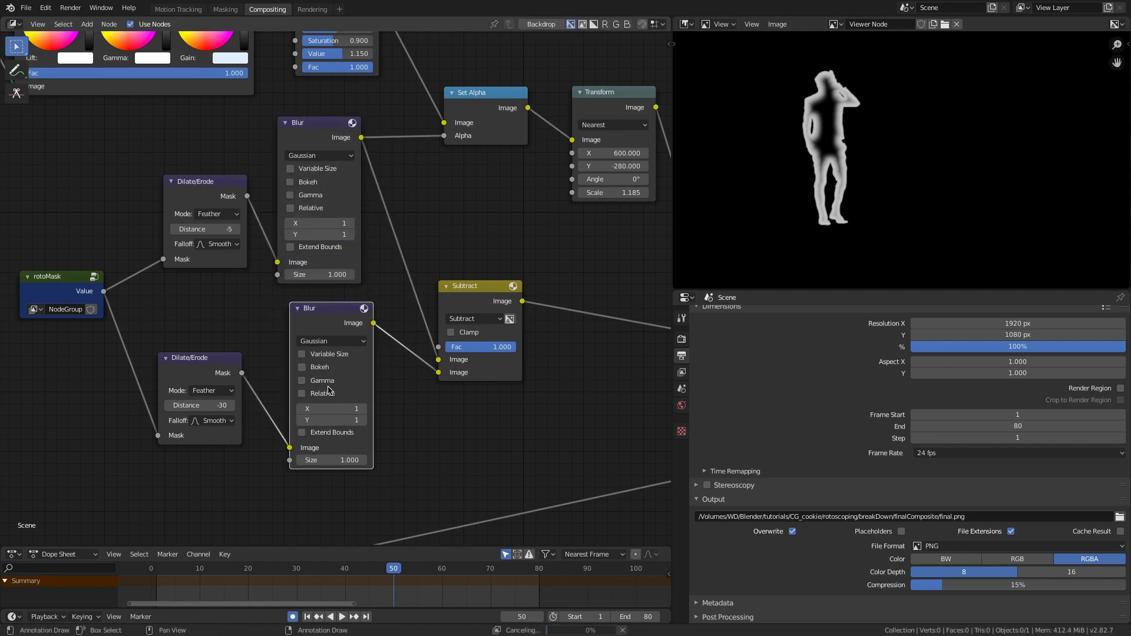
{"action": "left_click", "coordinate": [304, 408]}
{"action": "type", "text": "2"}
{"action": "key", "text": "Return"}
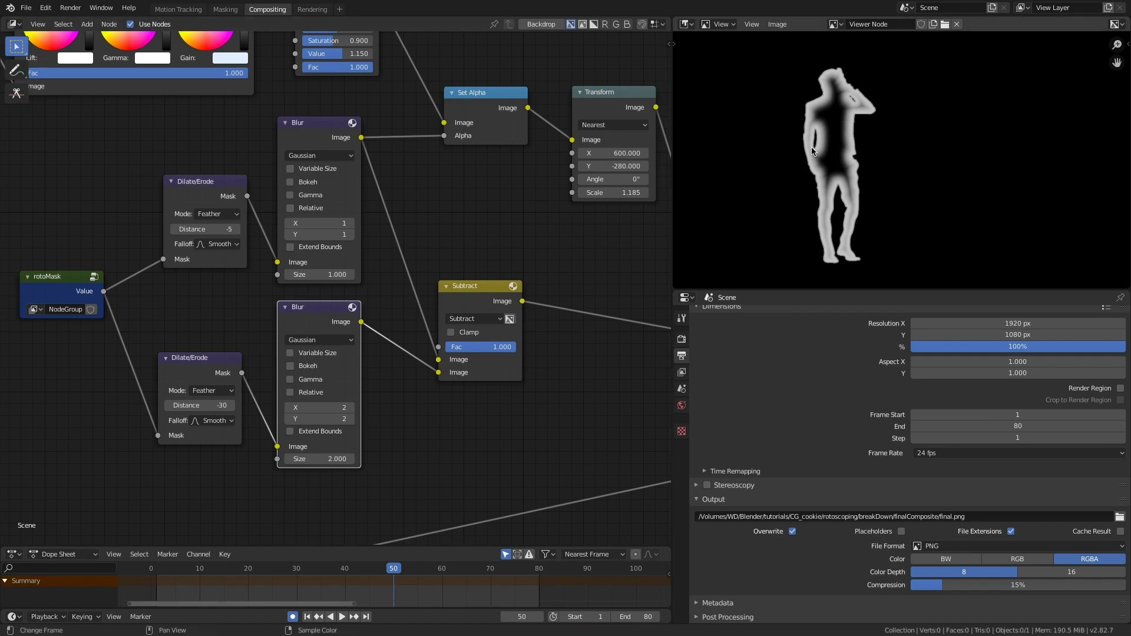
Test distances of -50 and -15 on the lower Dilate/Erode node and settle on -20, shifting rotoMask and the upper Dilate/Erode node slightly
{"action": "type", "text": "-50"}
{"action": "key", "text": "Return"}
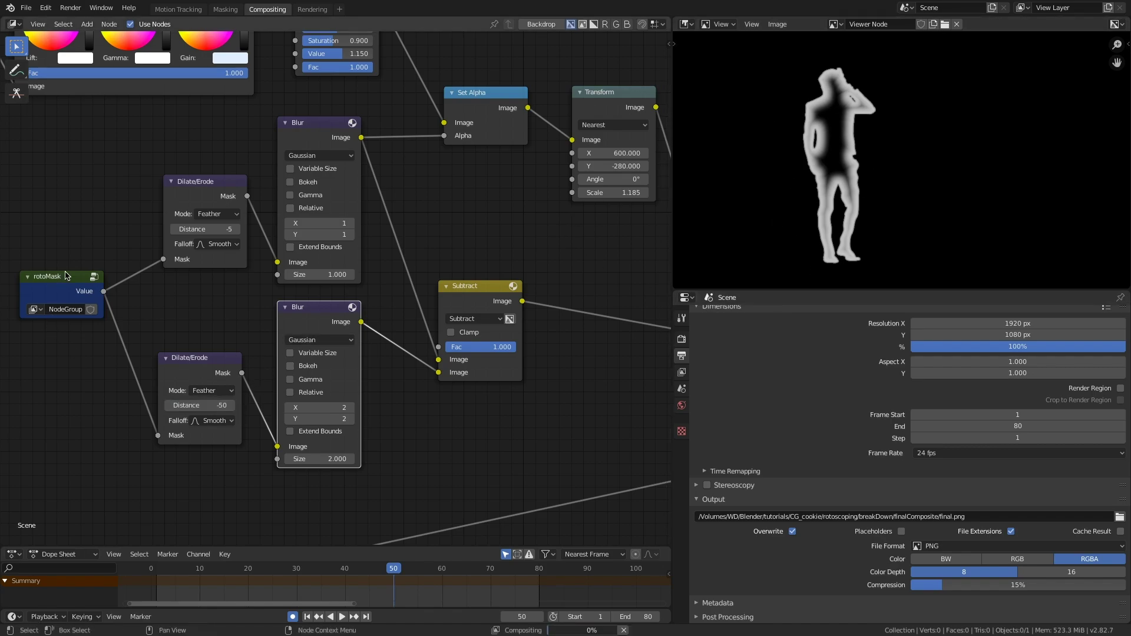
{"action": "left_click_drag", "start_coordinate": [68, 276], "coordinate": [58, 286]}
{"action": "left_click_drag", "start_coordinate": [212, 185], "coordinate": [209, 185]}
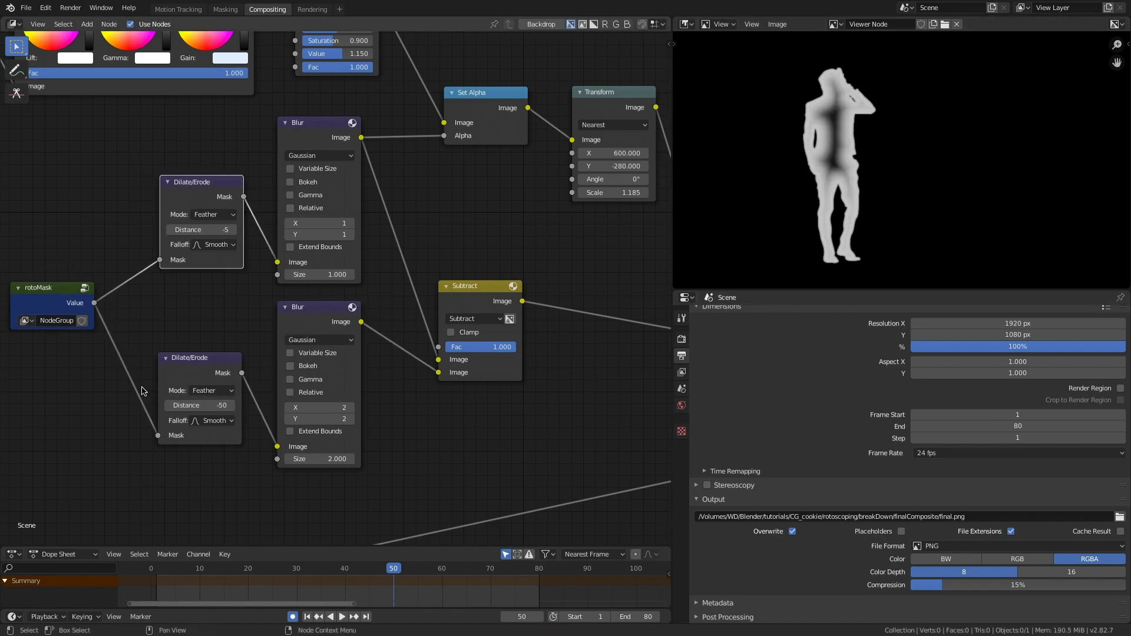
{"action": "type", "text": "-15"}
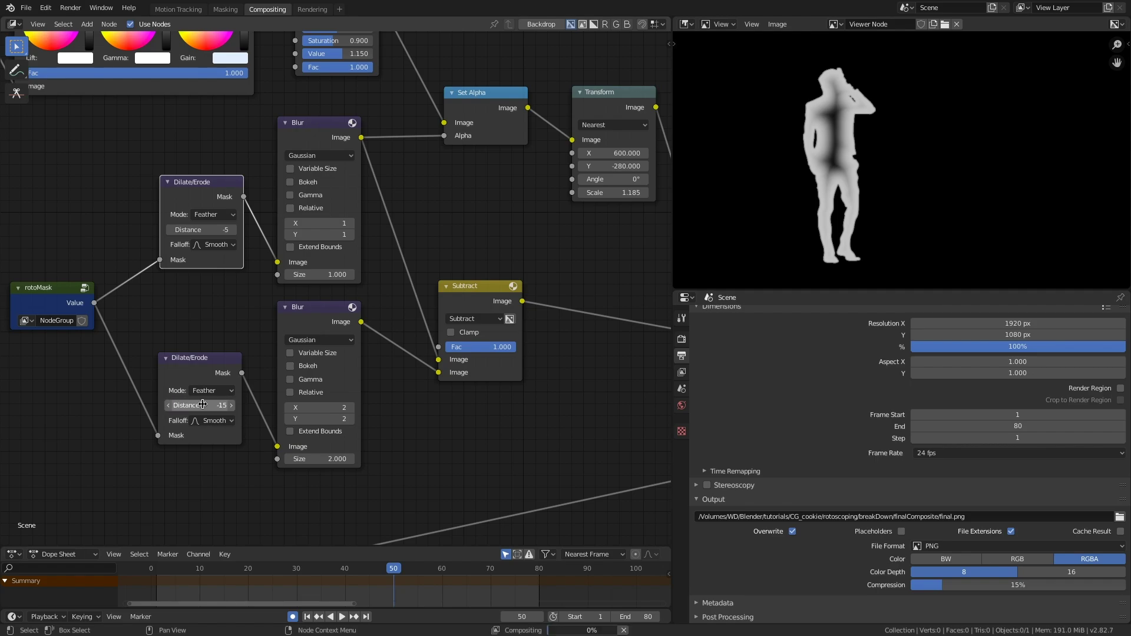
{"action": "key", "text": "Return"}
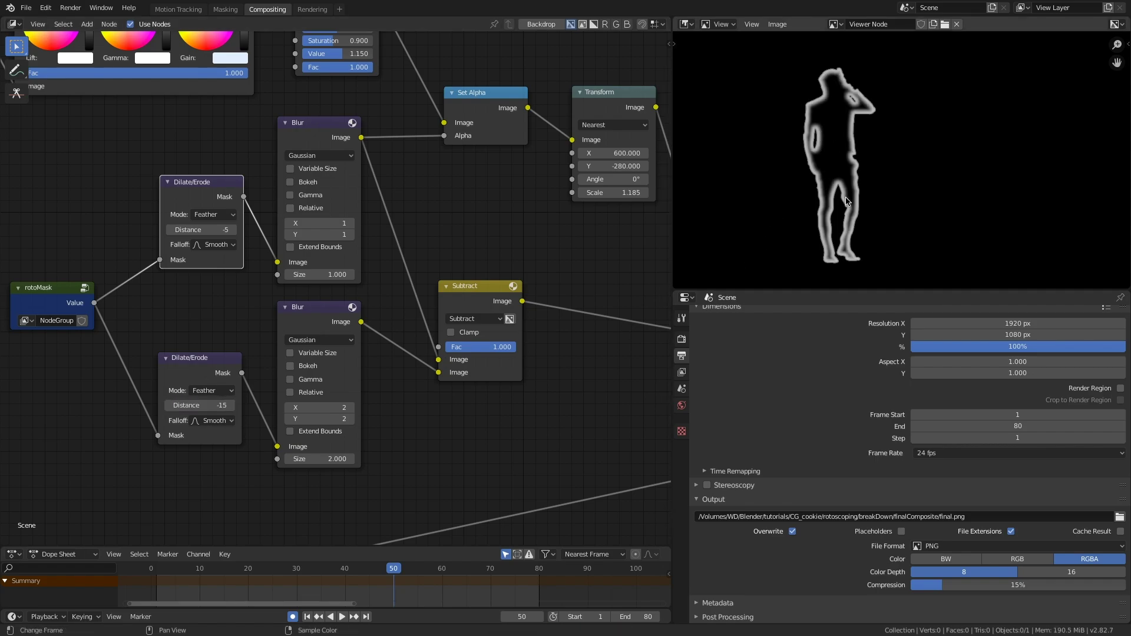
{"action": "type", "text": "-20"}
{"action": "key", "text": "Return"}
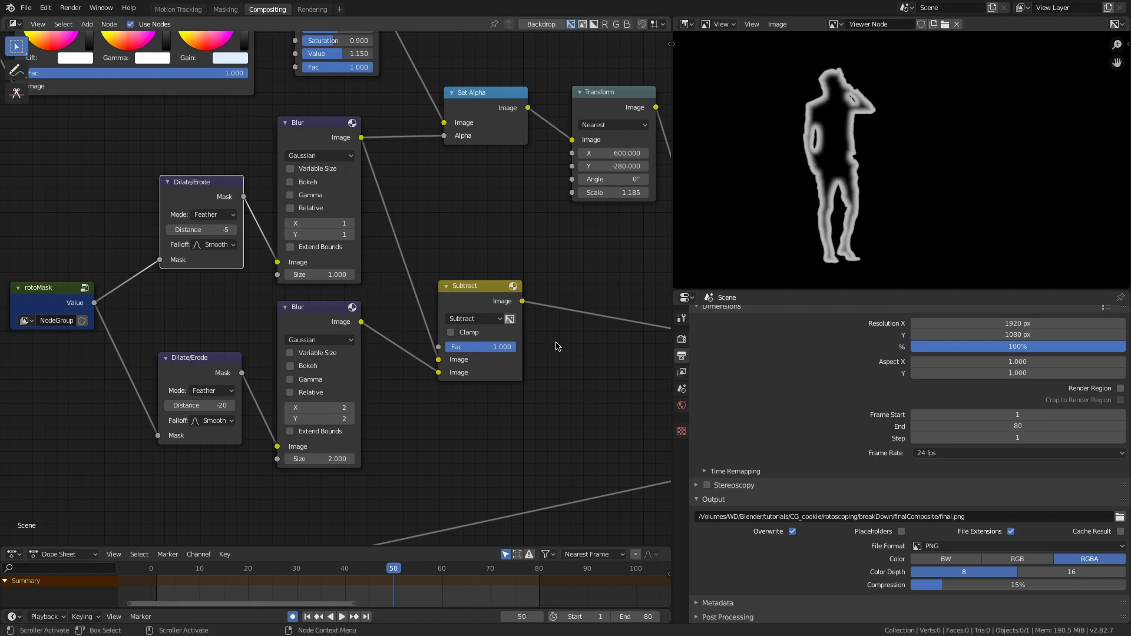
Space out the Subtract and lower Blur nodes and pass the edge mask through a duplicate of the man's Transform node, shown in the Viewer
{"action": "left_click_drag", "start_coordinate": [461, 289], "coordinate": [448, 229]}
{"action": "left_click_drag", "start_coordinate": [333, 308], "coordinate": [335, 327]}
{"action": "middle_click_drag", "start_coordinate": [519, 309], "coordinate": [431, 334]}
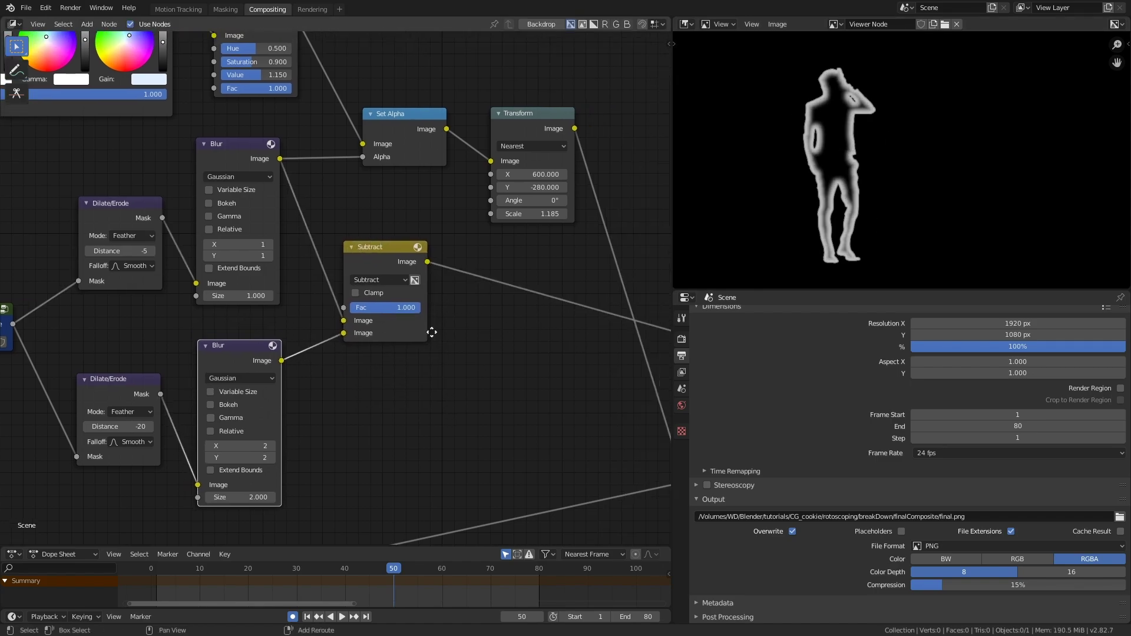
{"action": "scroll", "coordinate": [430, 333], "scroll_direction": "down", "scroll_amount": 3}
{"action": "scroll", "coordinate": [430, 336], "scroll_direction": "down", "scroll_amount": 3}
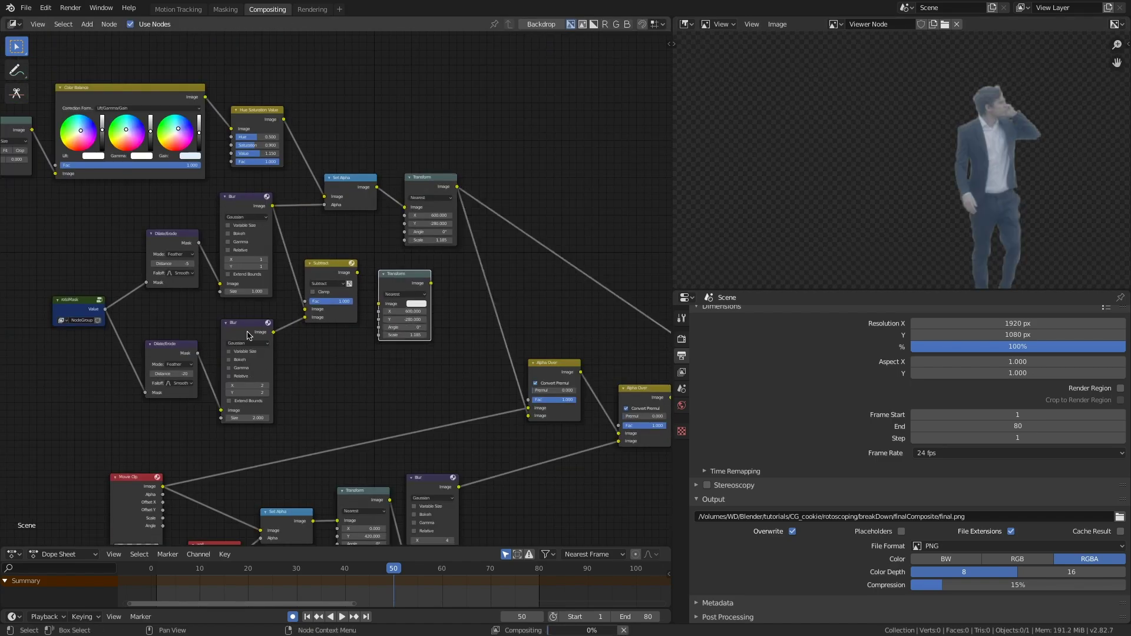
{"action": "left_click_drag", "start_coordinate": [247, 331], "coordinate": [247, 335]}
{"action": "left_click_drag", "start_coordinate": [334, 265], "coordinate": [332, 278]}
{"action": "left_click", "coordinate": [393, 293], "text": "ctrl+shift"}
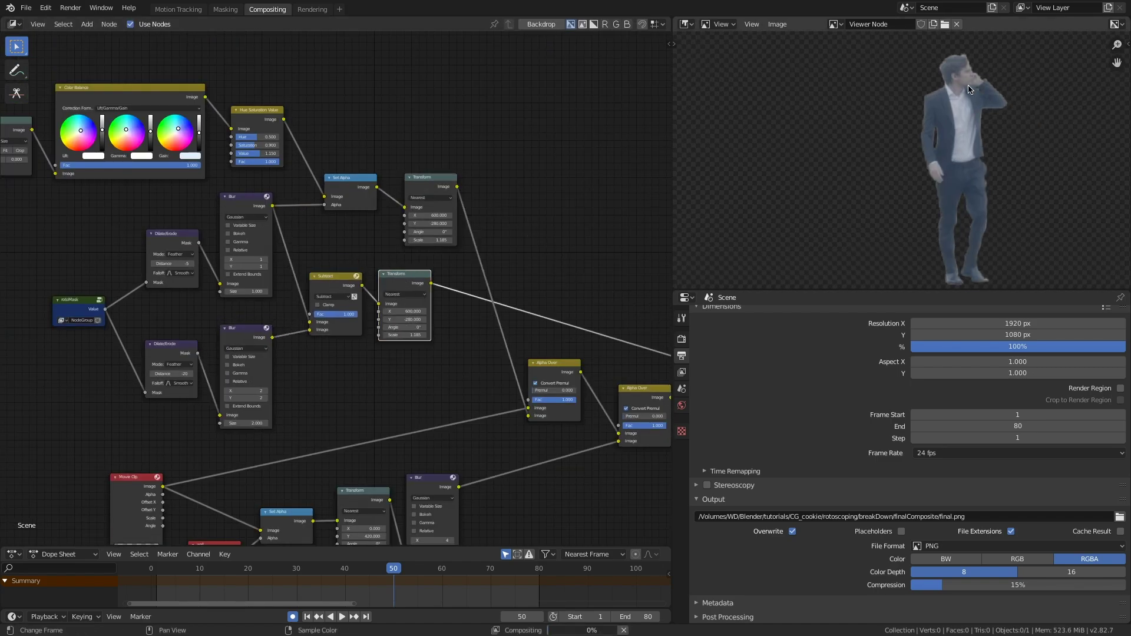
Detach the man's Transform node from Alpha Over and add a Mix node beside the two Transform nodes
{"action": "middle_click_drag", "start_coordinate": [436, 169], "coordinate": [375, 130]}
{"action": "key", "text": "Home"}
{"action": "key", "text": "shift+a"}
{"action": "left_click", "coordinate": [405, 283]}
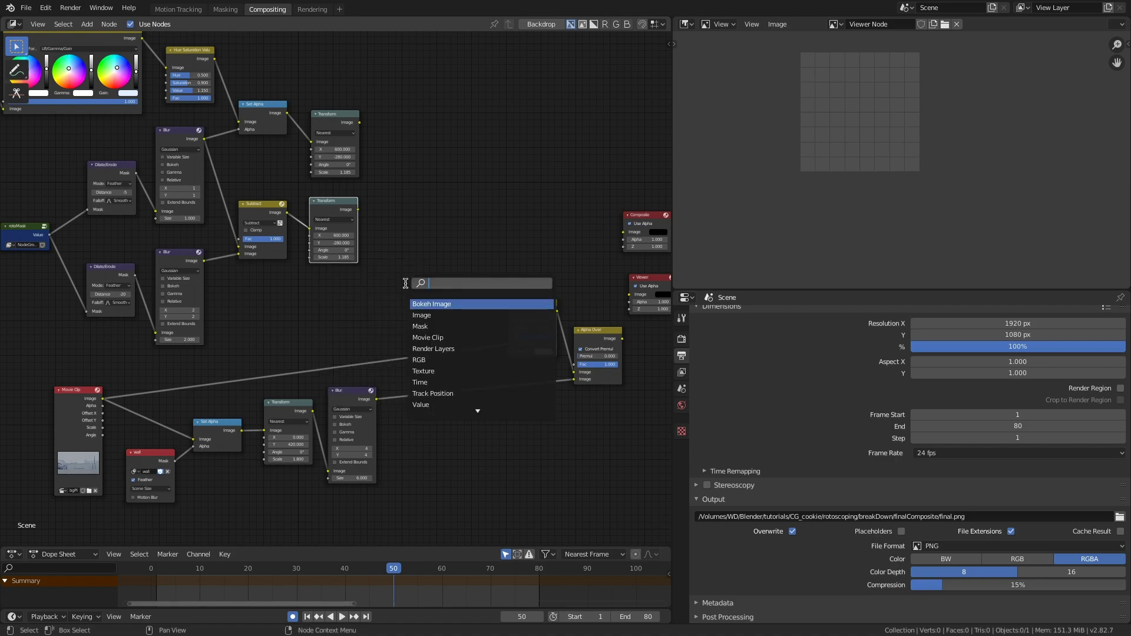
{"action": "type", "text": "mix"}
{"action": "key", "text": "Return"}
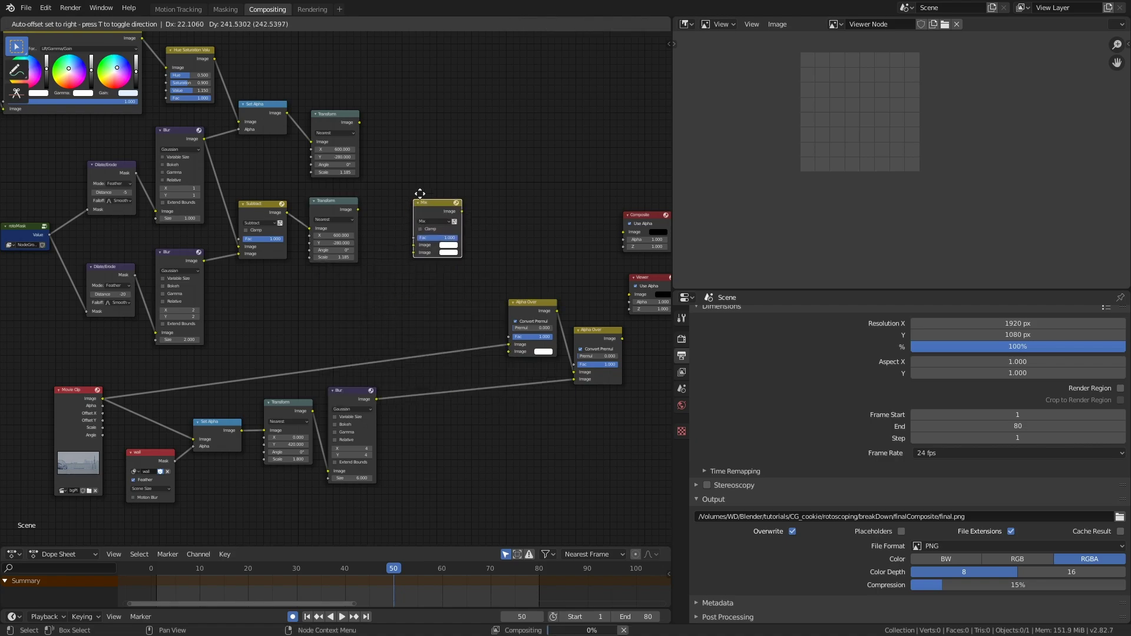
{"action": "left_click", "coordinate": [420, 163]}
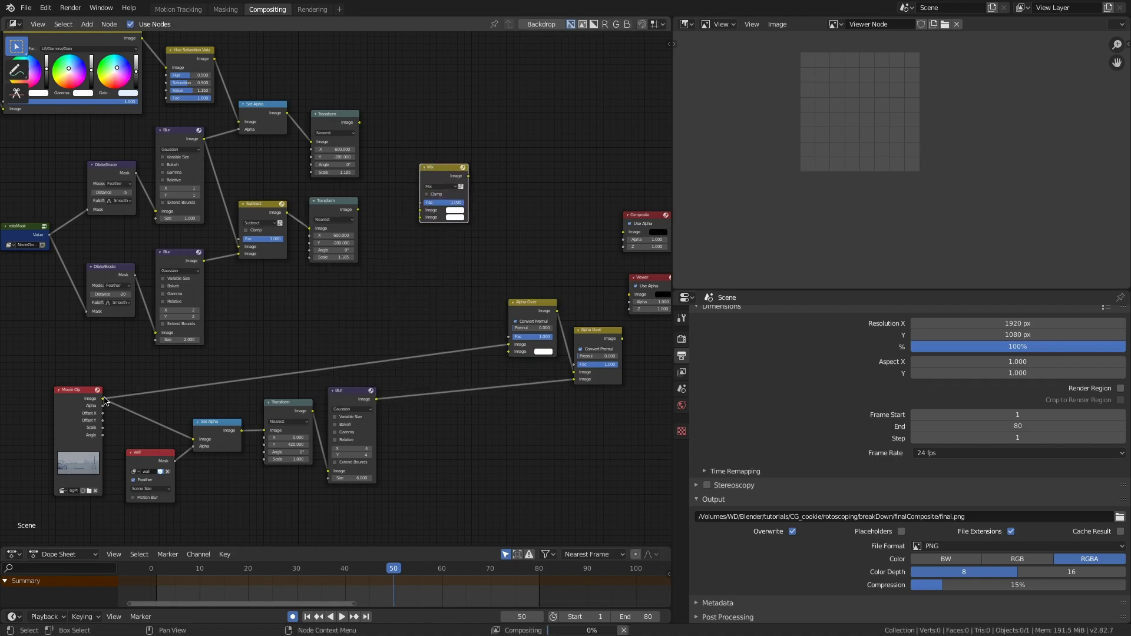
Connect the man's Transform to the Mix node's first image input and the bgPlate clip to its second, and show the mix in the Viewer
{"action": "left_click_drag", "start_coordinate": [103, 398], "coordinate": [441, 245]}
{"action": "left_click", "coordinate": [360, 123]}
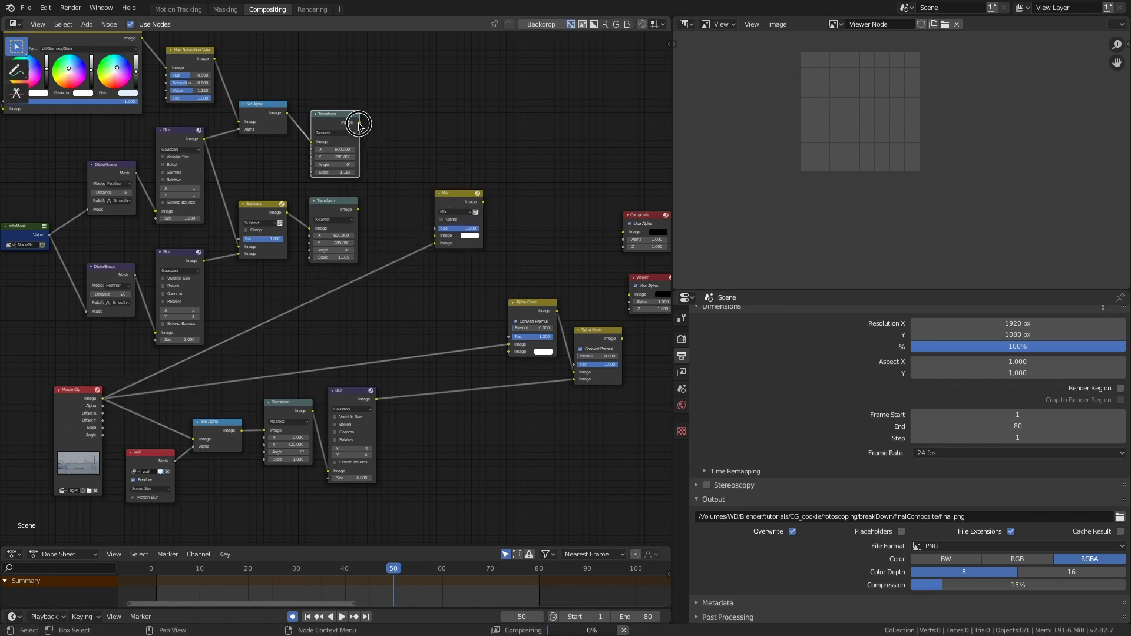
{"action": "left_click_drag", "start_coordinate": [359, 124], "coordinate": [435, 236]}
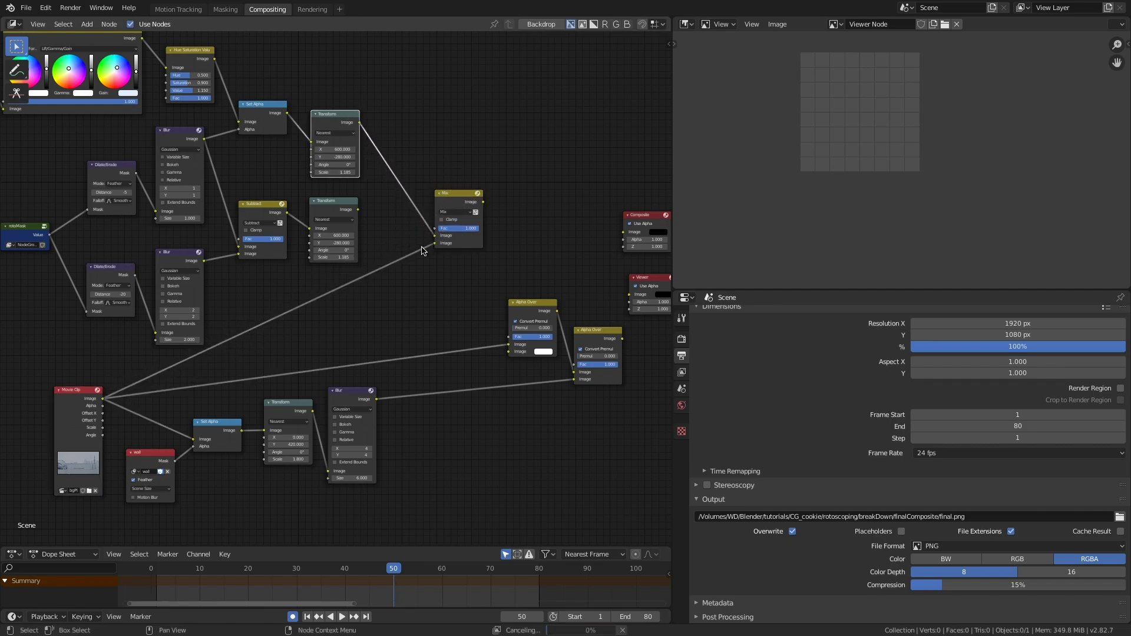
{"action": "left_click", "coordinate": [446, 201], "text": "ctrl+shift"}
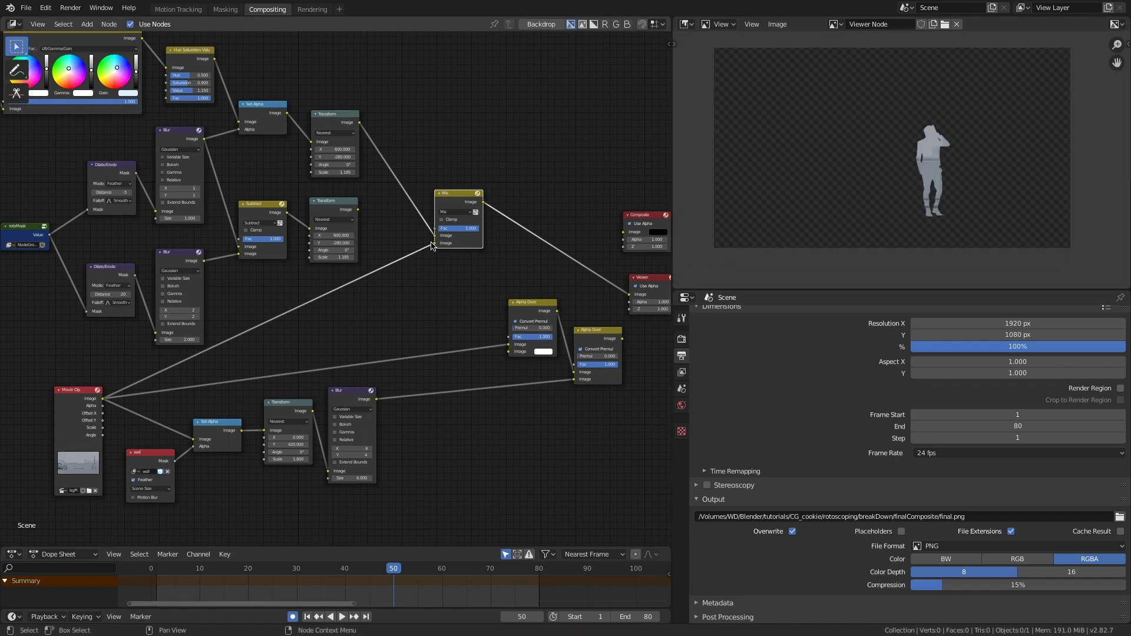
Connect the edge mask's Transform output to the new Mix node's Fac input and inspect the man's edges up close
{"action": "scroll", "coordinate": [433, 246], "scroll_direction": "up", "scroll_amount": 1}
{"action": "left_click_drag", "start_coordinate": [359, 203], "coordinate": [442, 224]}
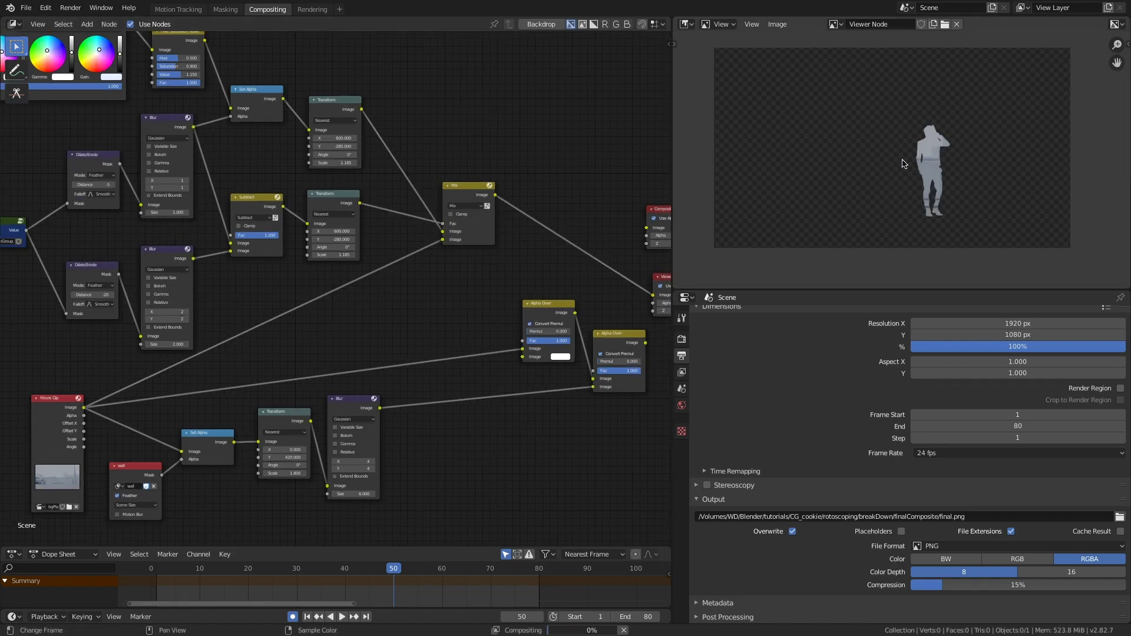
{"action": "scroll", "coordinate": [910, 166], "scroll_direction": "up", "scroll_amount": 5}
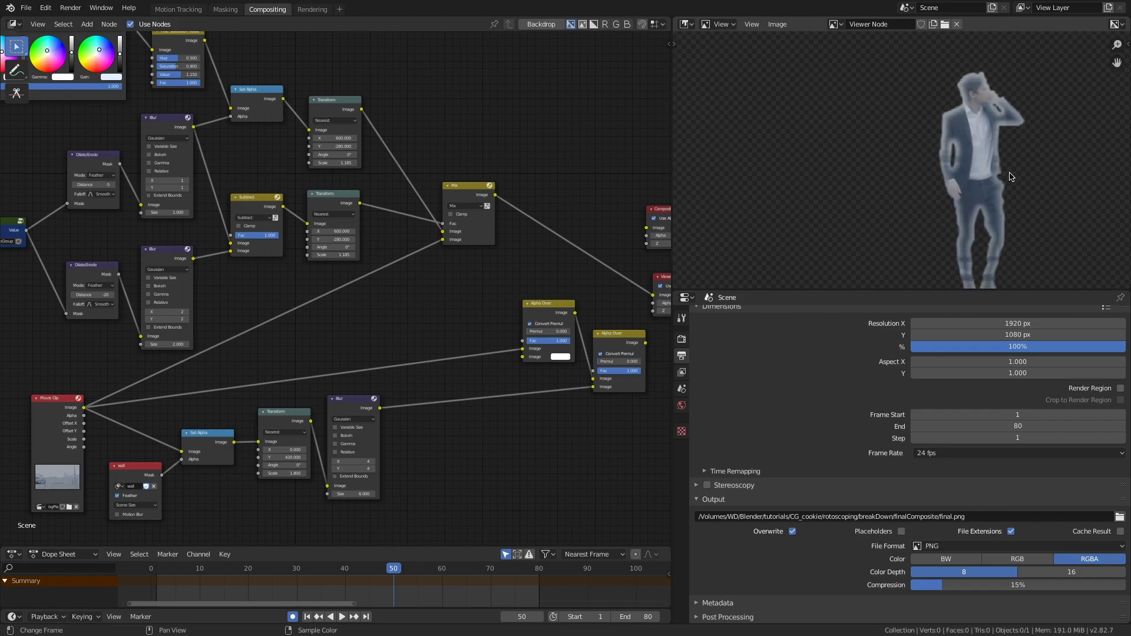
Try Soft Light blending on the edge-wrap Mix node and settle on Add, moving the node further from the Transforms
{"action": "left_click", "coordinate": [465, 205]}
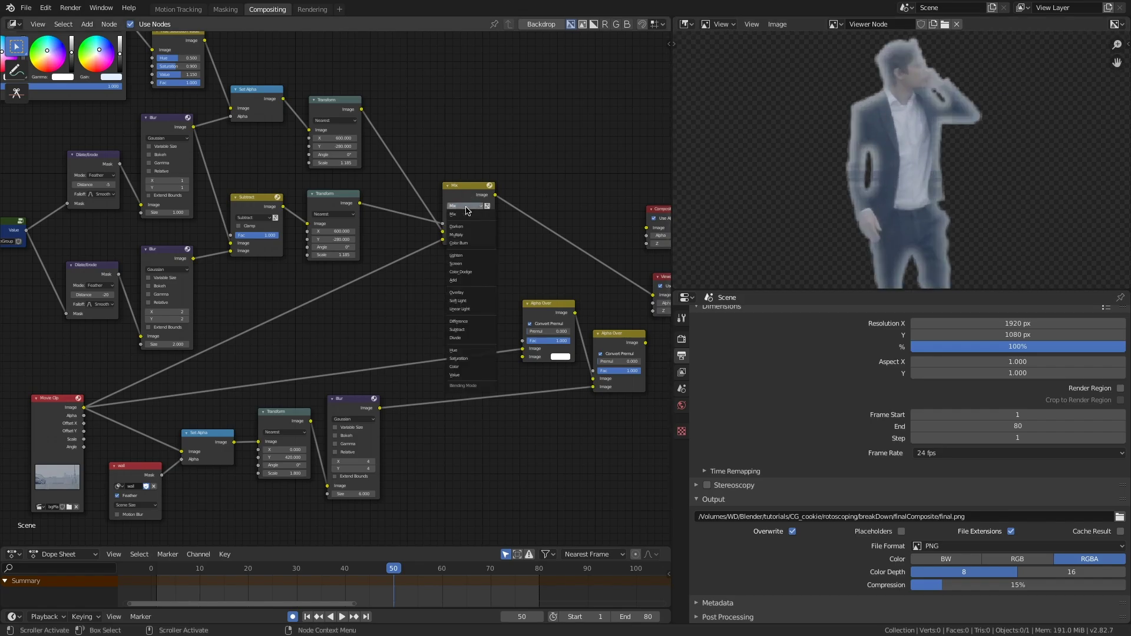
{"action": "left_click", "coordinate": [471, 301]}
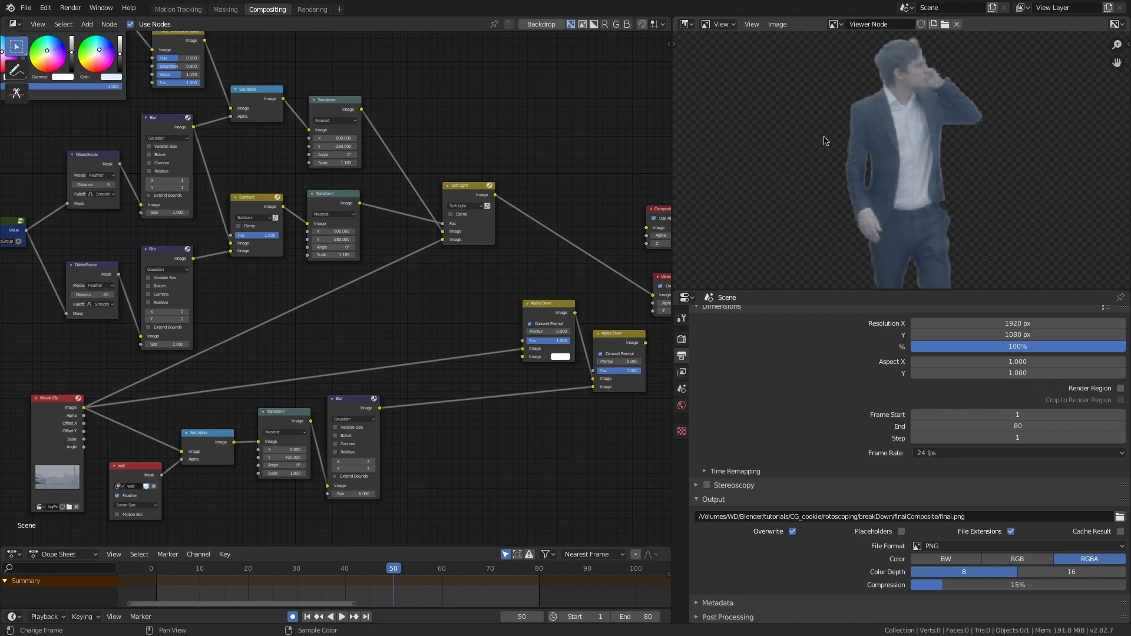
{"action": "left_click_drag", "start_coordinate": [470, 195], "coordinate": [502, 195]}
{"action": "left_click", "coordinate": [496, 206]}
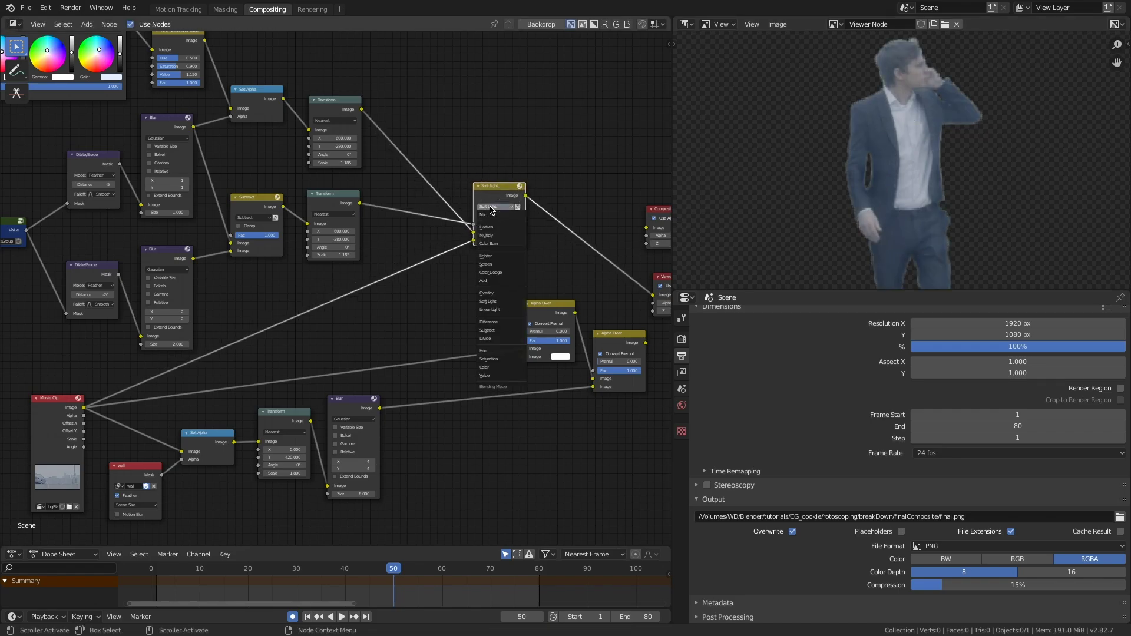
{"action": "left_click", "coordinate": [500, 283]}
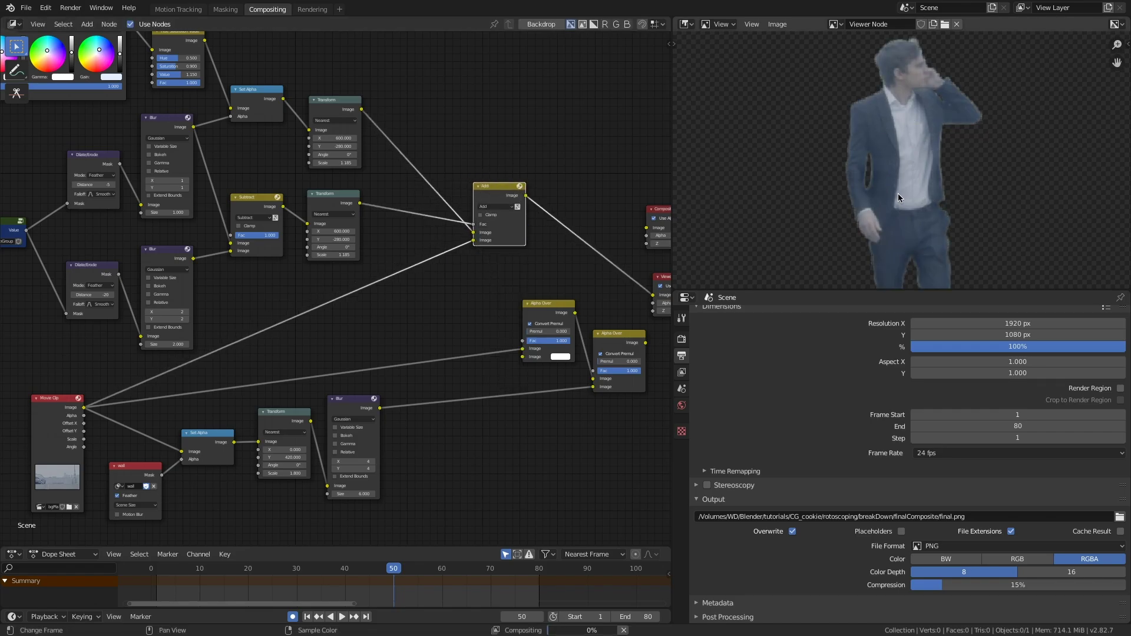
{"action": "middle_click_drag", "start_coordinate": [492, 182], "coordinate": [514, 212]}
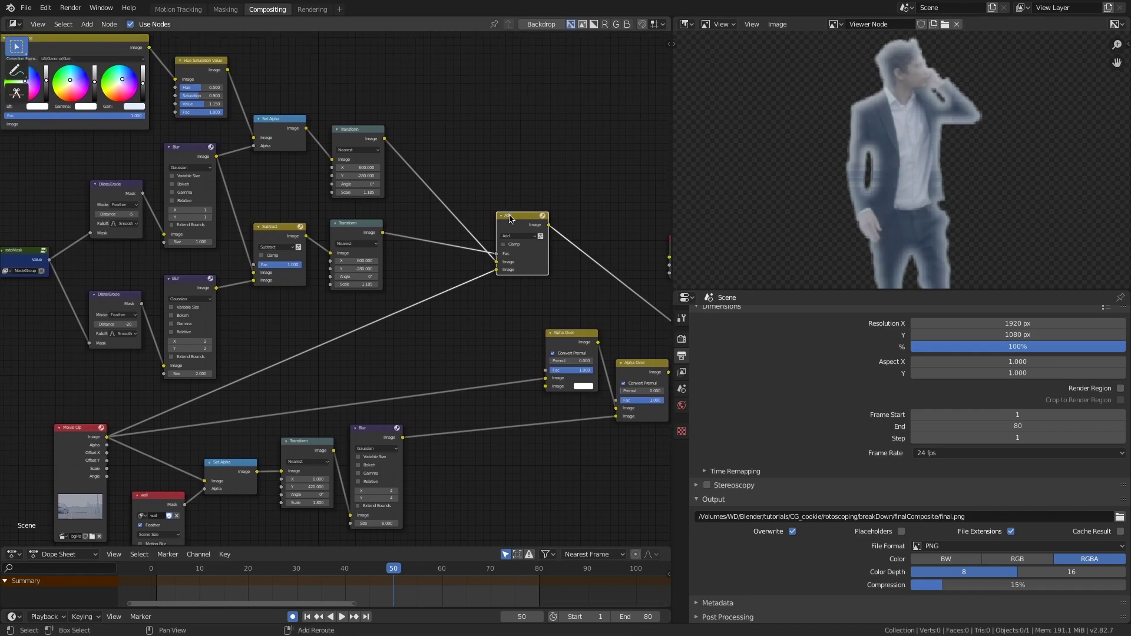
Insert a duplicate of the Subtract node between Subtract and the edge mask's Transform, and set its blending mode to Multiply
{"action": "scroll", "coordinate": [507, 219], "scroll_direction": "up", "scroll_amount": 1}
{"action": "left_click_drag", "start_coordinate": [355, 220], "coordinate": [421, 213]}
{"action": "left_click_drag", "start_coordinate": [272, 217], "coordinate": [260, 225]}
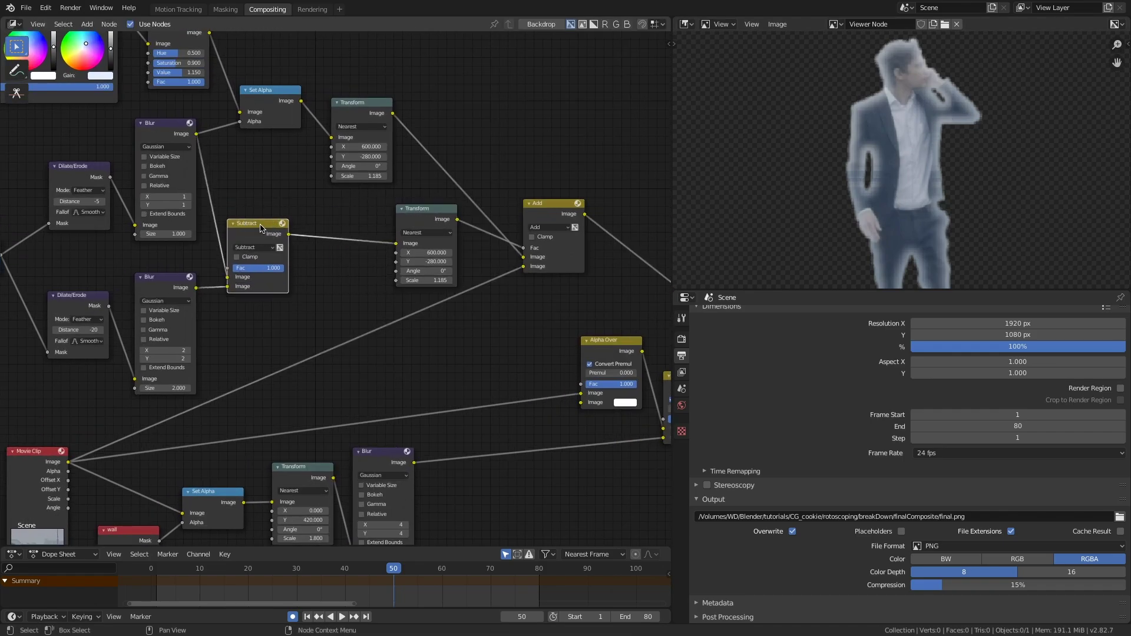
{"action": "key", "text": "shift+d"}
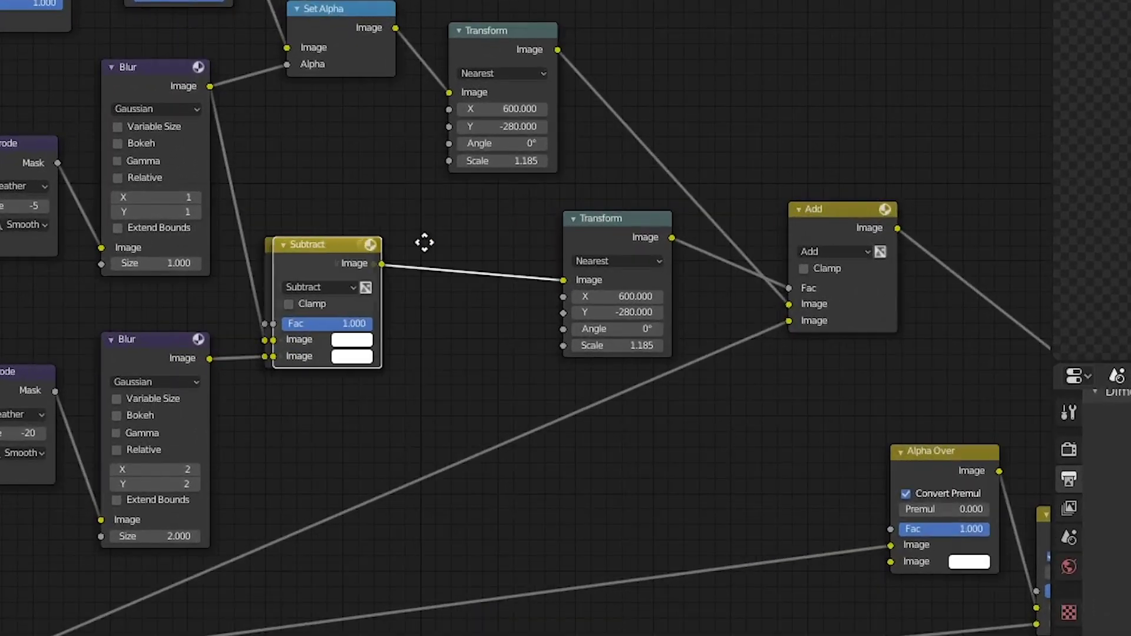
{"action": "left_click", "coordinate": [467, 239]}
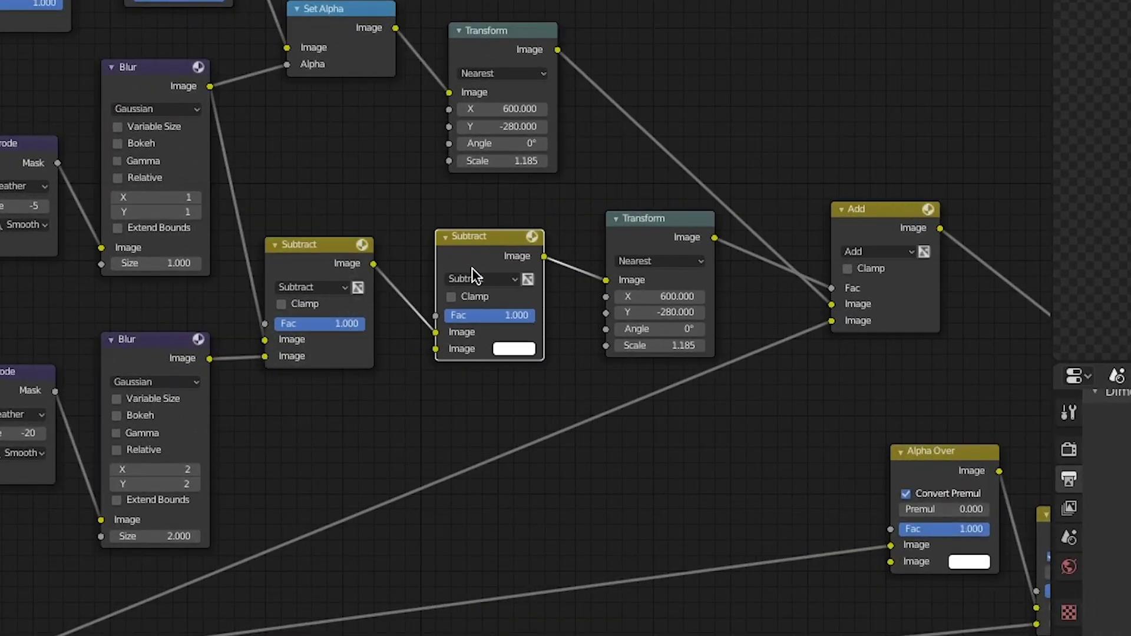
{"action": "left_click", "coordinate": [472, 273]}
{"action": "left_click", "coordinate": [478, 339]}
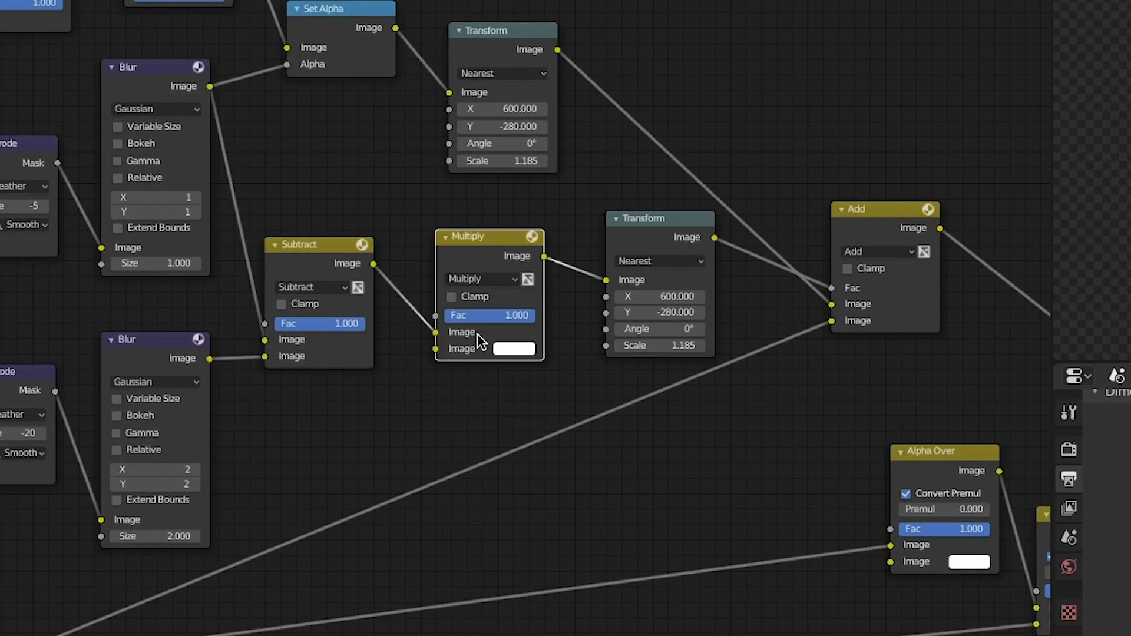
Set the Multiply node's second color to black and its Fac to 0.900 to weaken the edge mask
{"action": "left_click", "coordinate": [514, 348]}
{"action": "left_click_drag", "start_coordinate": [627, 168], "coordinate": [627, 237]}
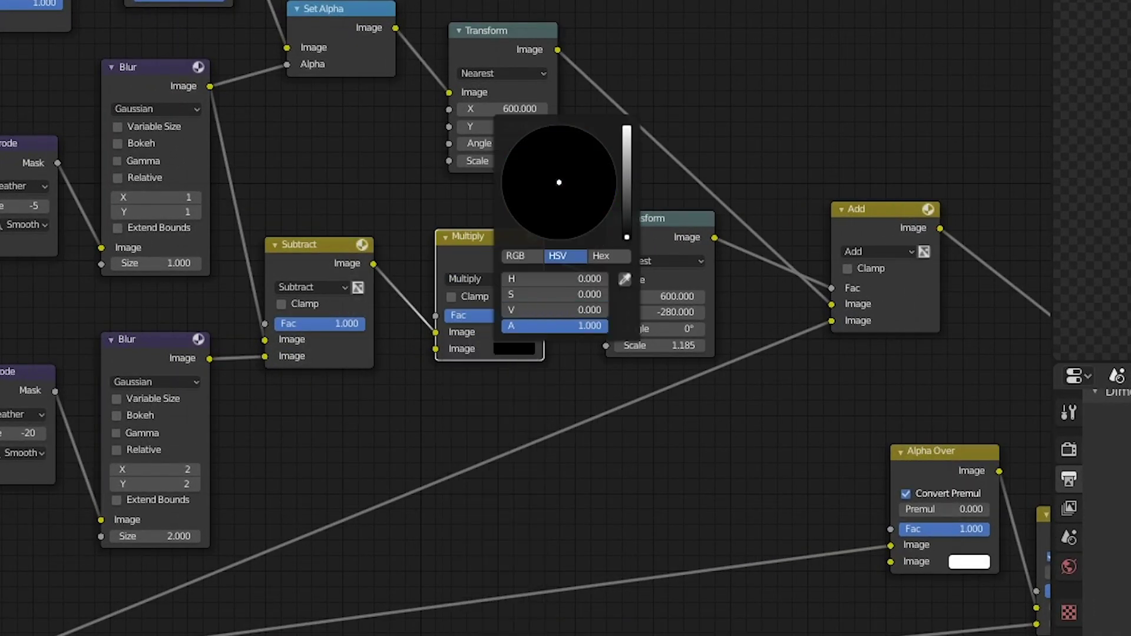
{"action": "left_click_drag", "start_coordinate": [472, 243], "coordinate": [449, 247]}
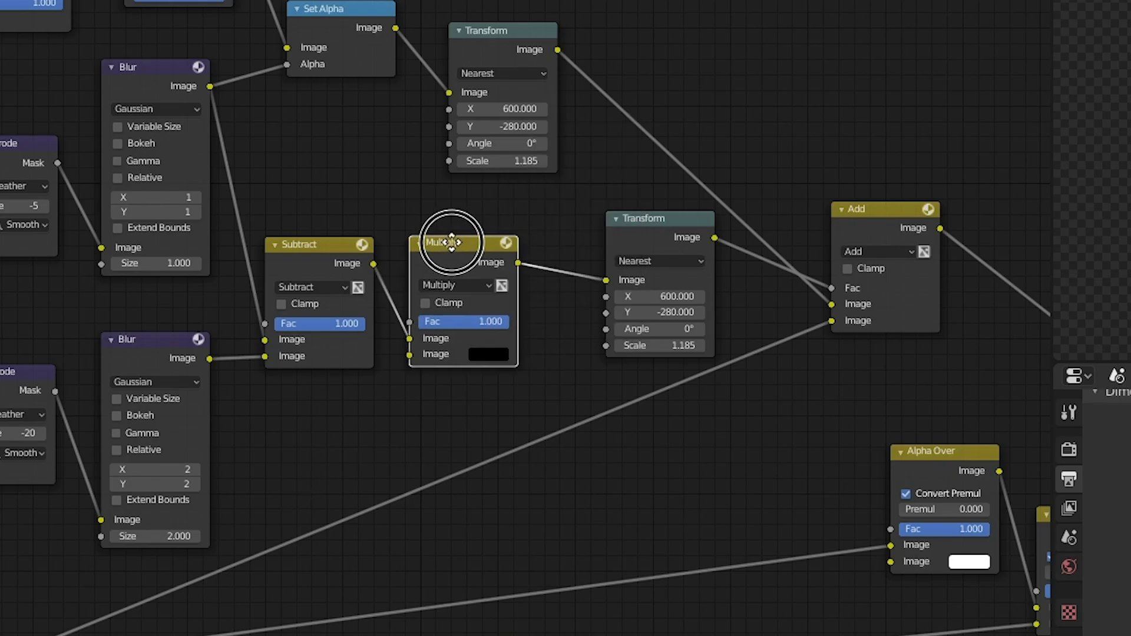
{"action": "left_click_drag", "start_coordinate": [488, 321], "coordinate": [474, 320]}
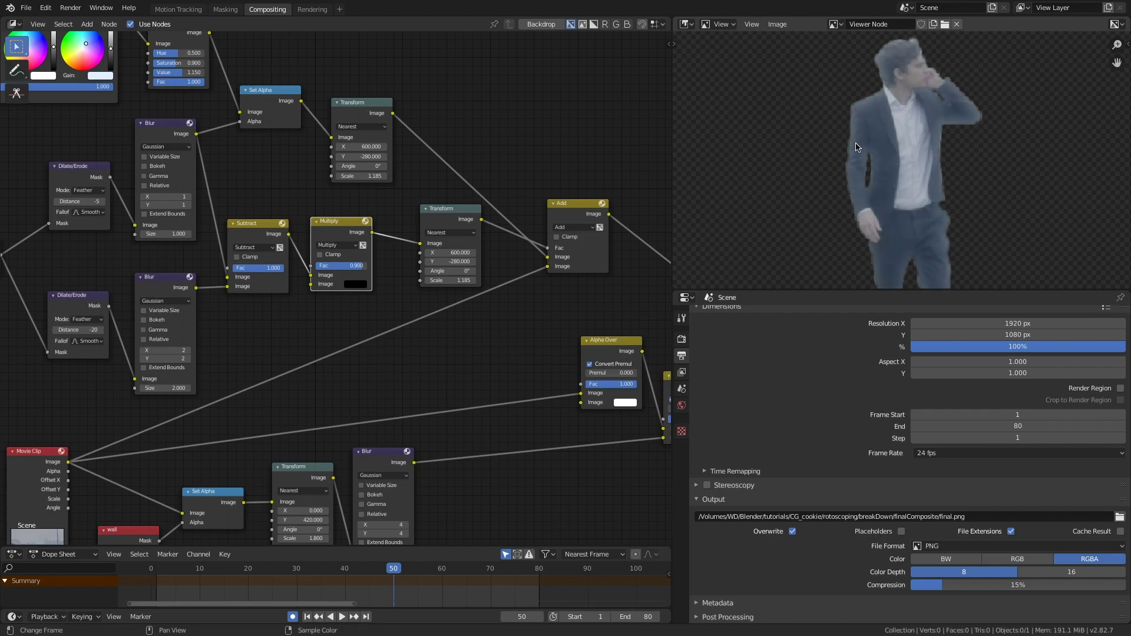
Tidy the node layout, spacing the Add, edge-mask, Alpha Over and output nodes apart
{"action": "scroll", "coordinate": [522, 300], "scroll_direction": "down", "scroll_amount": 4}
{"action": "middle_click_drag", "start_coordinate": [521, 300], "coordinate": [415, 257]}
{"action": "left_click_drag", "start_coordinate": [460, 190], "coordinate": [458, 185]}
{"action": "middle_click_drag", "start_coordinate": [457, 200], "coordinate": [494, 190]}
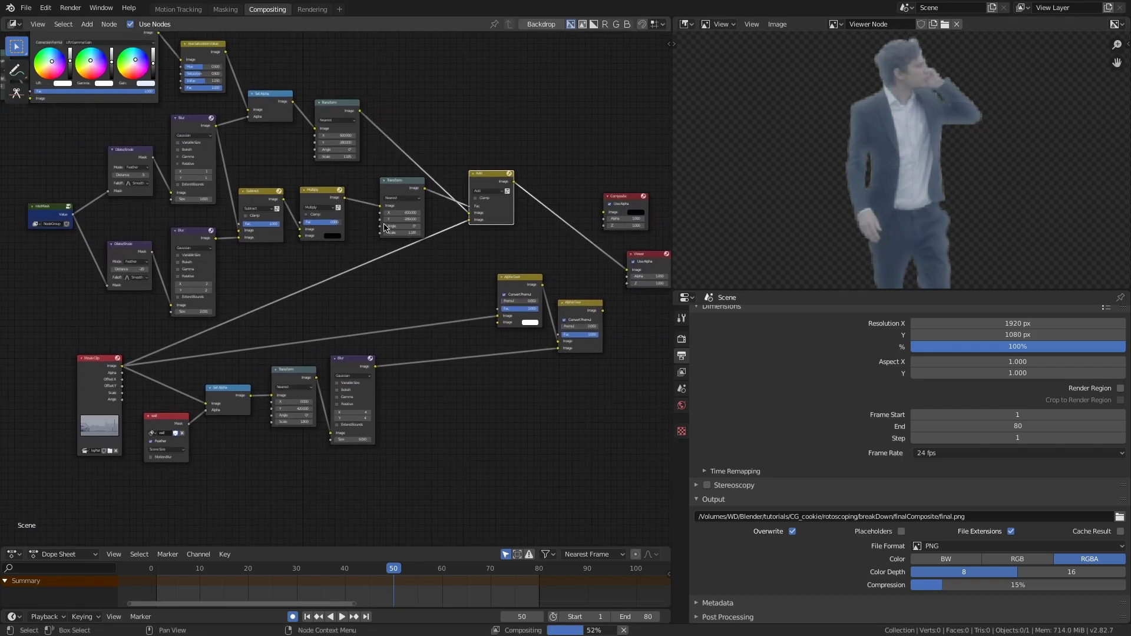
{"action": "middle_click_drag", "start_coordinate": [589, 247], "coordinate": [467, 252]}
{"action": "left_click_drag", "start_coordinate": [467, 187], "coordinate": [545, 264]}
{"action": "key", "text": "g"}
{"action": "left_click", "coordinate": [657, 274]}
{"action": "middle_click_drag", "start_coordinate": [438, 248], "coordinate": [454, 224]}
{"action": "left_click_drag", "start_coordinate": [472, 285], "coordinate": [542, 286]}
{"action": "left_click_drag", "start_coordinate": [412, 259], "coordinate": [459, 237]}
{"action": "left_click_drag", "start_coordinate": [396, 154], "coordinate": [386, 153]}
{"action": "left_click_drag", "start_coordinate": [295, 163], "coordinate": [273, 160]}
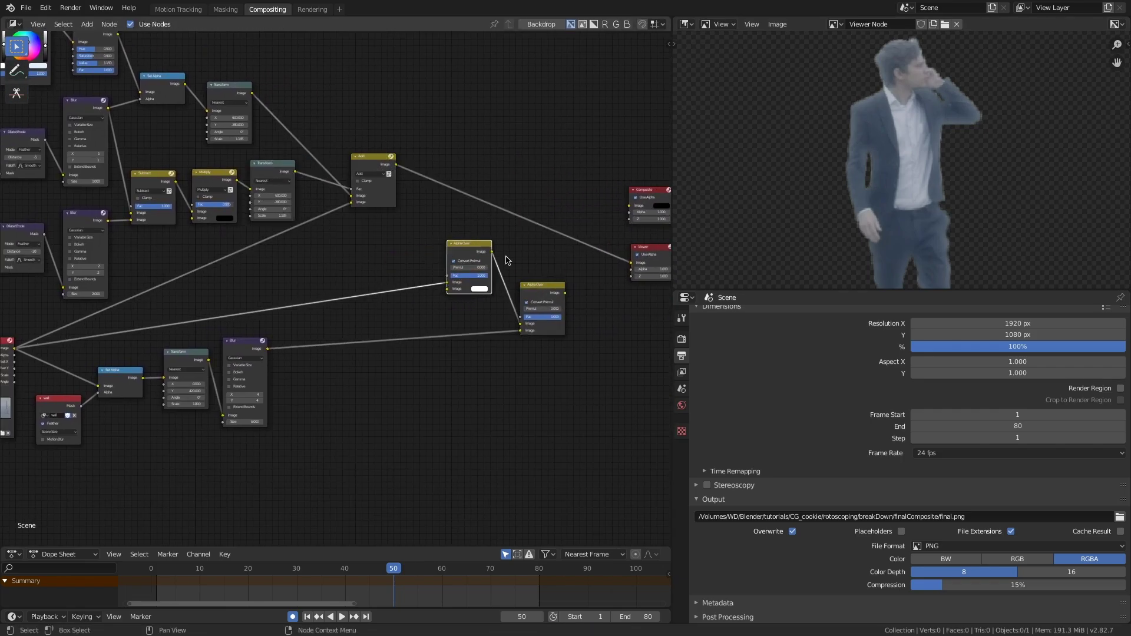
Connect the Add node to the first Alpha Over's second image input and show the last Alpha Over's full composite in the Viewer
{"action": "left_click_drag", "start_coordinate": [474, 244], "coordinate": [496, 255]}
{"action": "left_click_drag", "start_coordinate": [396, 164], "coordinate": [473, 300]}
{"action": "key", "text": "Home"}
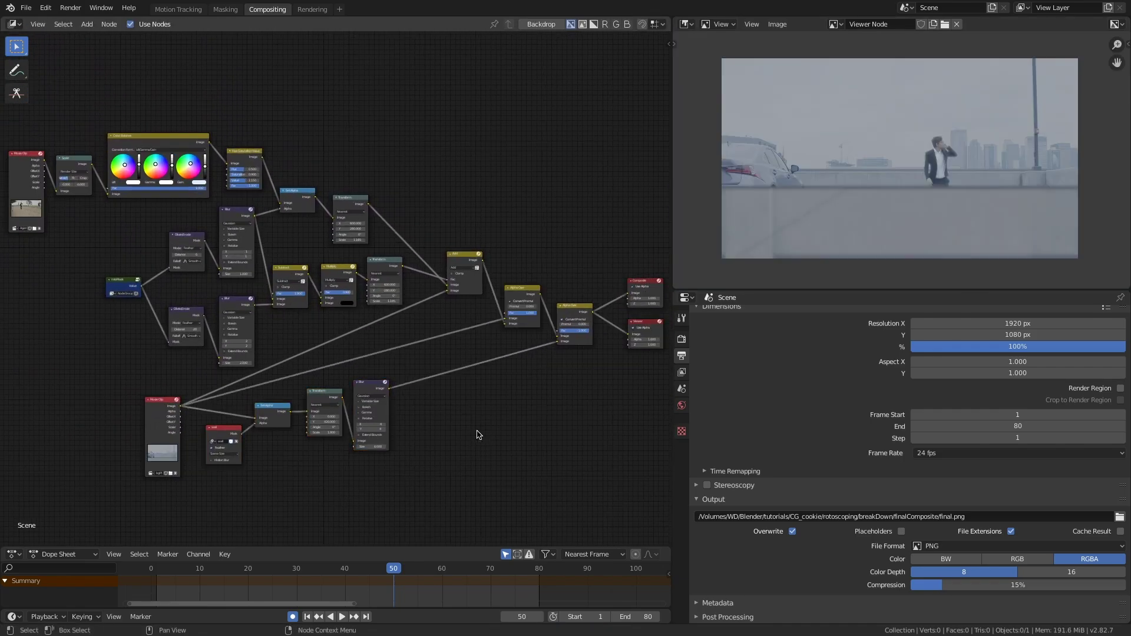